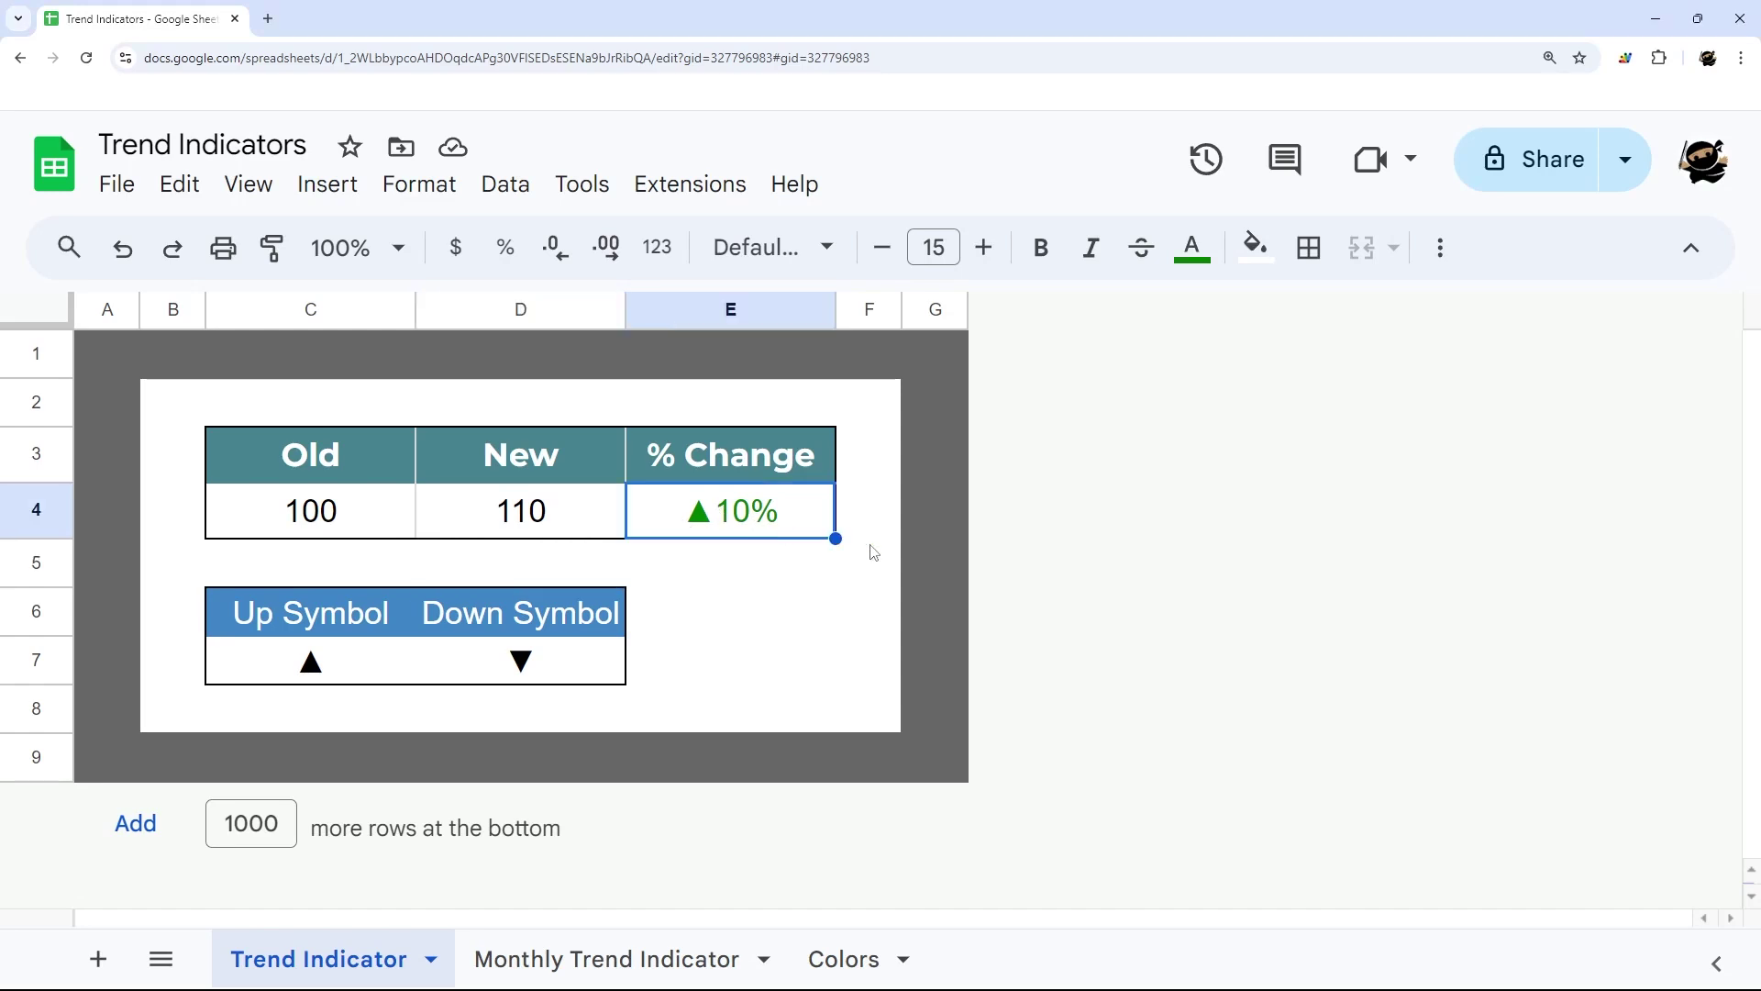
# Enter 95 as the New value in D4
pyautogui.click(557, 524)
pyautogui.write('95')
pyautogui.press('Return')
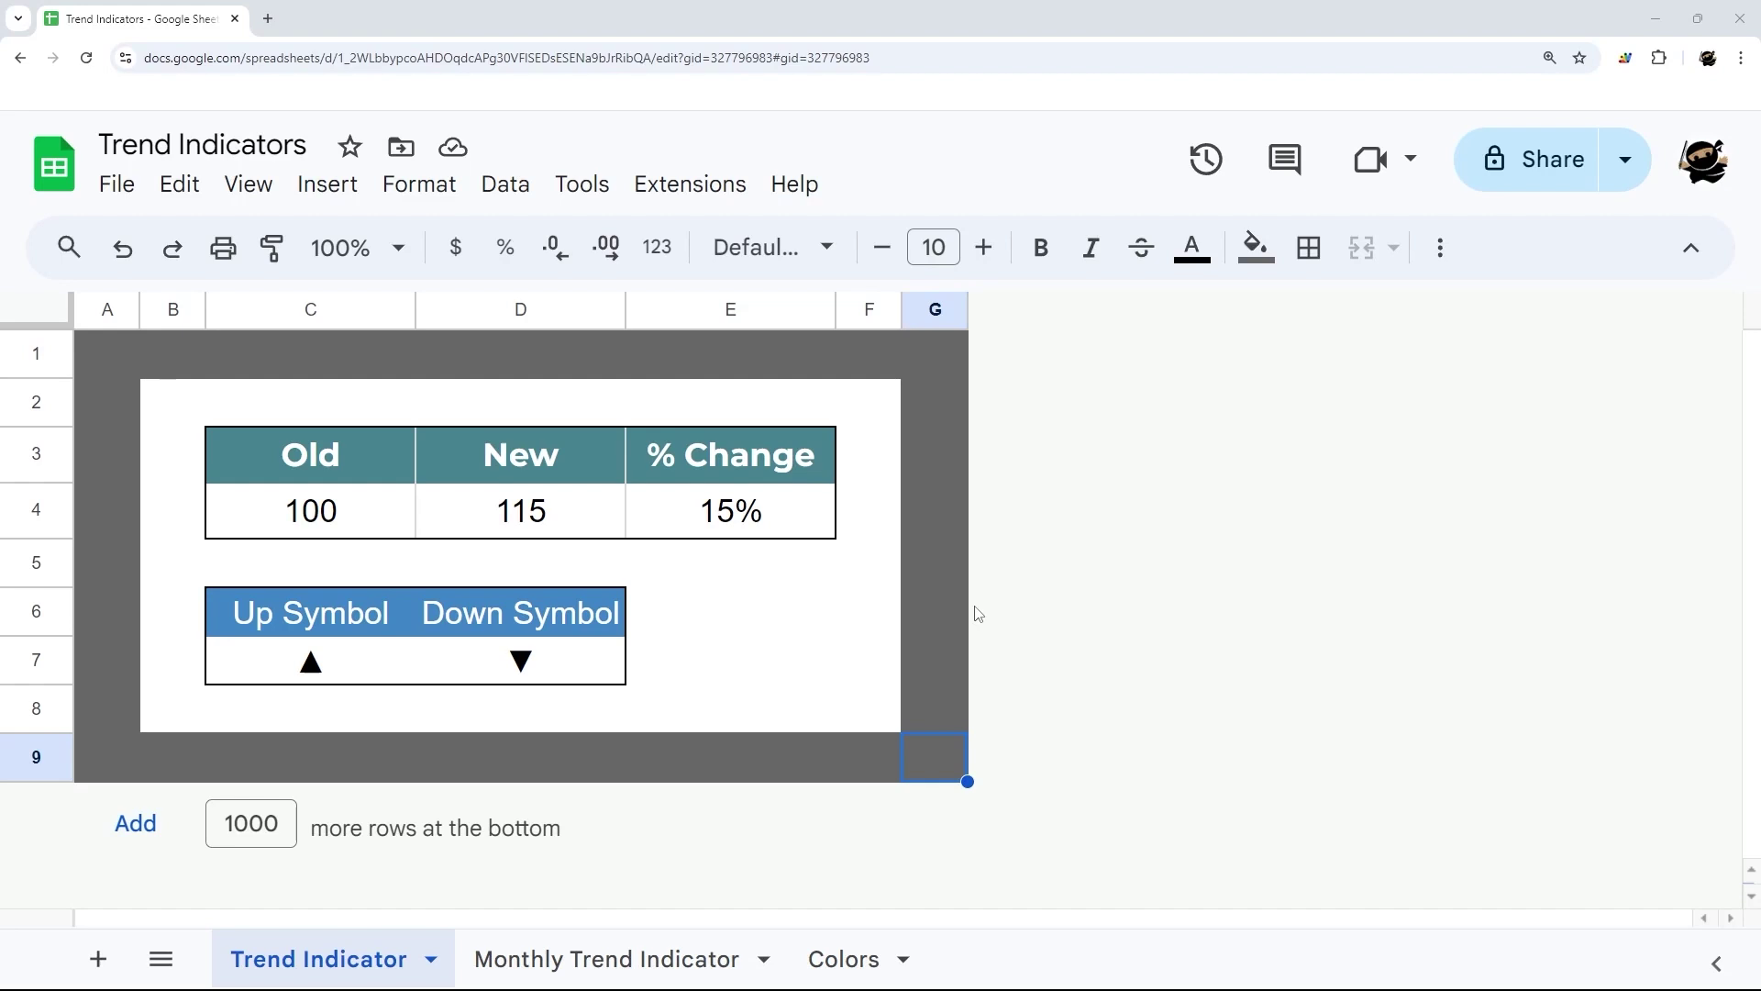
# Select the % Change cell E4 and briefly view the Monthly Trend Indicator sheet before returning
pyautogui.click(754, 523)
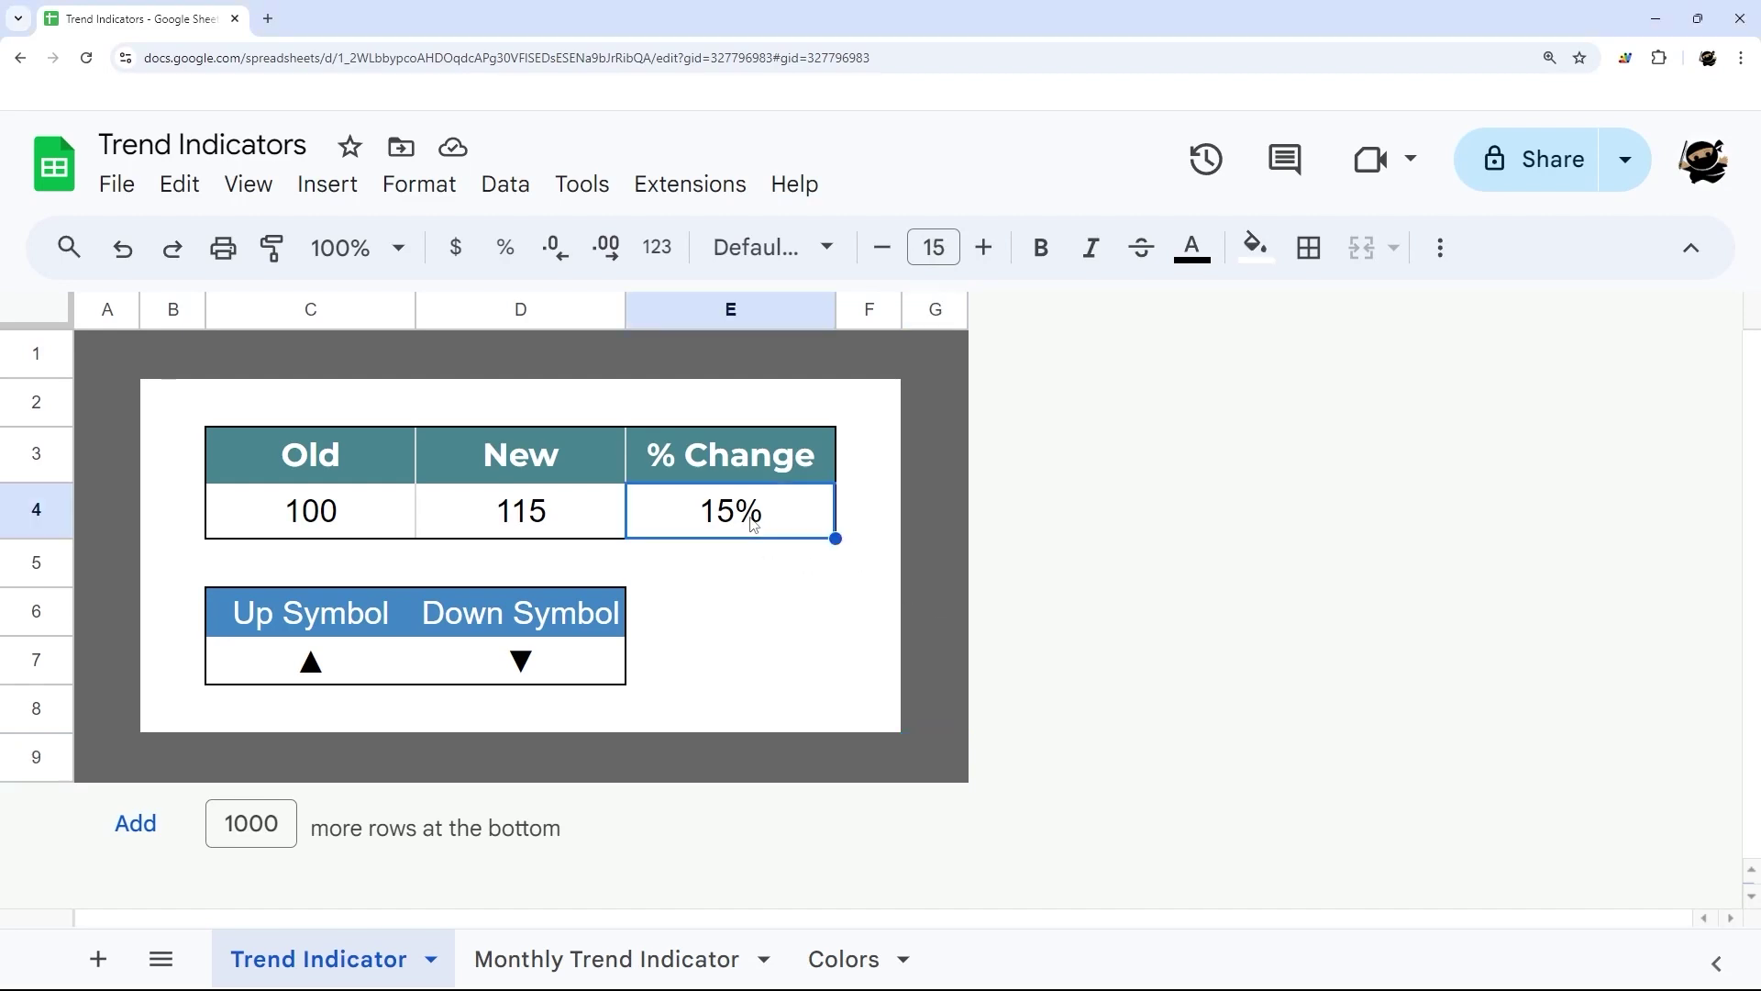
pyautogui.click(605, 959)
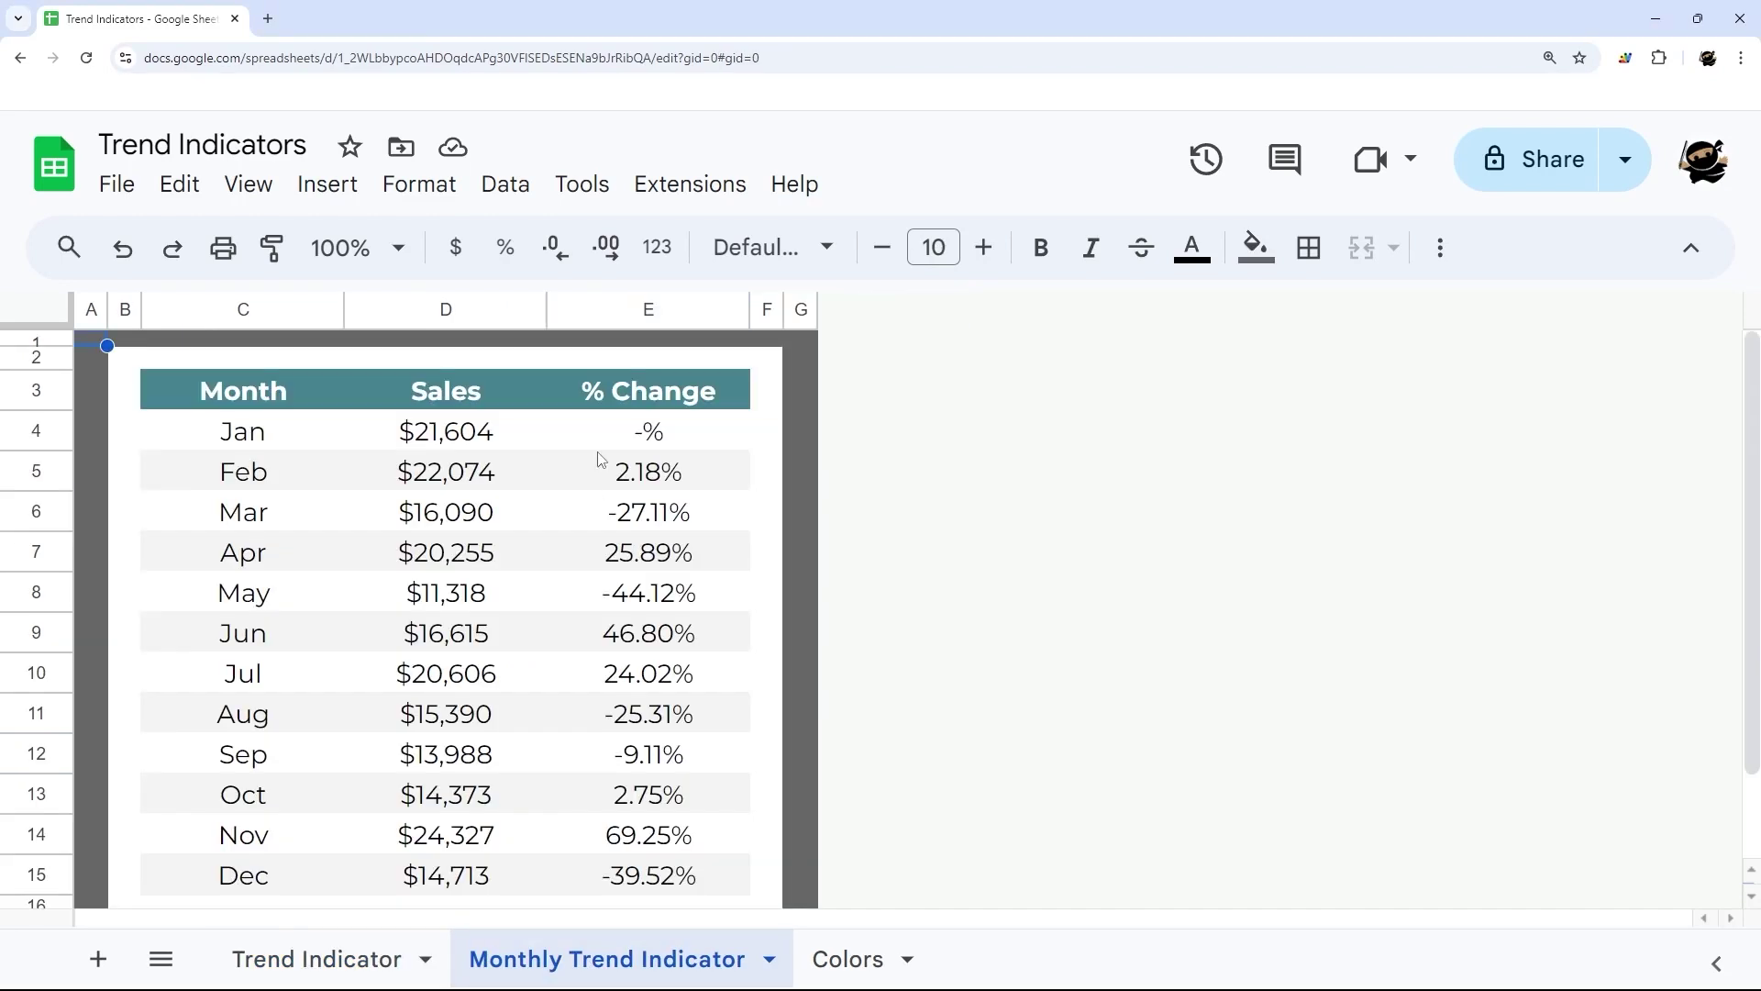
pyautogui.click(369, 958)
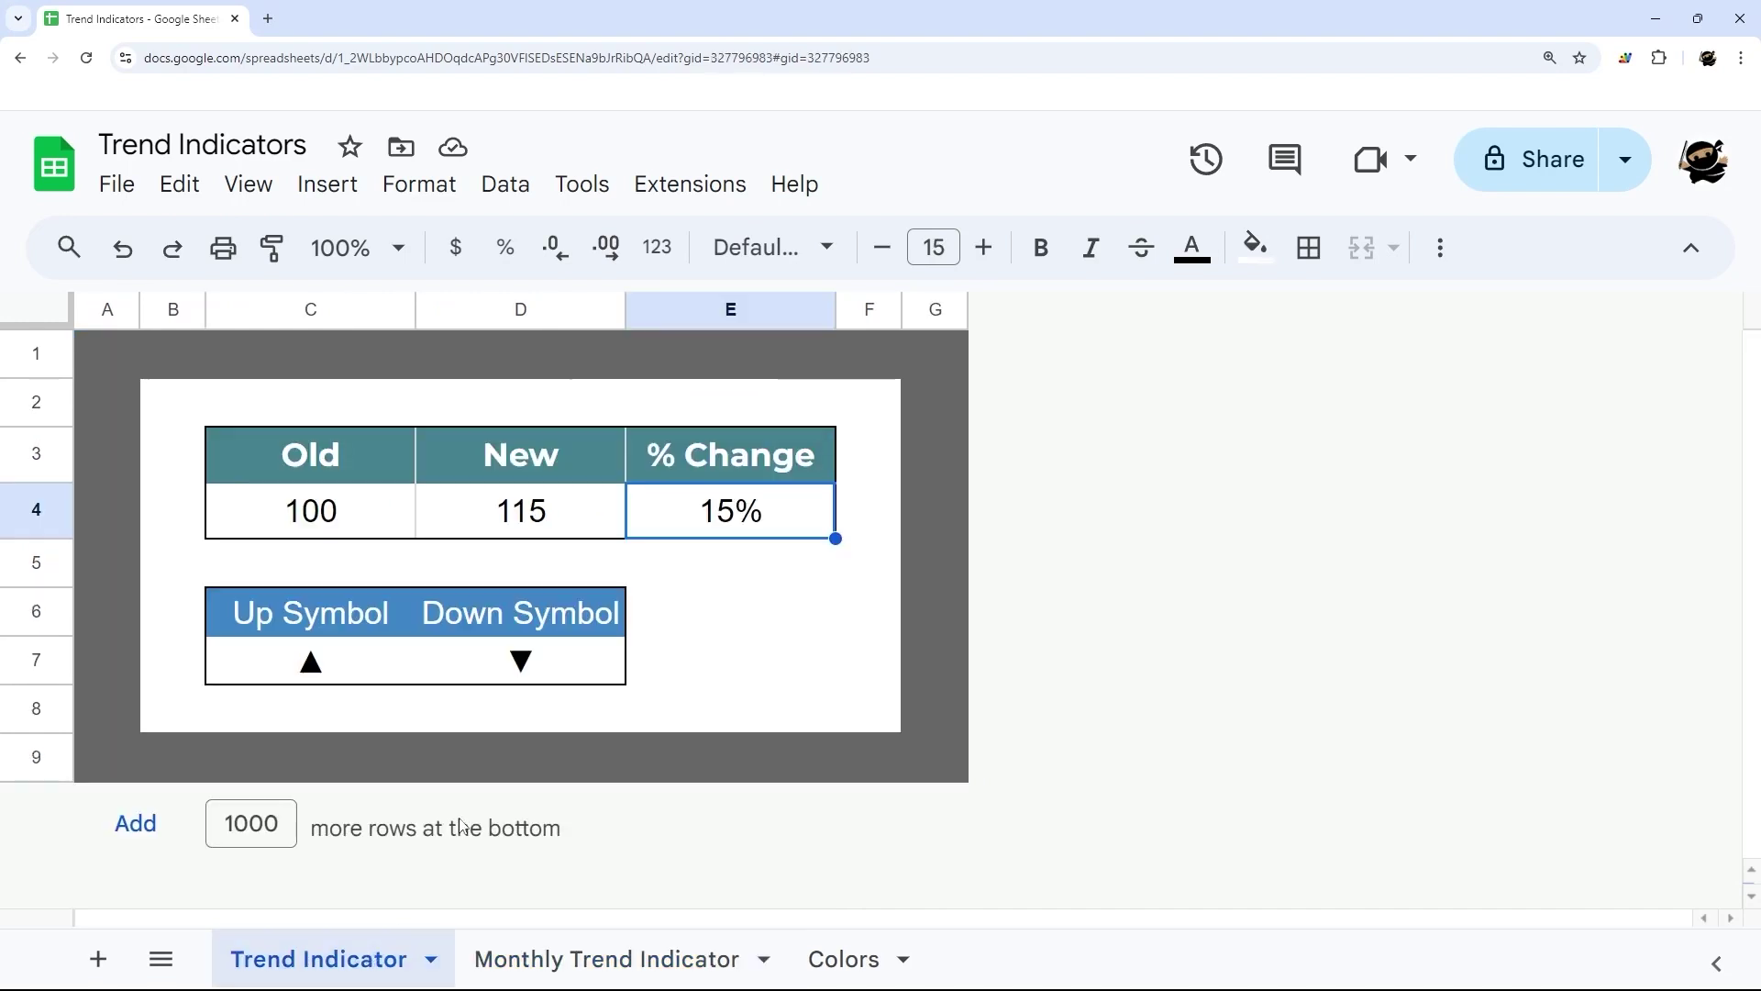
# Look through the More formats list and Custom number format editor, then browse Format > Number choices
pyautogui.click(659, 250)
pyautogui.scroll(-4, 856, 578)
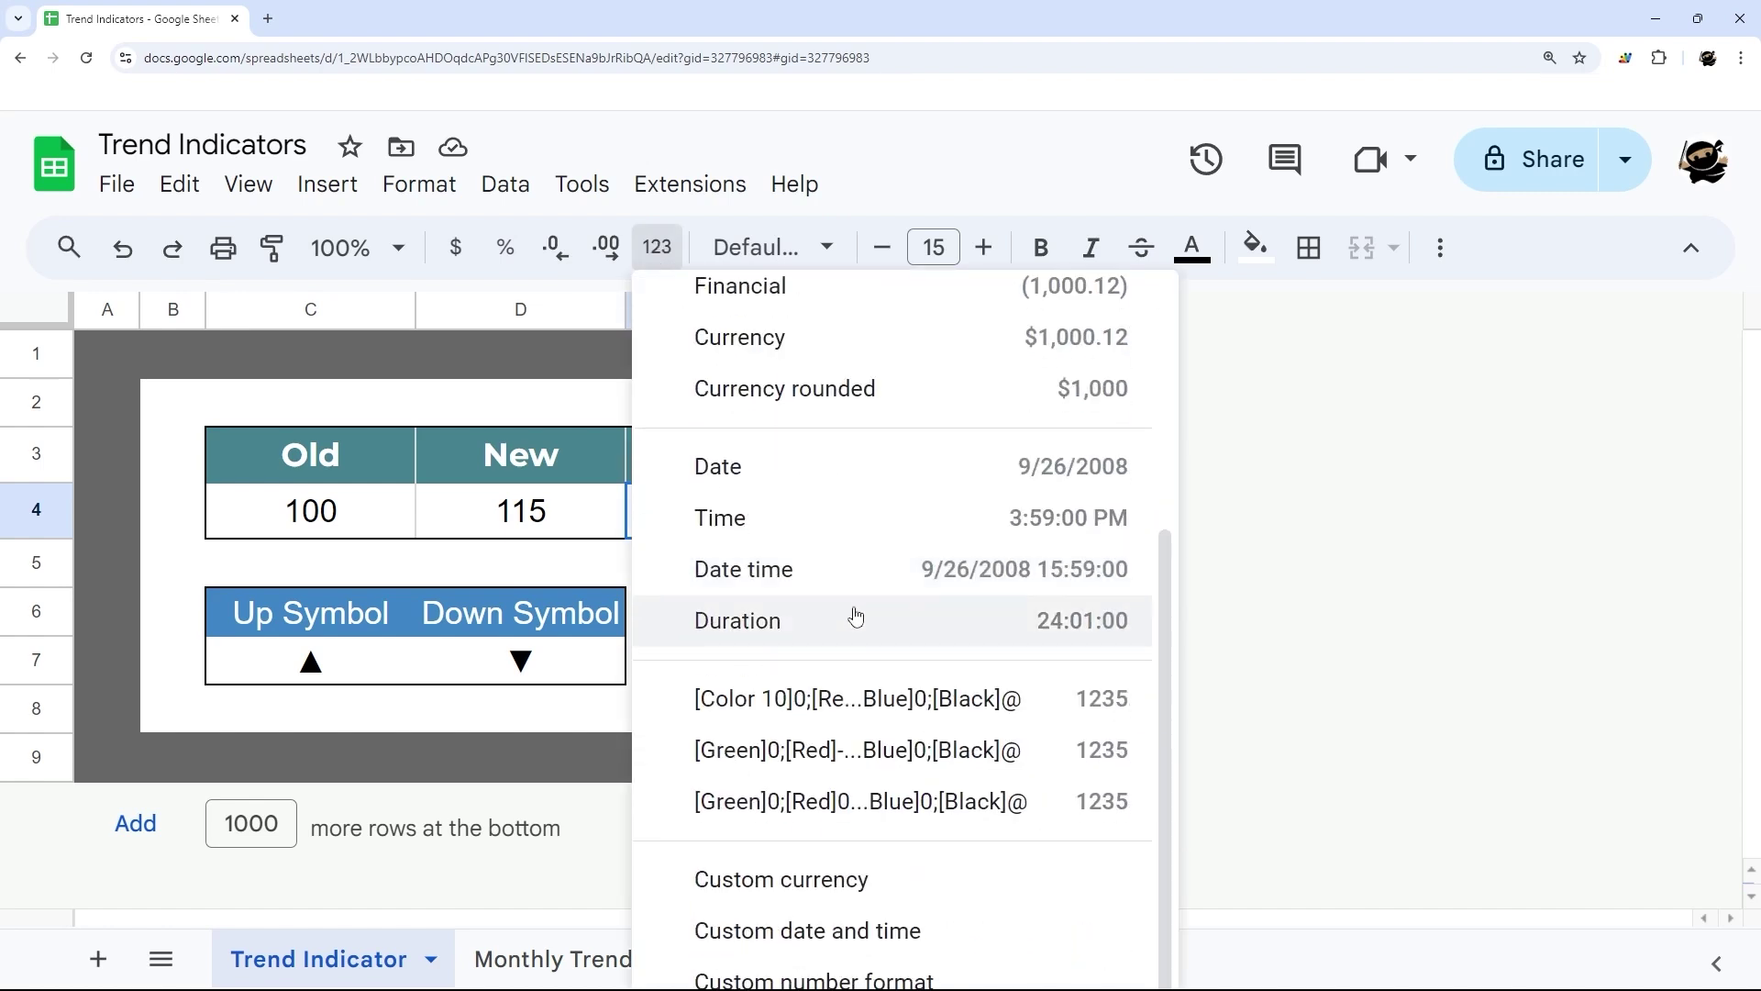
pyautogui.click(800, 979)
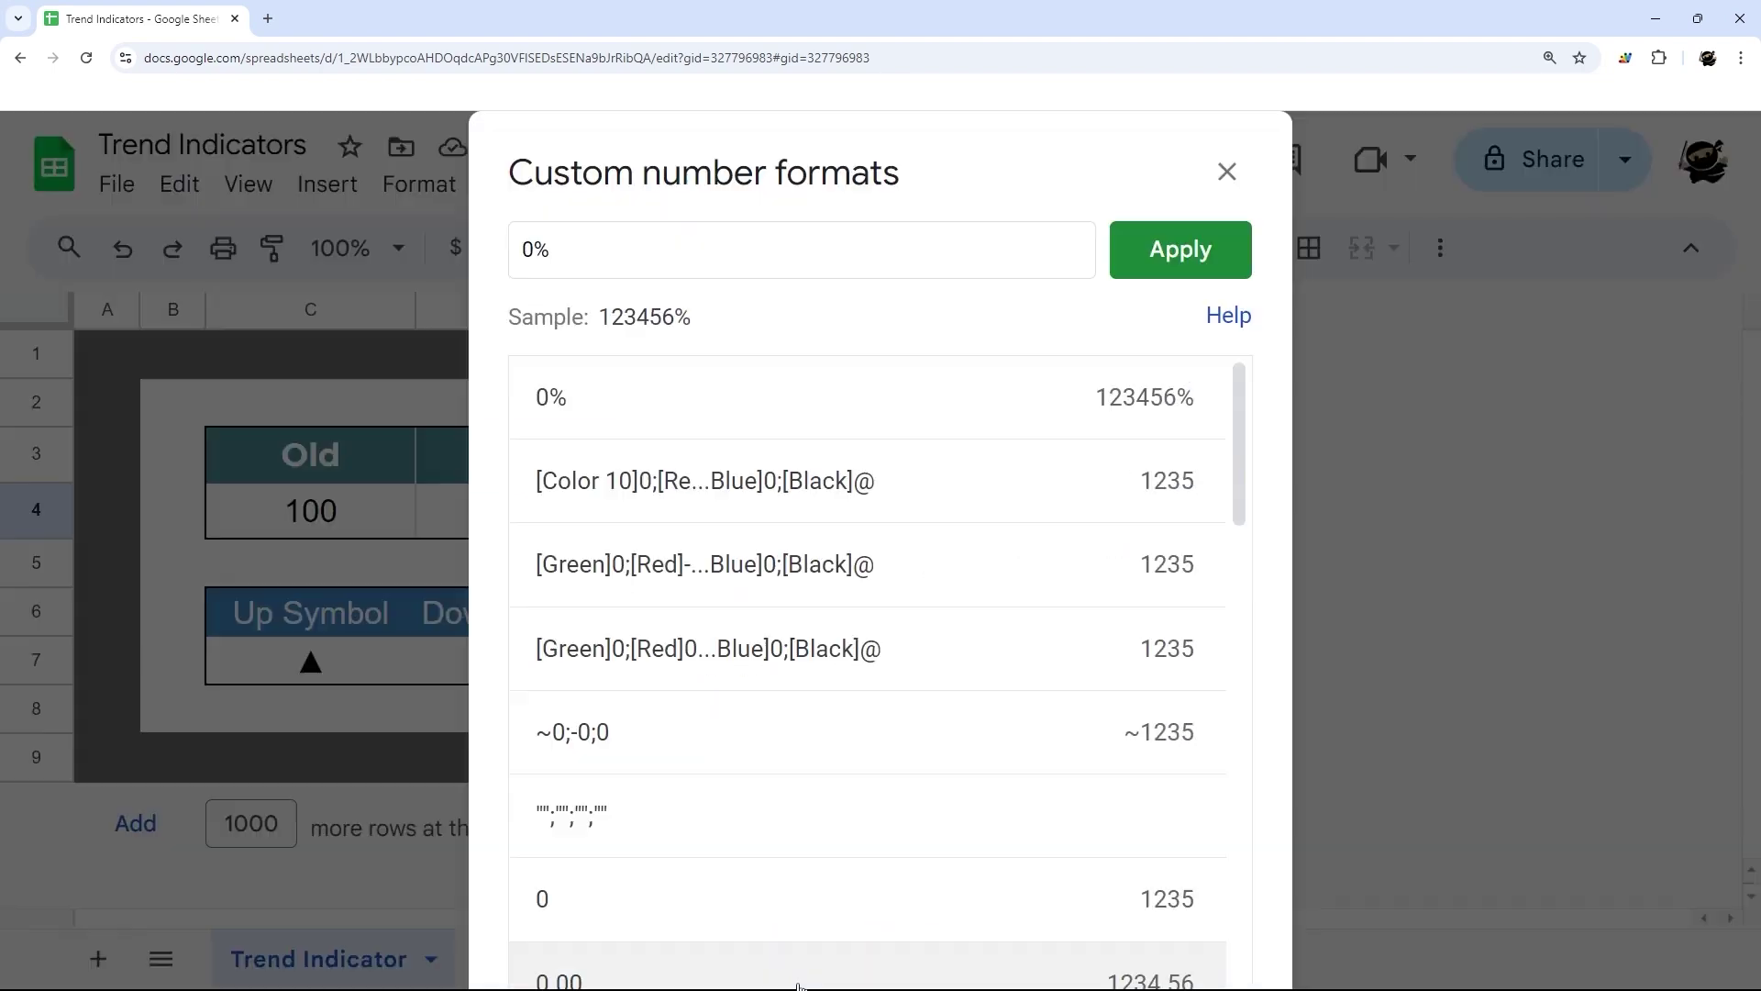
pyautogui.click(1232, 166)
pyautogui.click(420, 180)
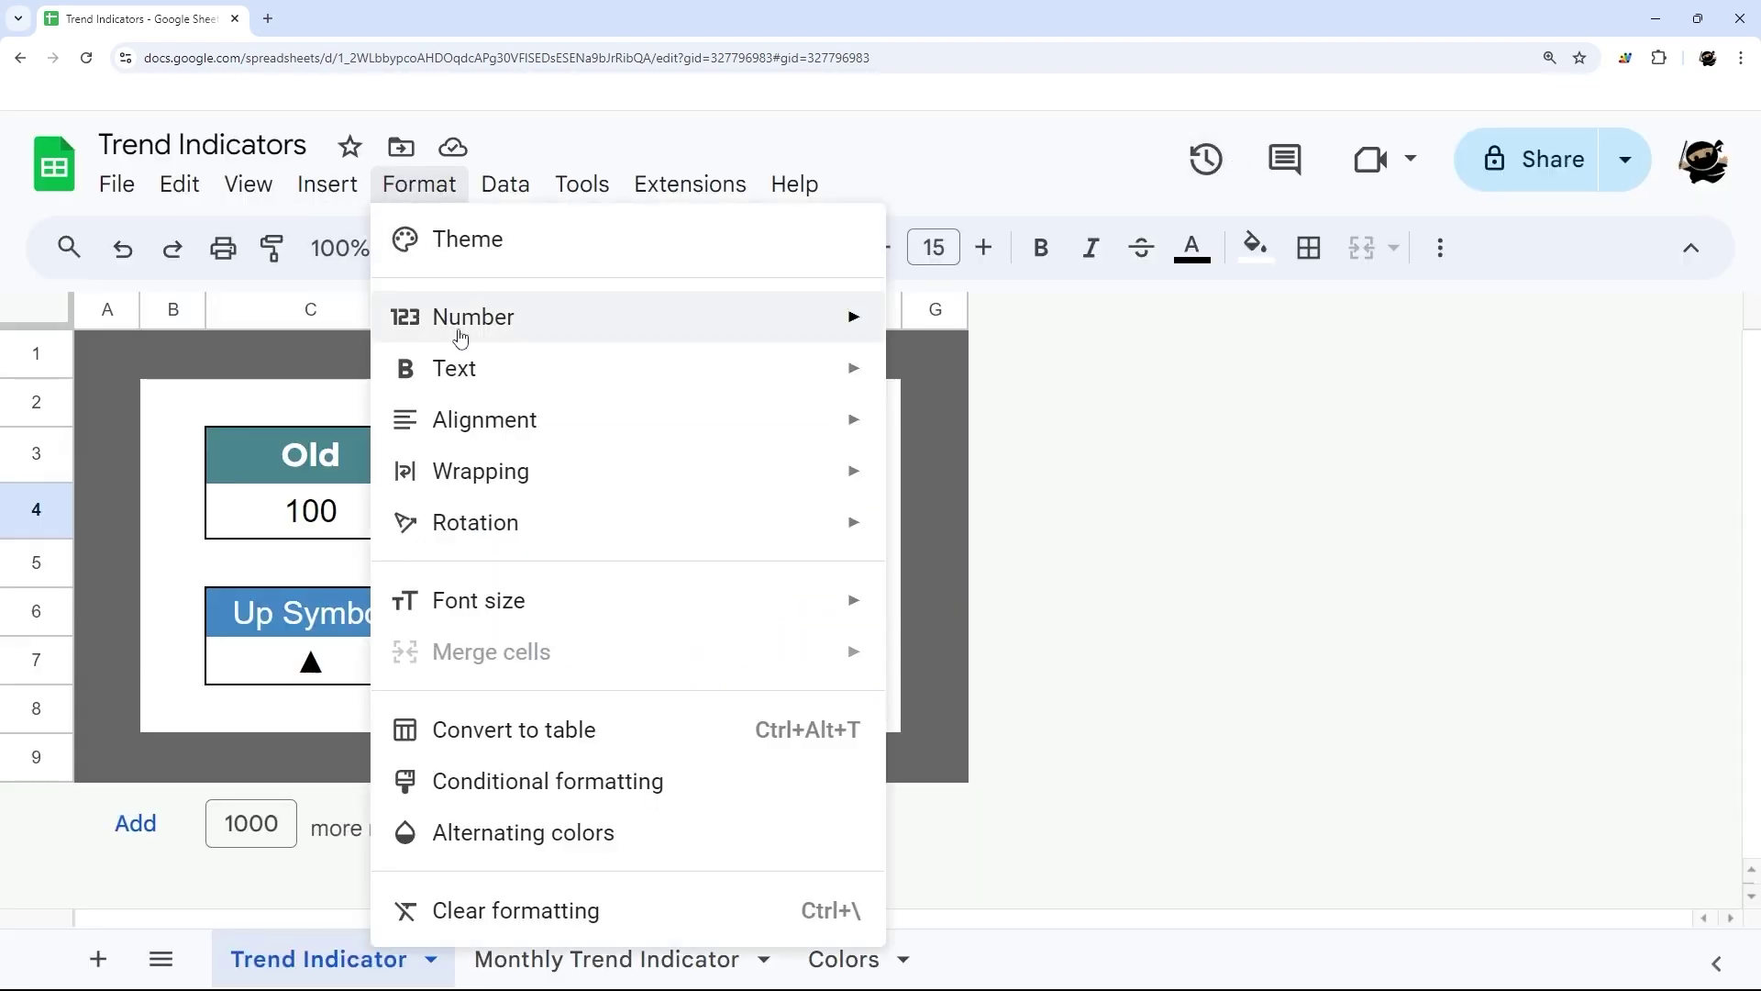
pyautogui.moveTo(460, 337)
pyautogui.scroll(-4, 1207, 362)
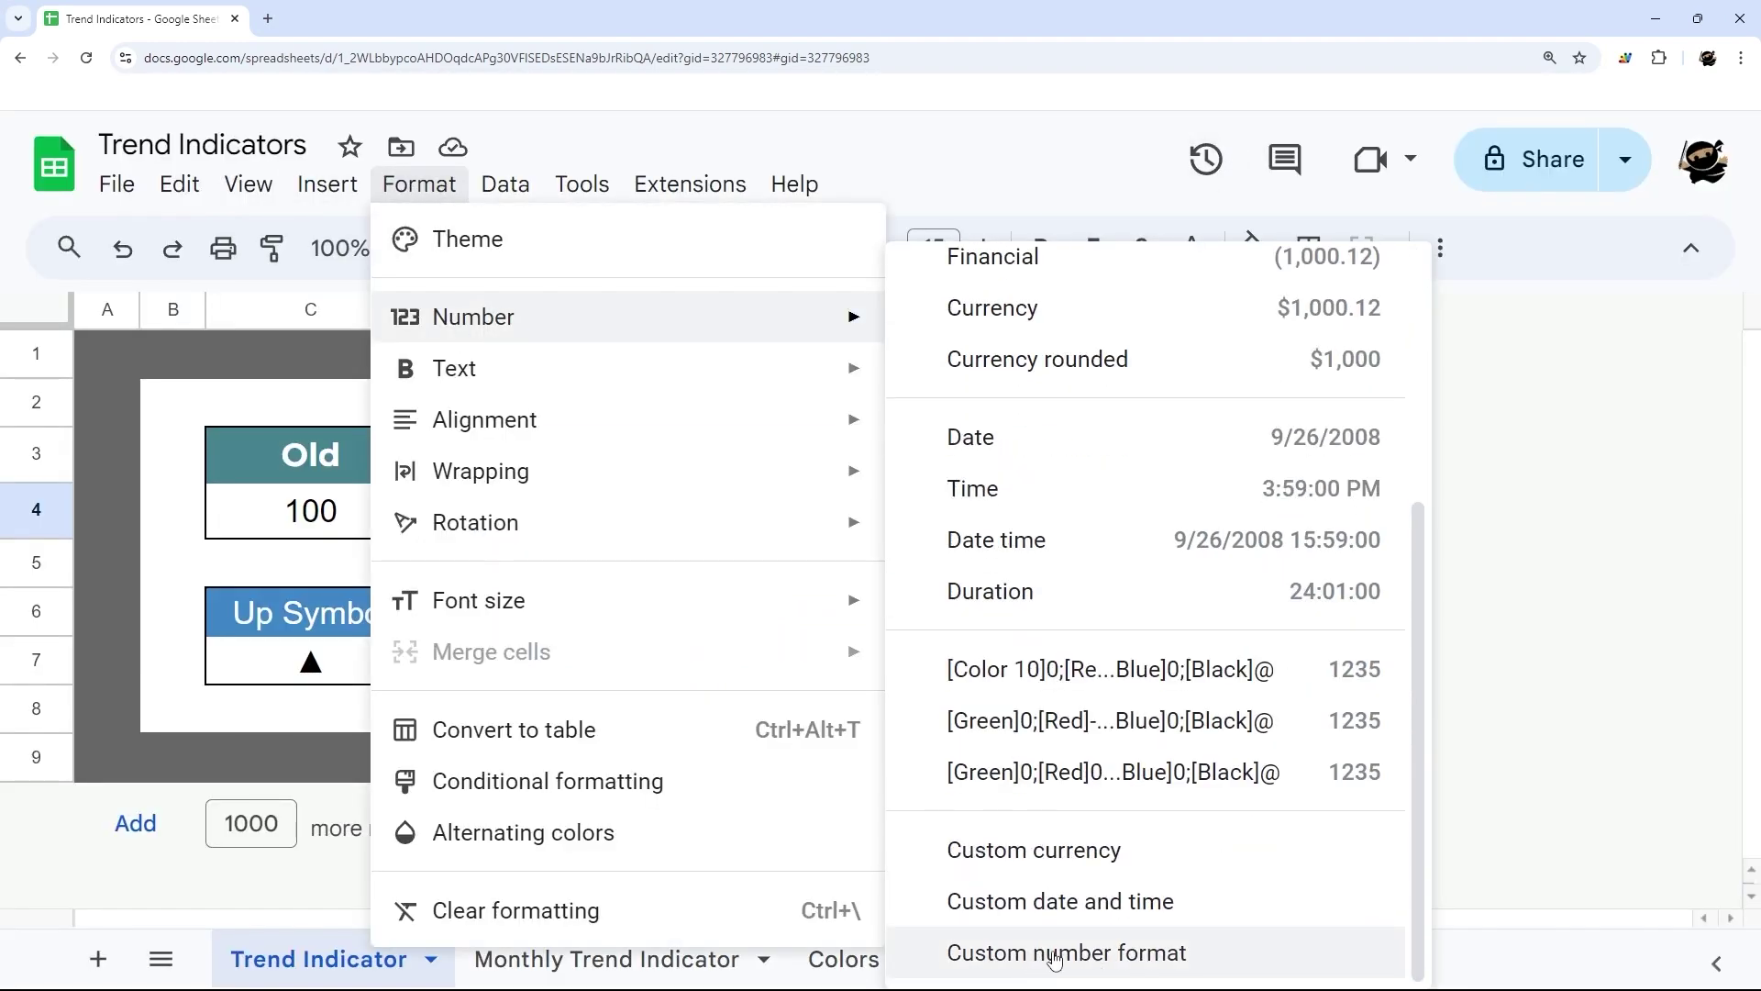
# In the custom number format editor, extend 0% into separate positive, negative and zero sections
pyautogui.click(1055, 954)
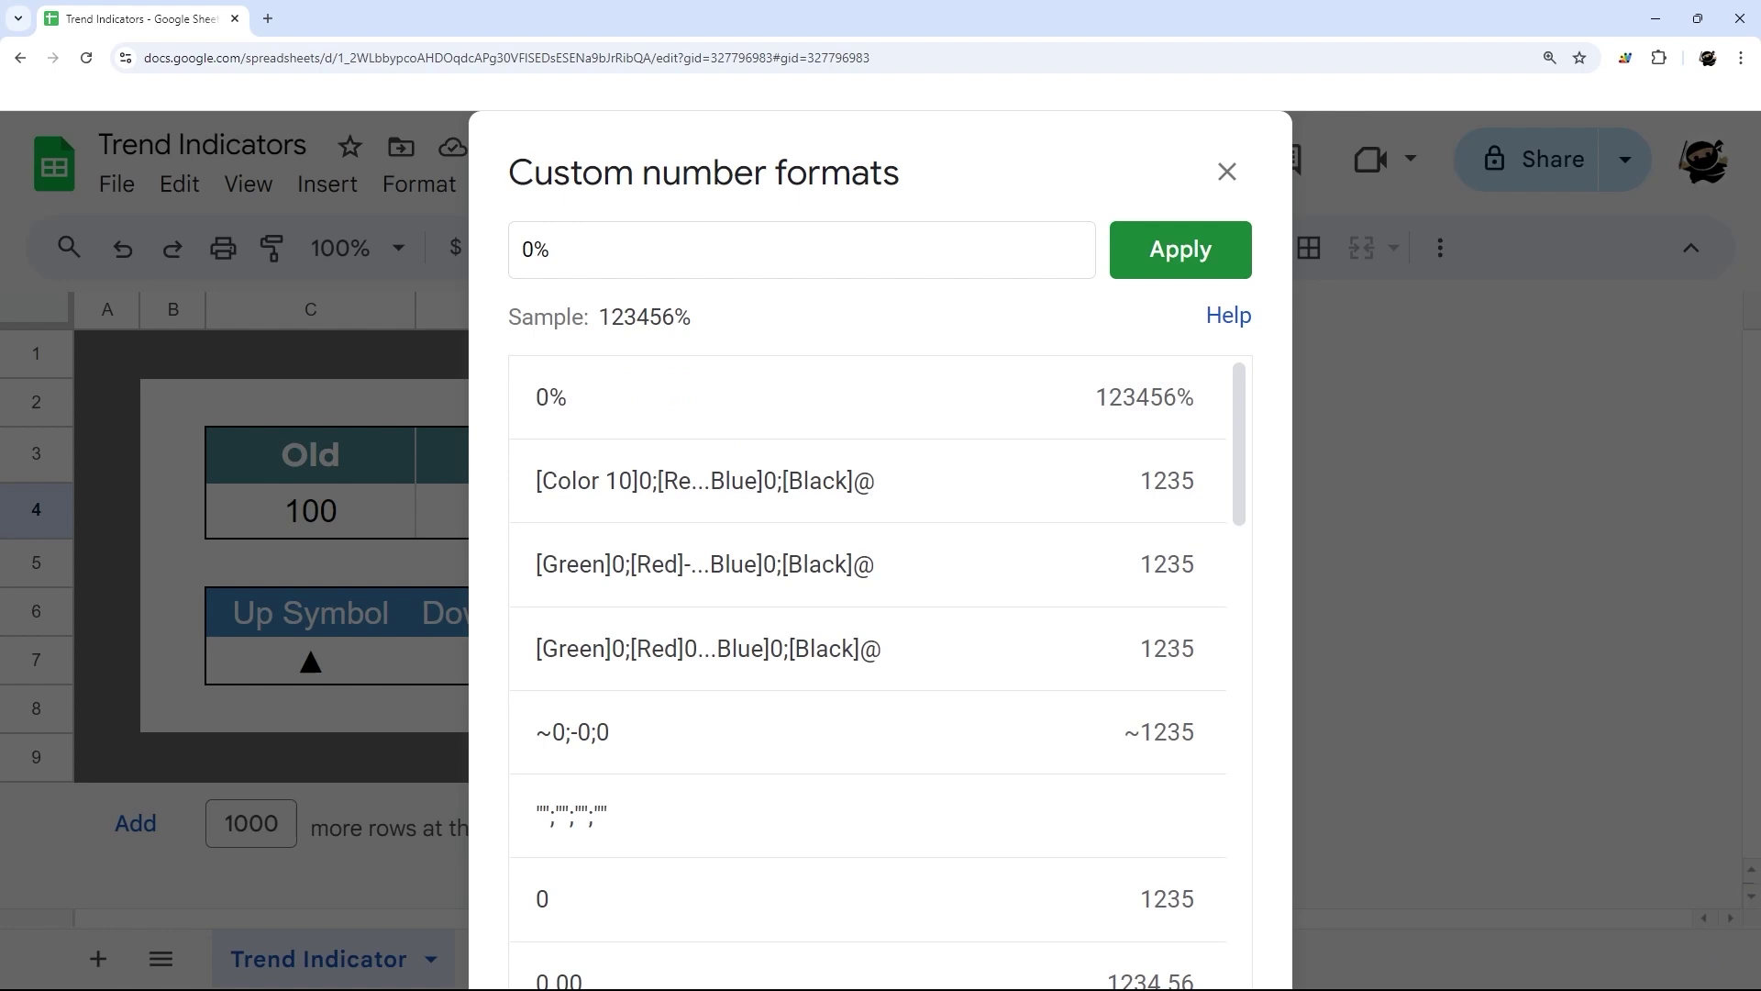
pyautogui.click(581, 248)
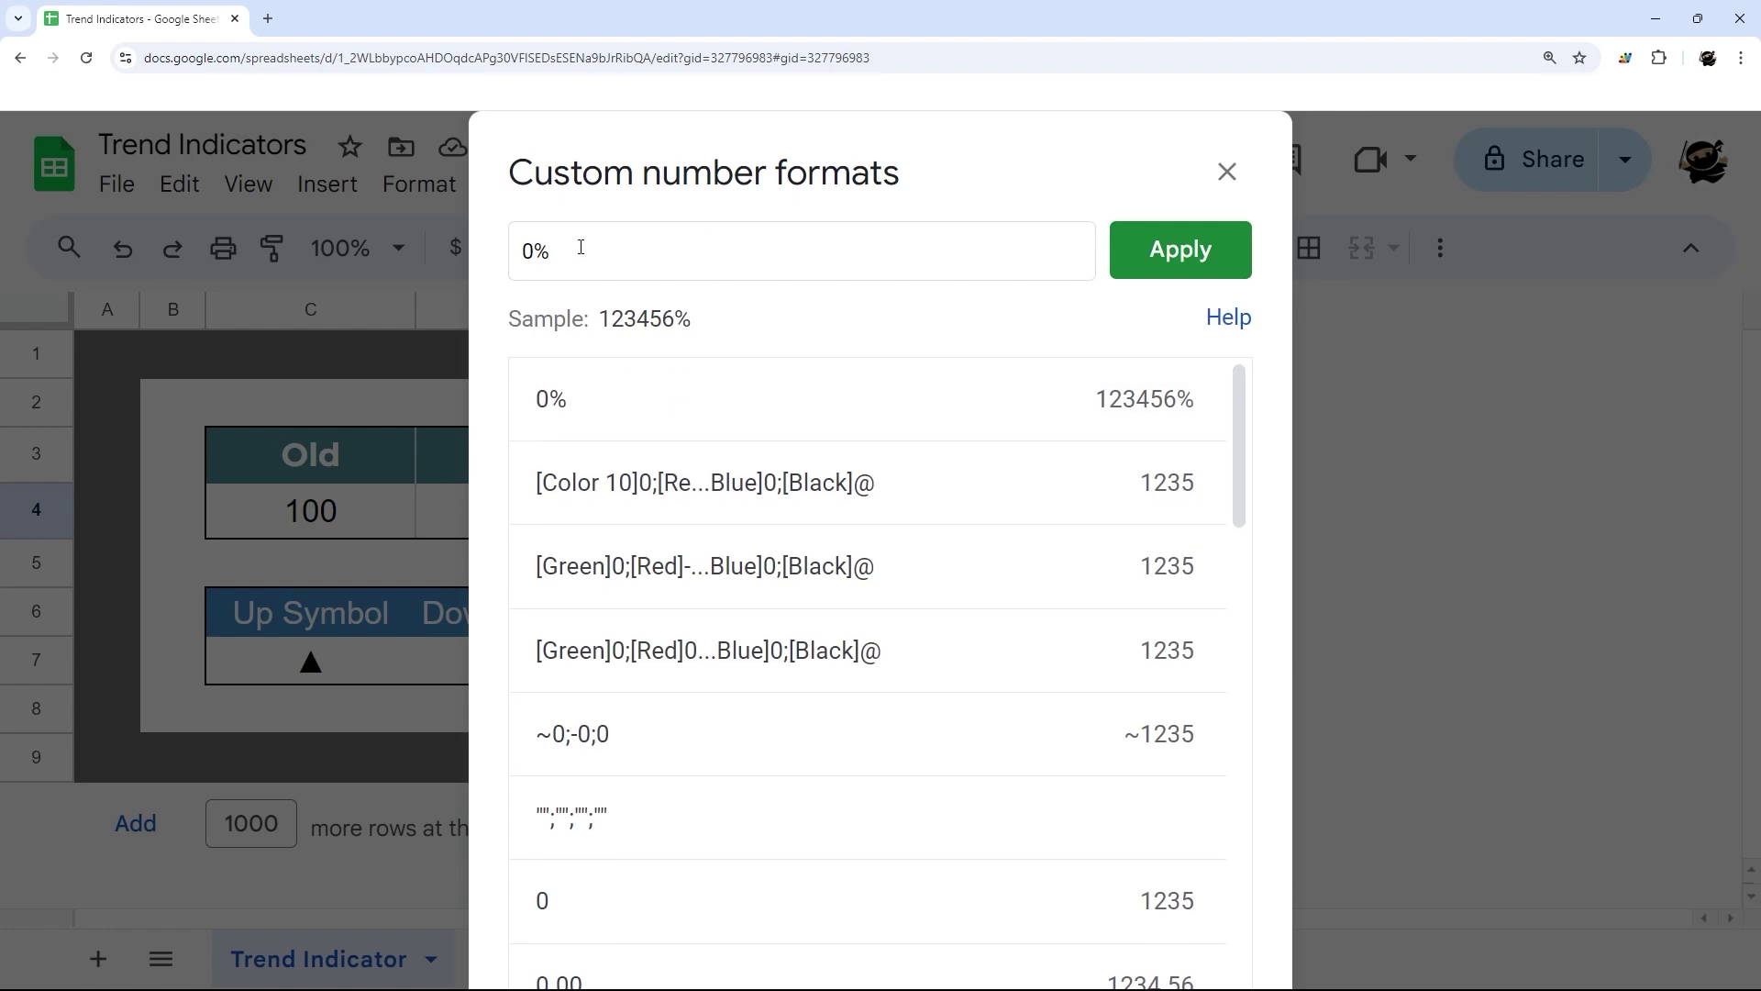
pyautogui.write(';')
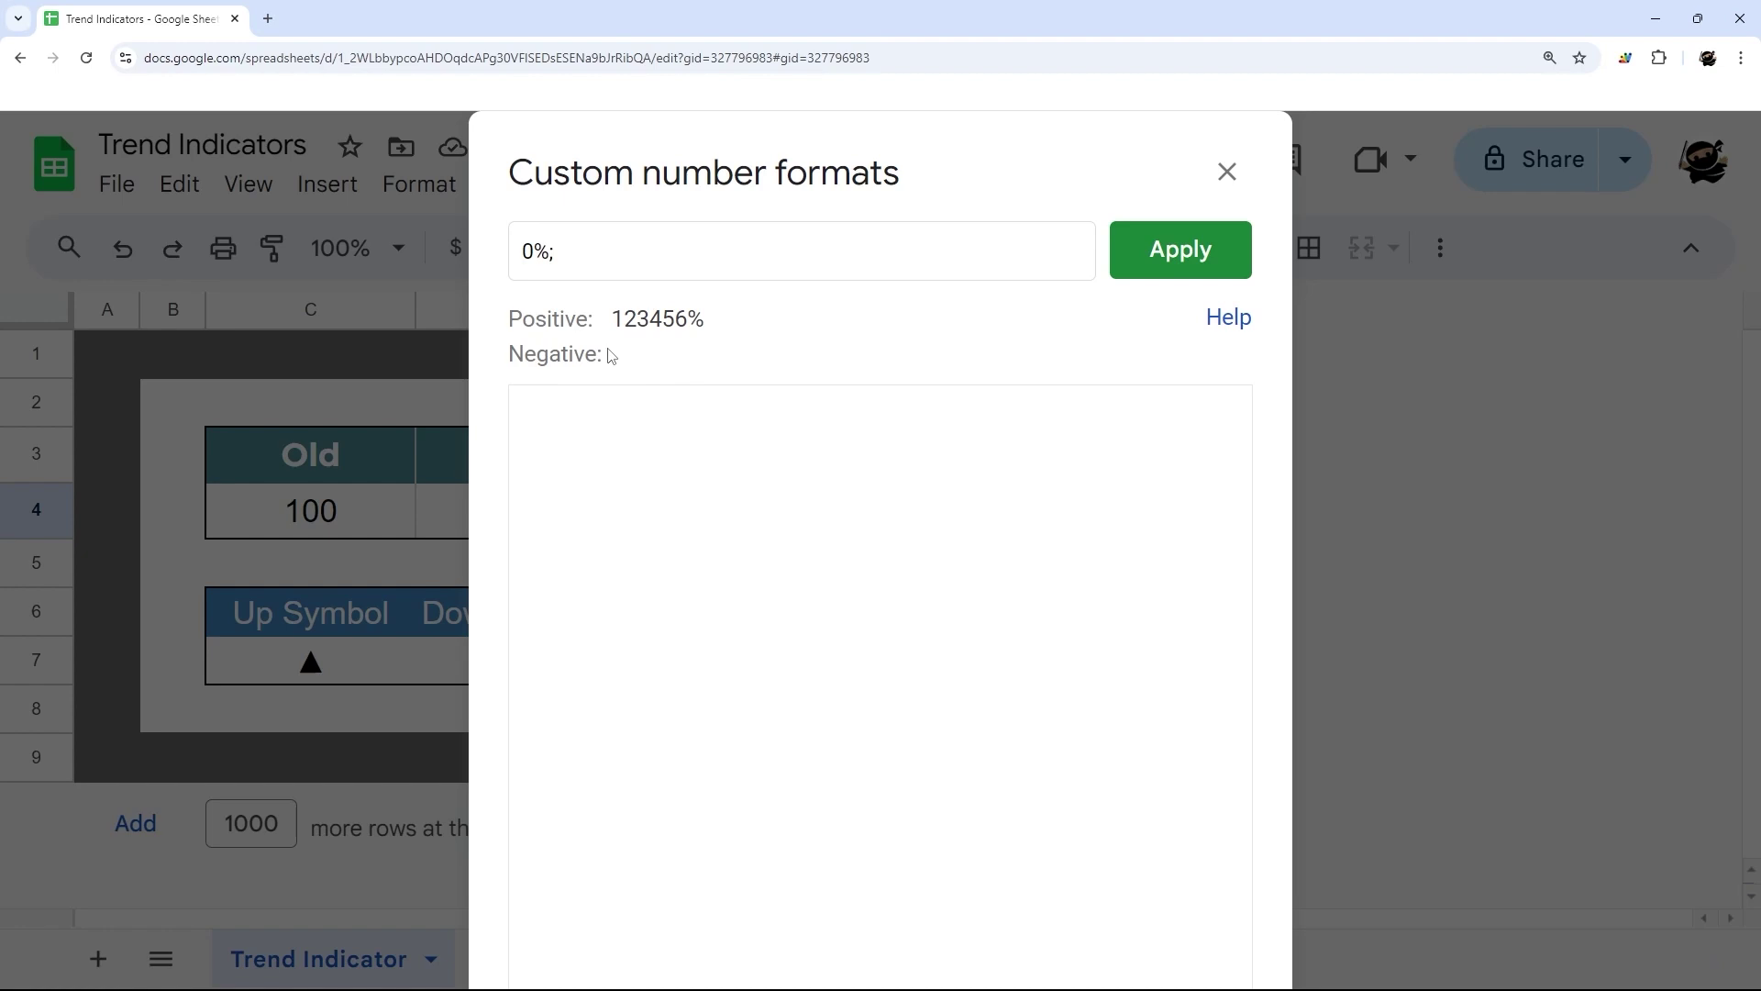
pyautogui.write(';')
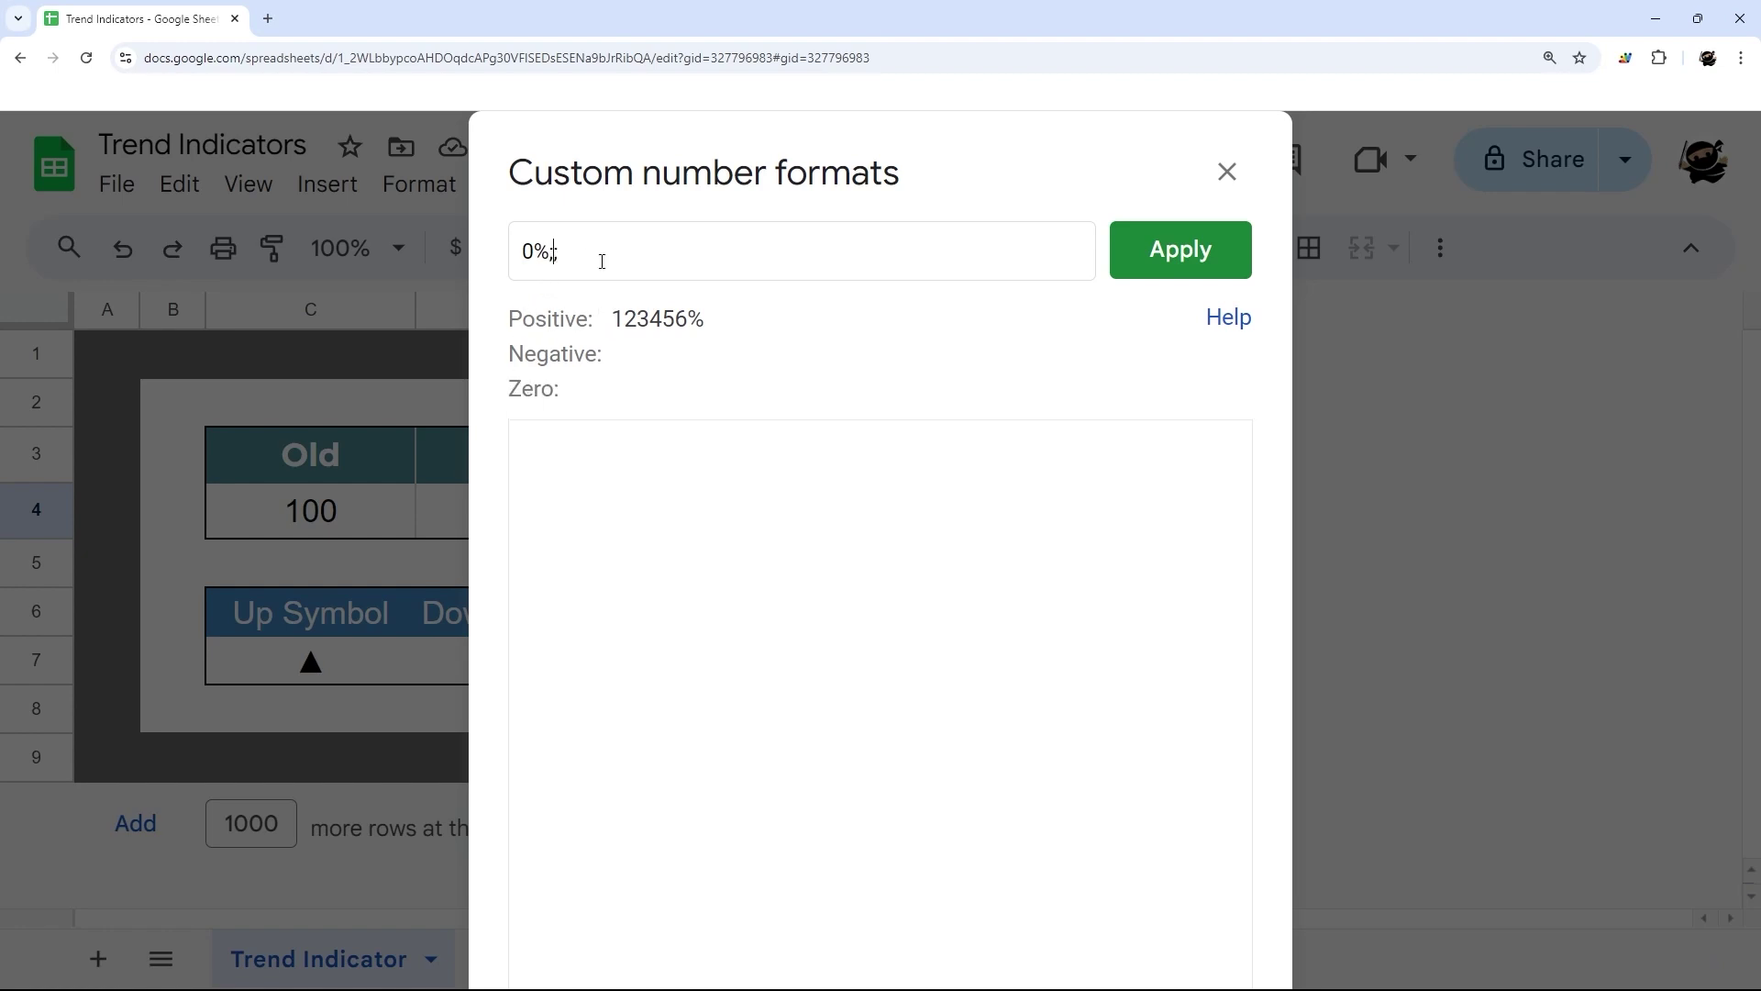
pyautogui.write('0%')
pyautogui.write('0%;0%')
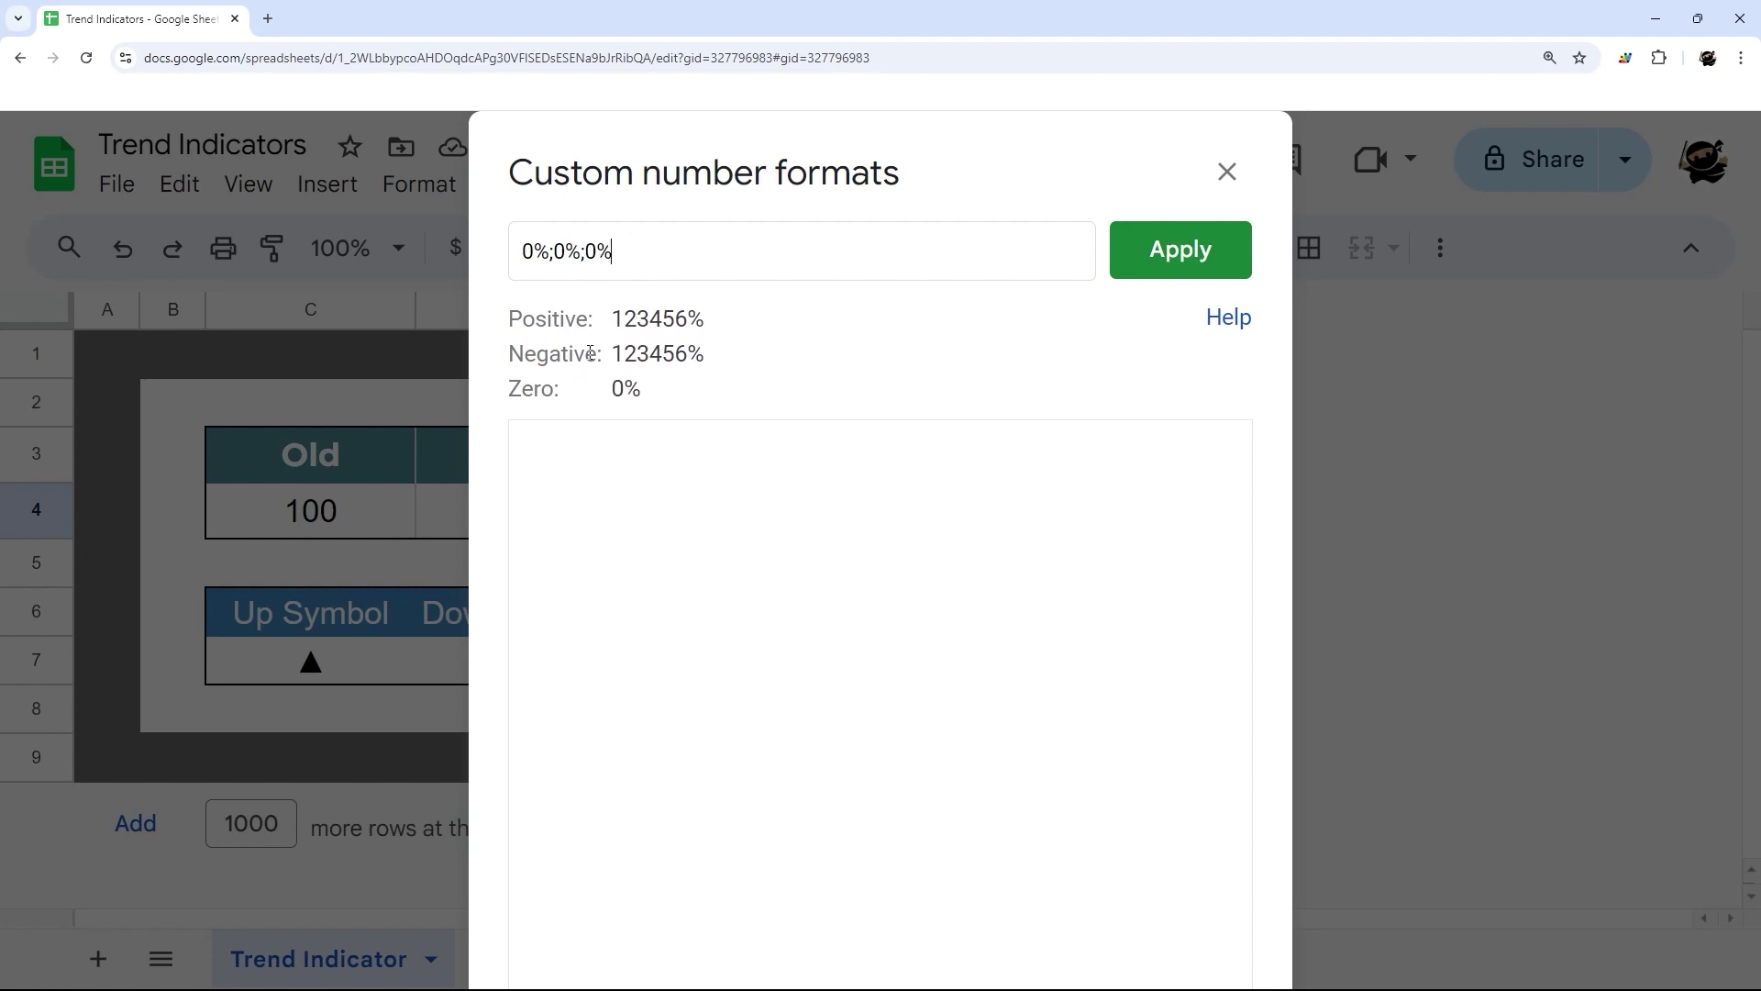
# Add a minus sign to the negative section and try .0 then .00 decimals in all three sections
pyautogui.click(554, 250)
pyautogui.write('-')
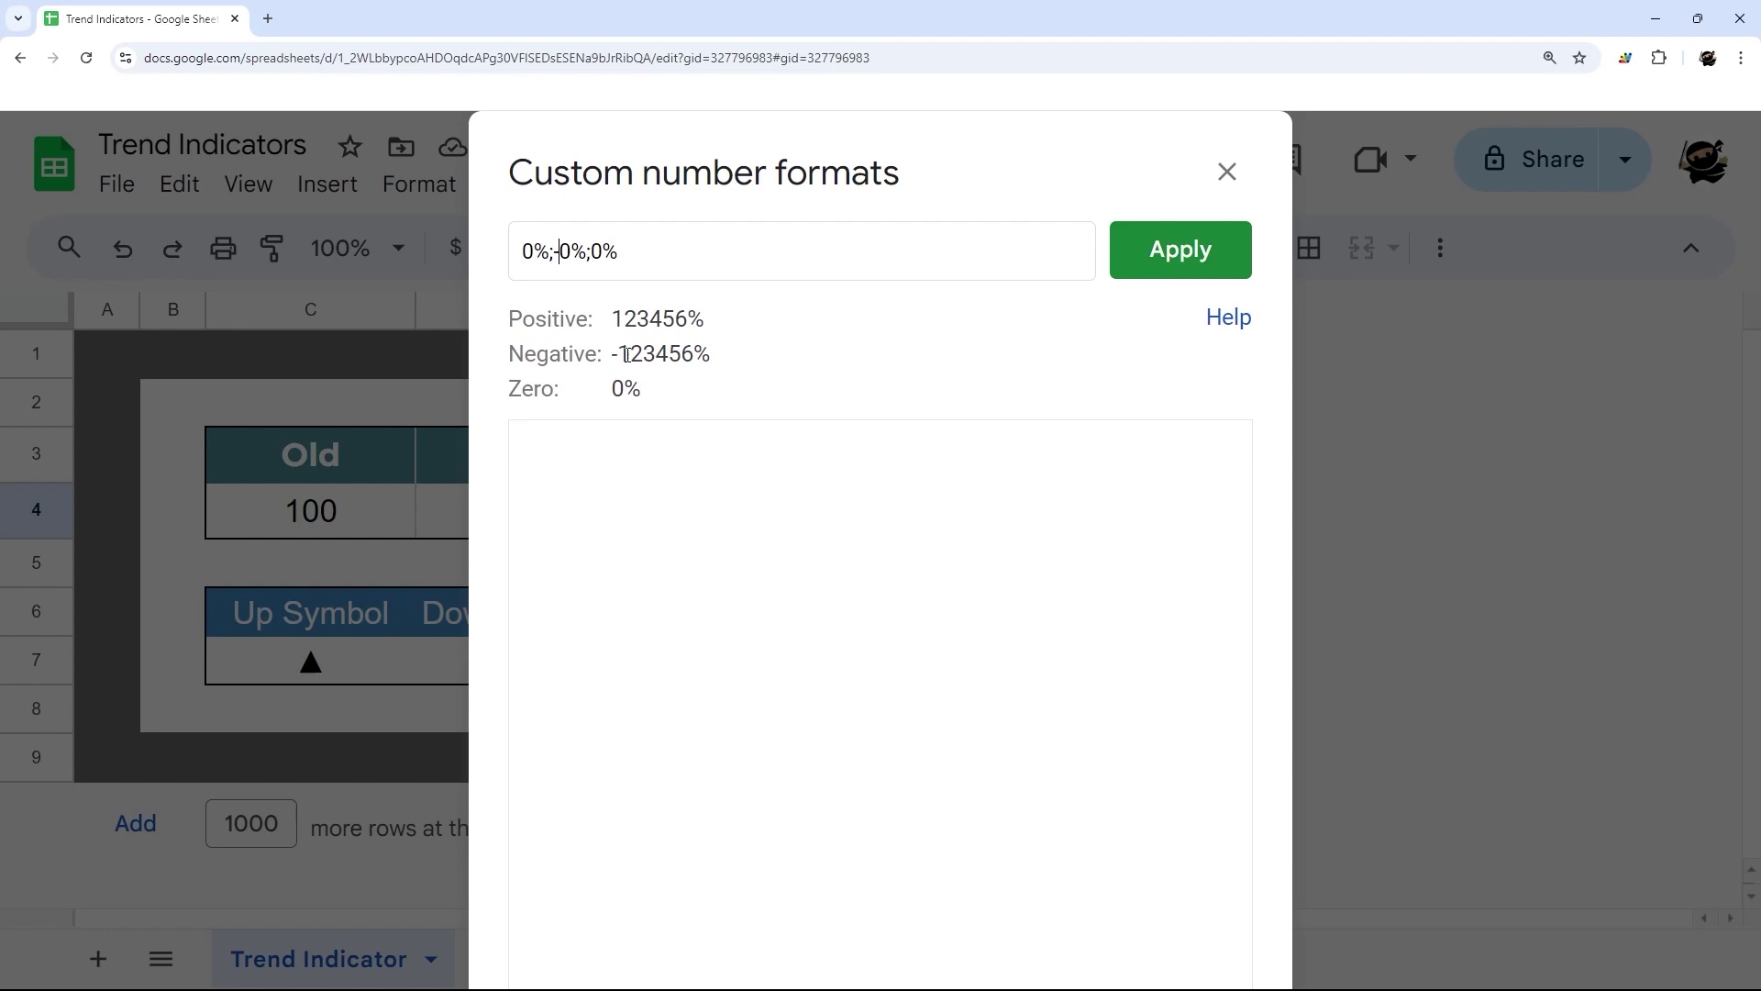
pyautogui.click(536, 253)
pyautogui.write('.0')
pyautogui.click(588, 251)
pyautogui.write('.0')
pyautogui.click(636, 250)
pyautogui.write('.0')
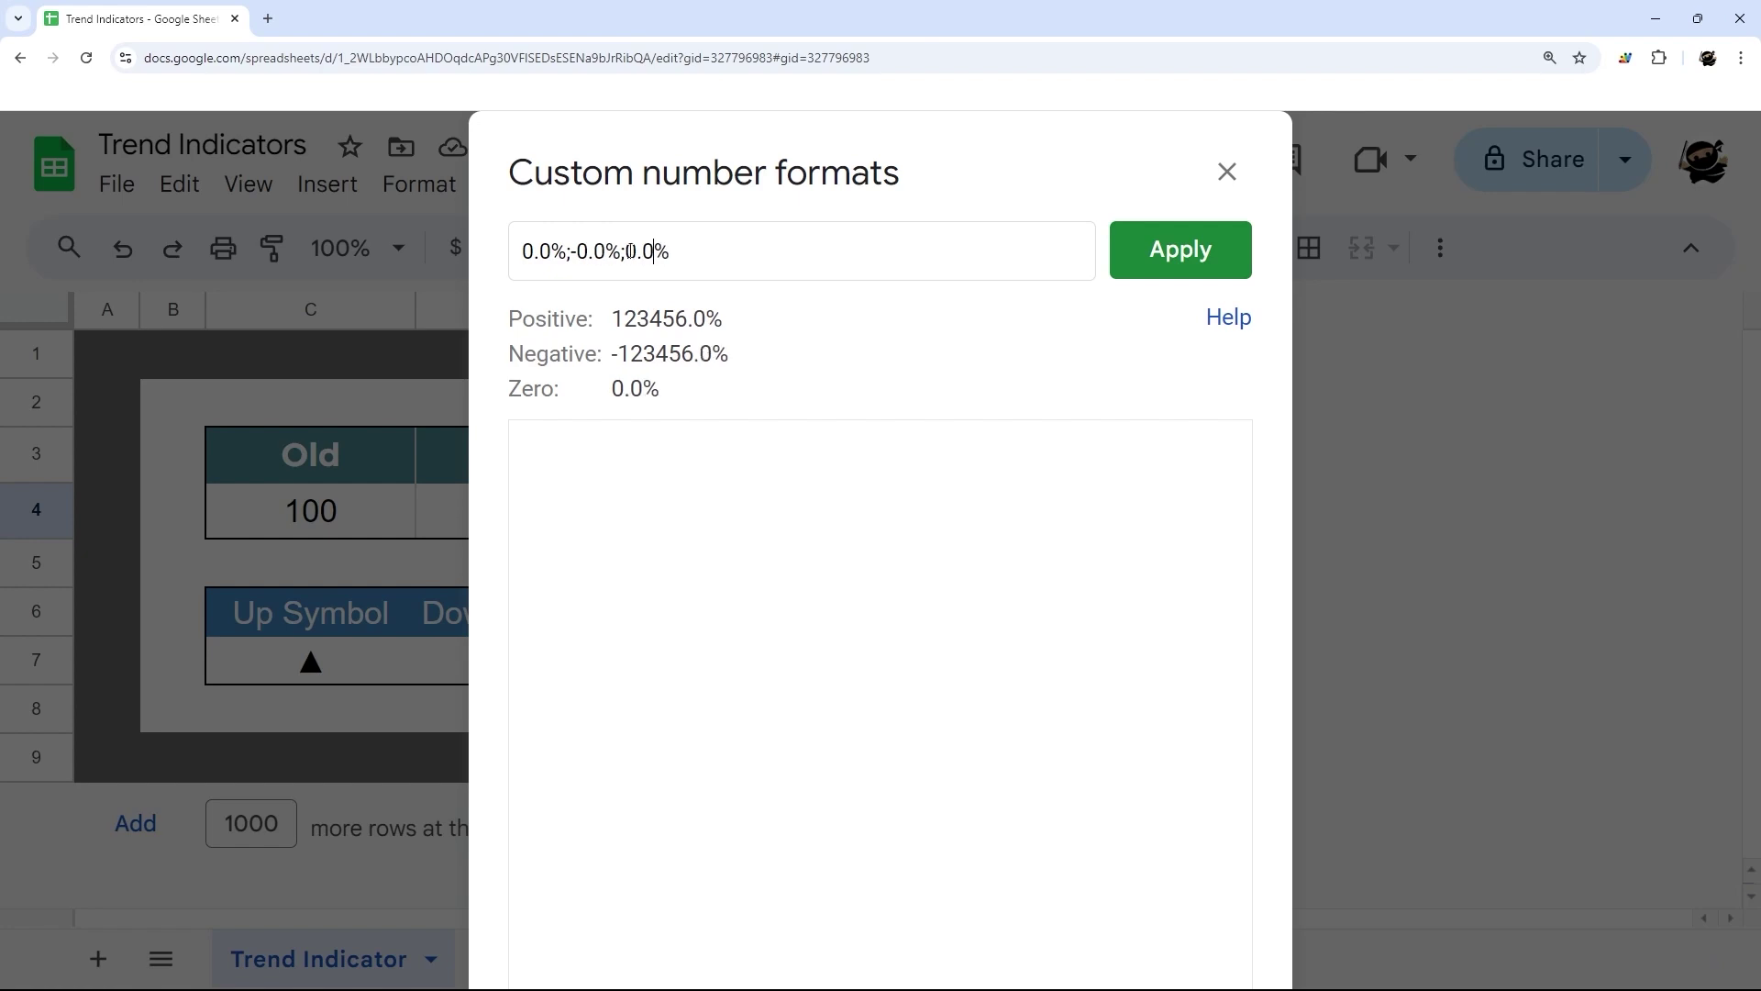
pyautogui.click(553, 252)
pyautogui.write('0')
pyautogui.click(622, 251)
pyautogui.write('0')
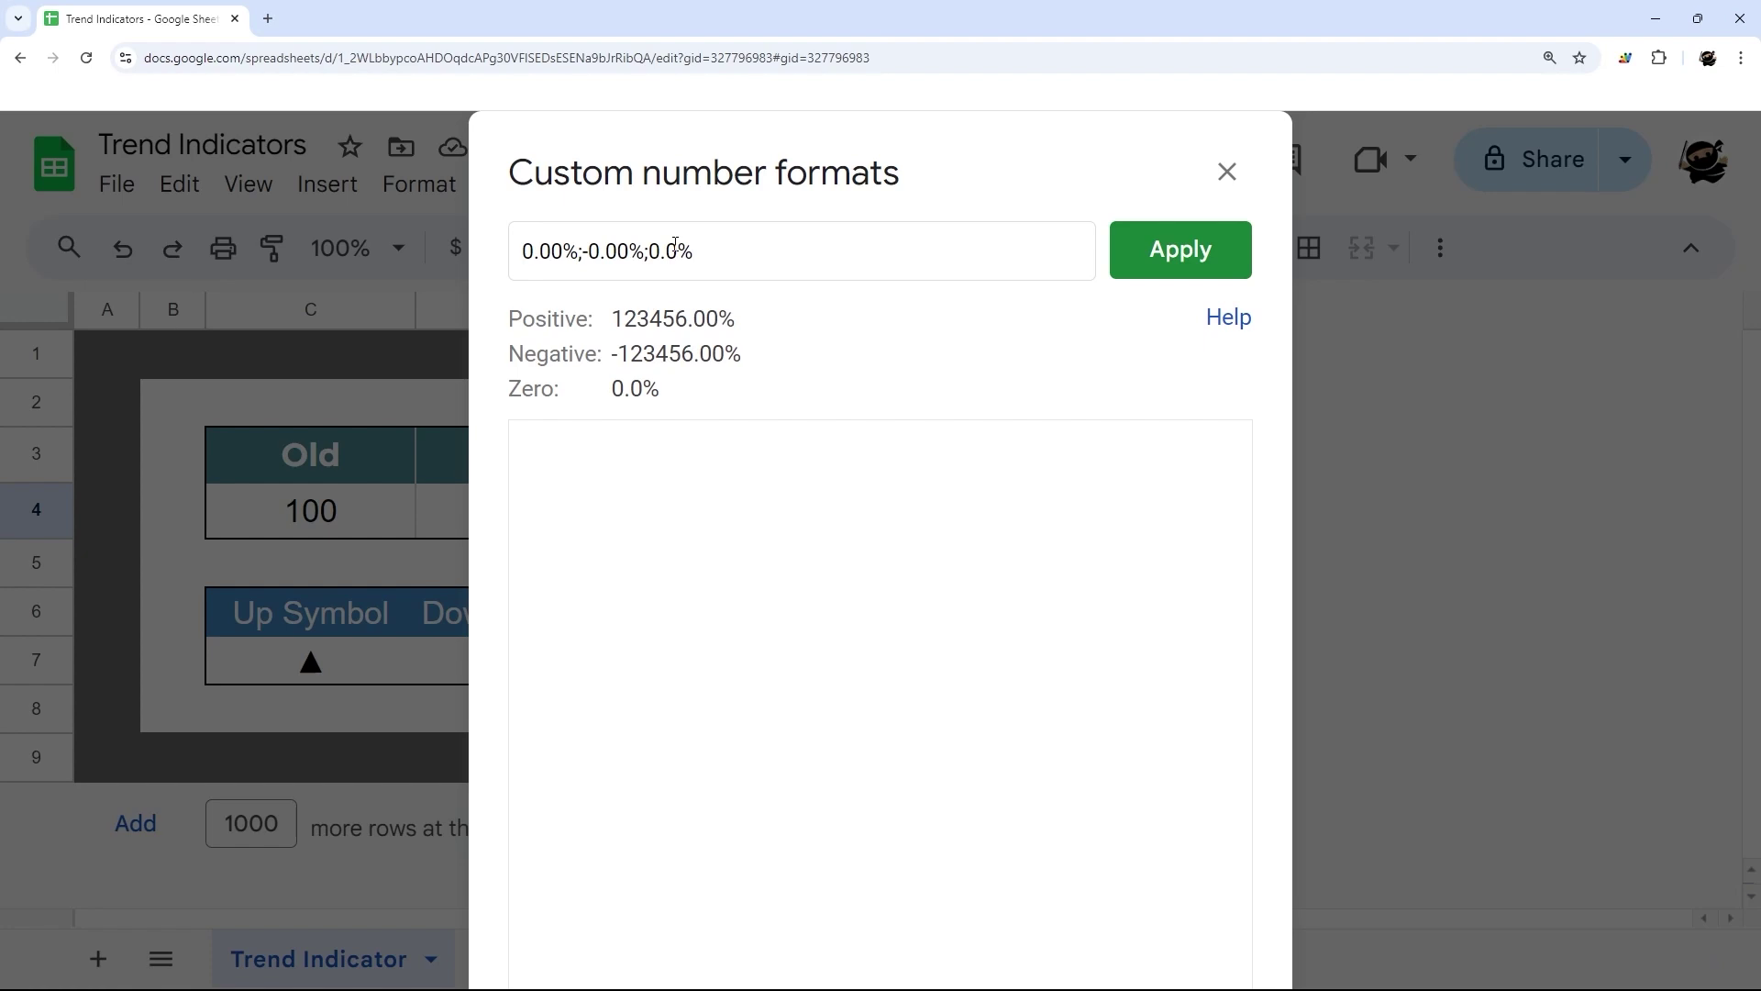
pyautogui.click(666, 255)
pyautogui.write('0')
# Delete the trial decimals so the format reads 0%;-0%;0% again
pyautogui.press('BackSpace')
pyautogui.click(623, 251)
pyautogui.press('BackSpace')
pyautogui.click(562, 254)
pyautogui.press('BackSpace')
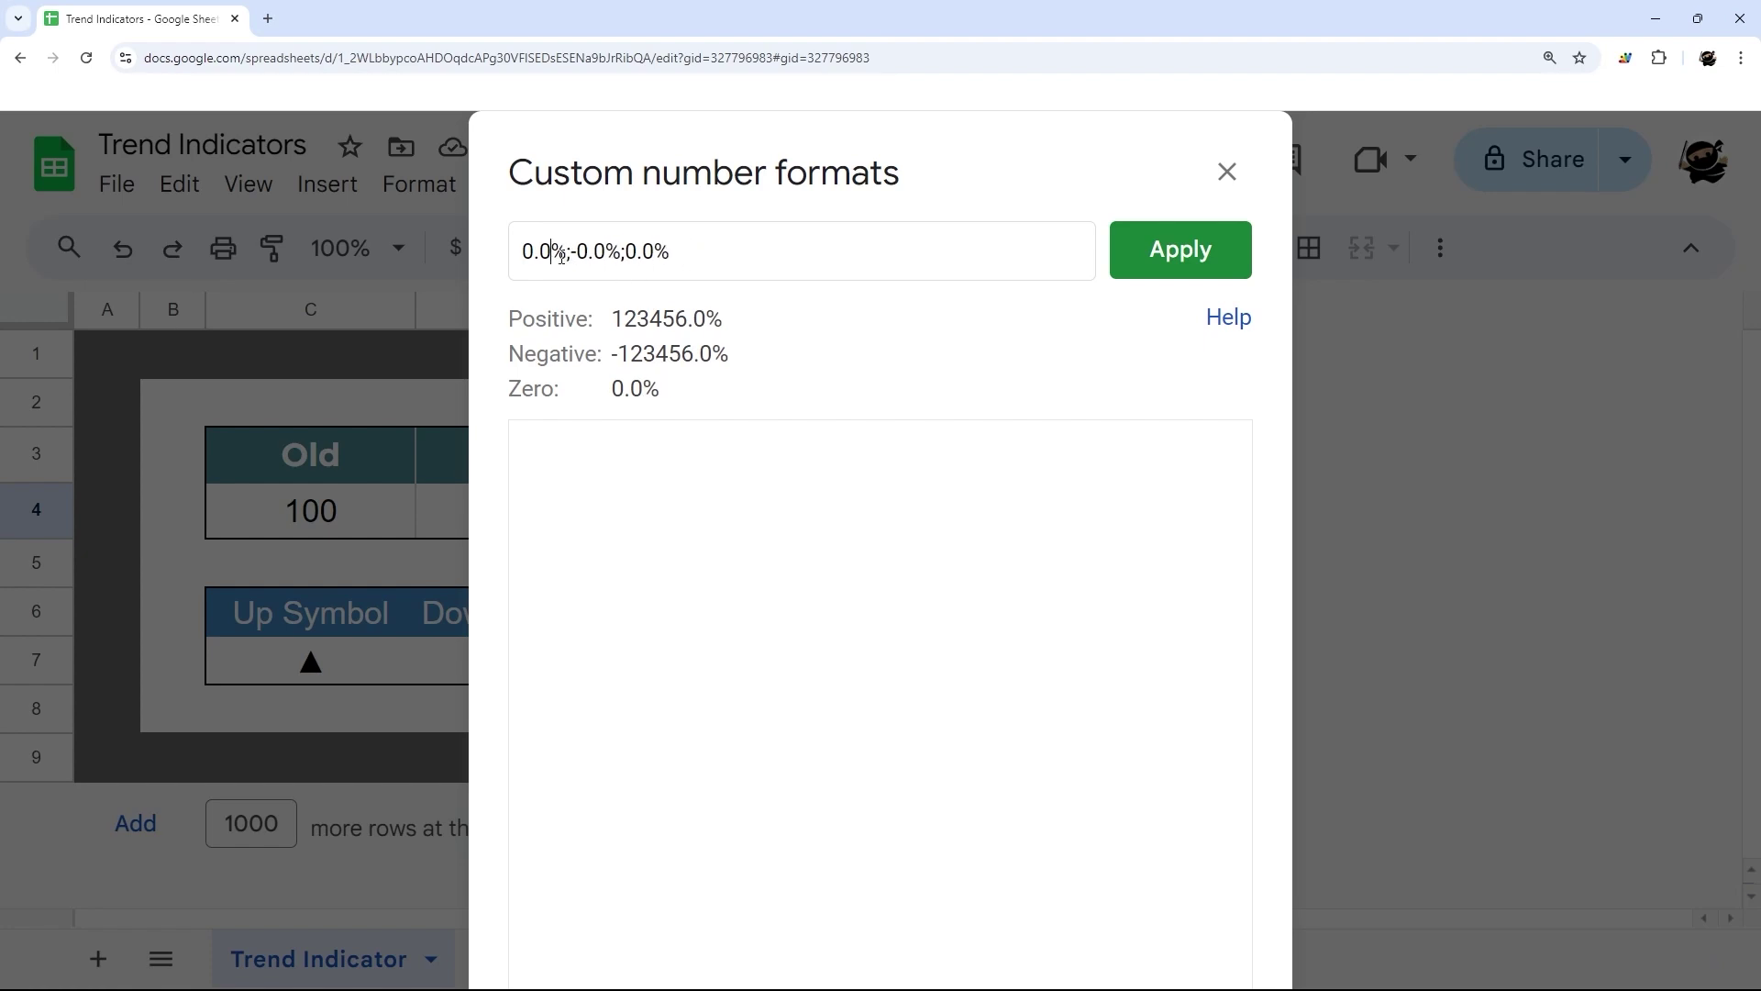
pyautogui.press('BackSpace')
pyautogui.press('BackSpace')
pyautogui.click(586, 254)
pyautogui.press('BackSpace')
pyautogui.press('BackSpace')
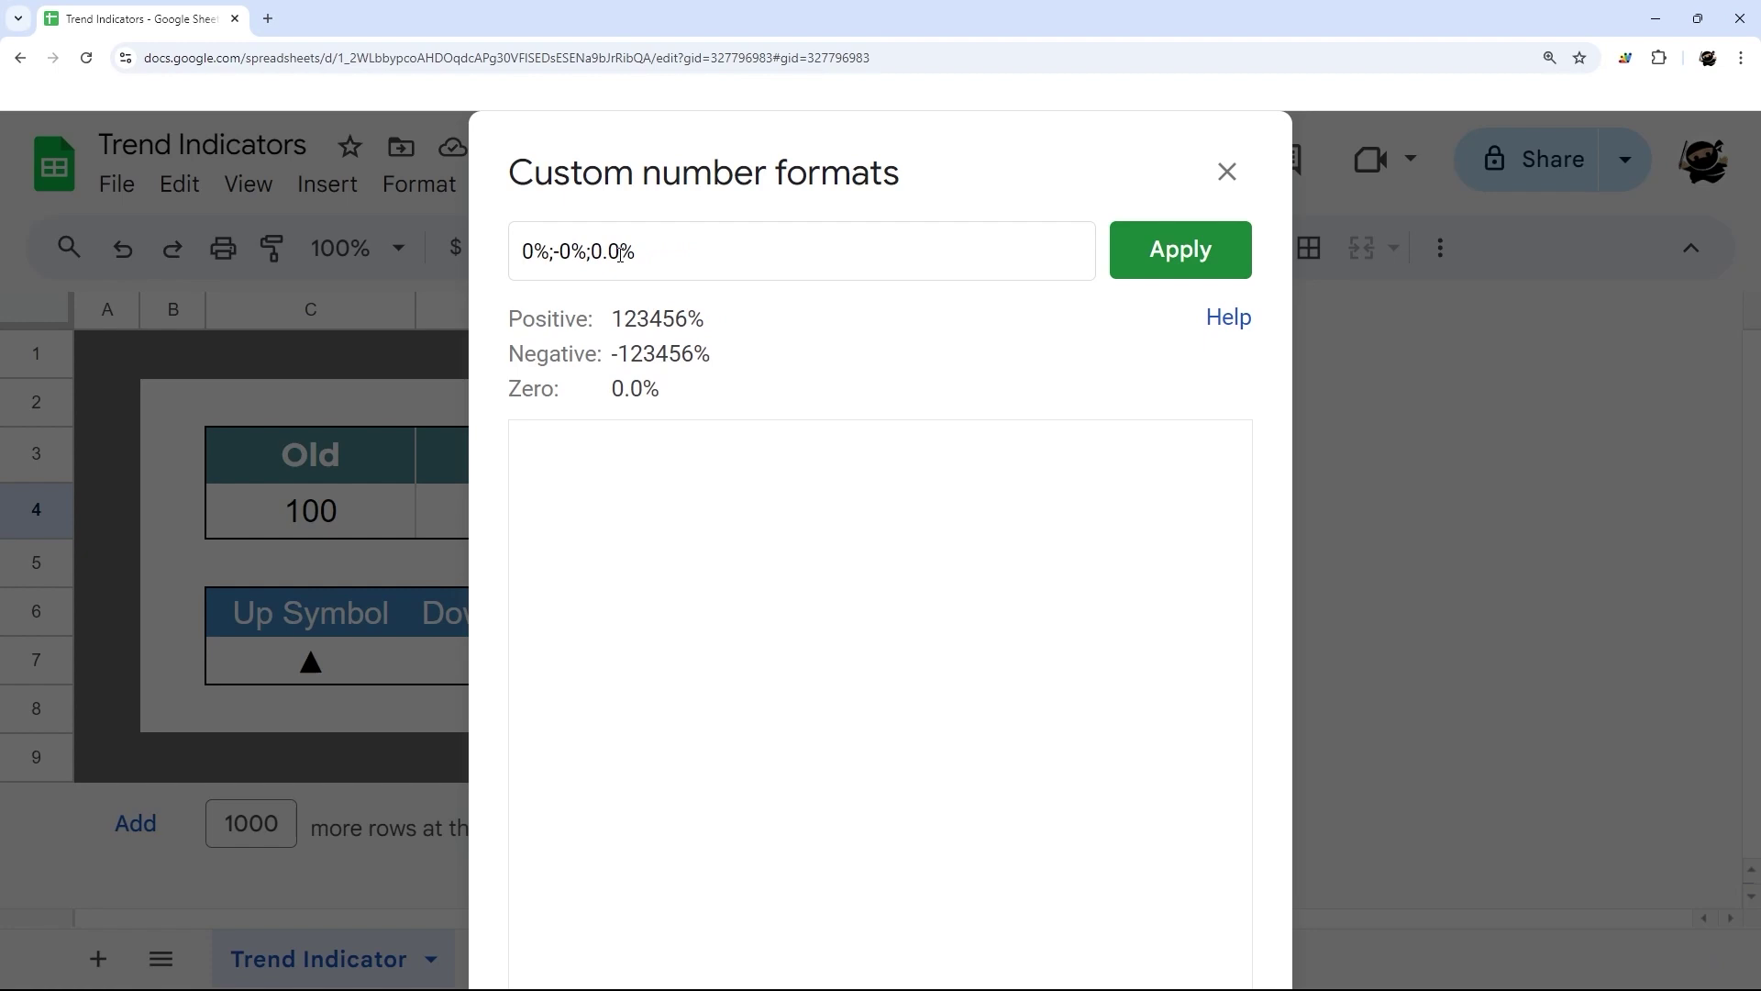
pyautogui.click(620, 253)
pyautogui.press('BackSpace')
pyautogui.press('BackSpace')
pyautogui.doubleClick(528, 251)
# Paste ▲ at the start of the format and ▼ before -0% in the negative section
pyautogui.click(518, 251)
pyautogui.click(523, 249)
pyautogui.write('▲')
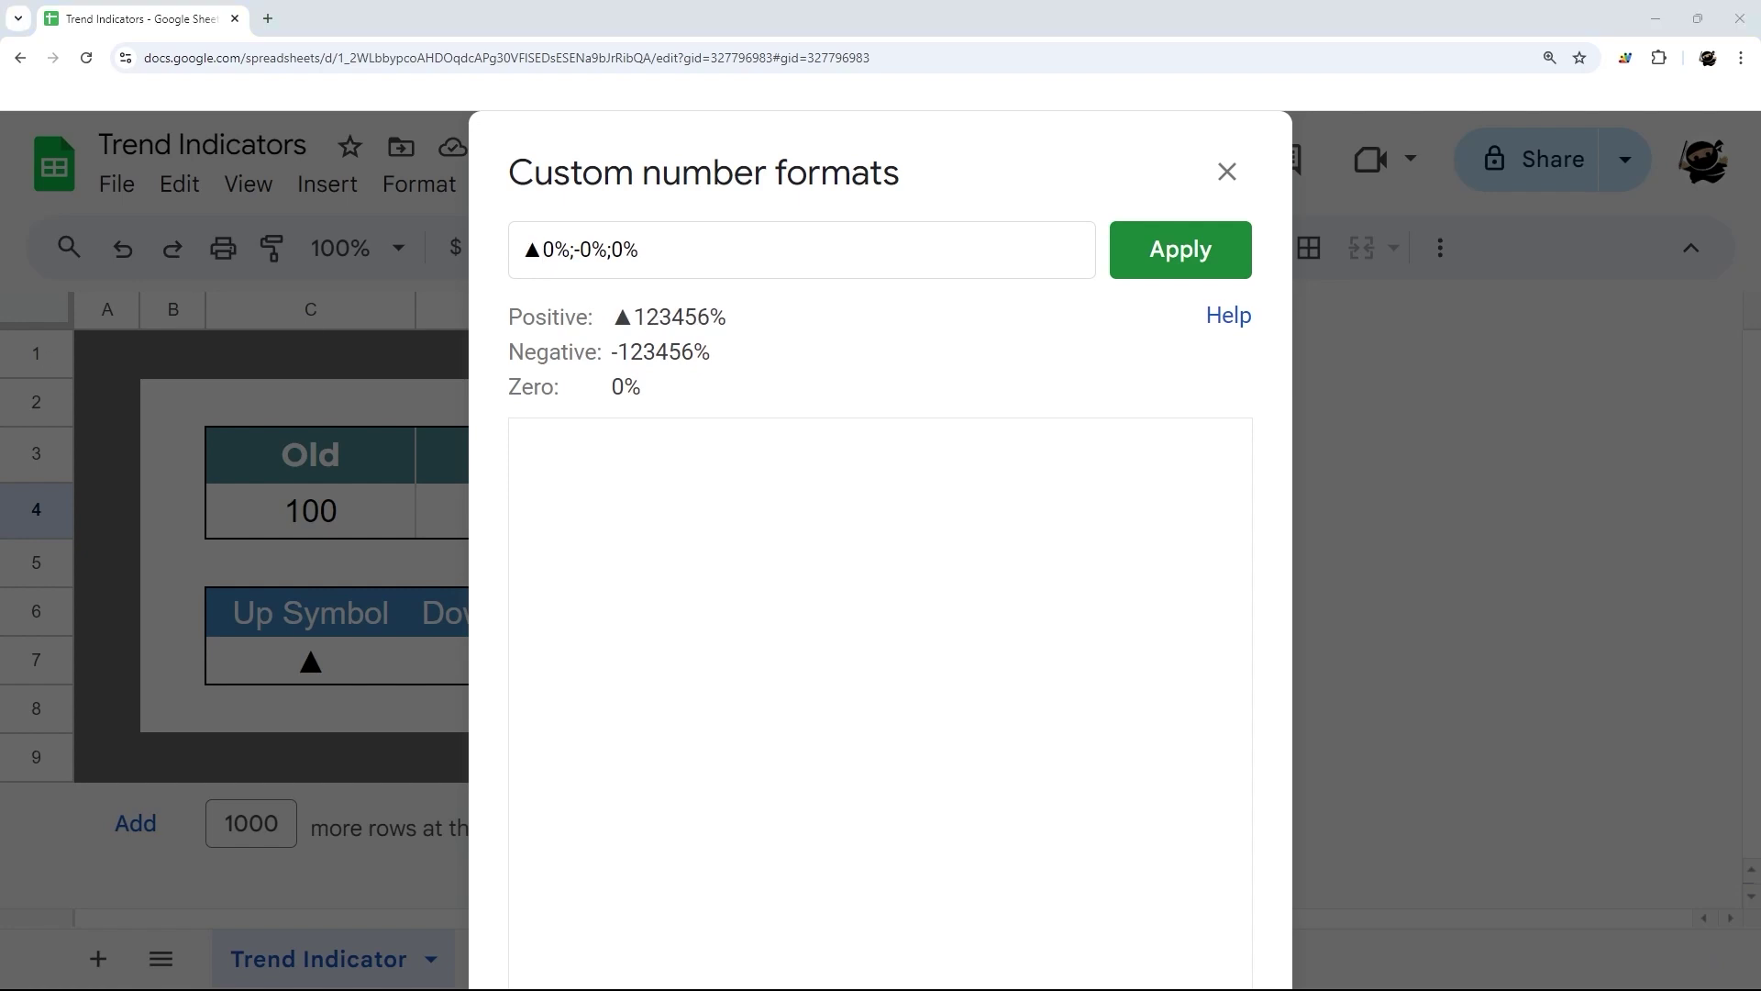
pyautogui.click(583, 250)
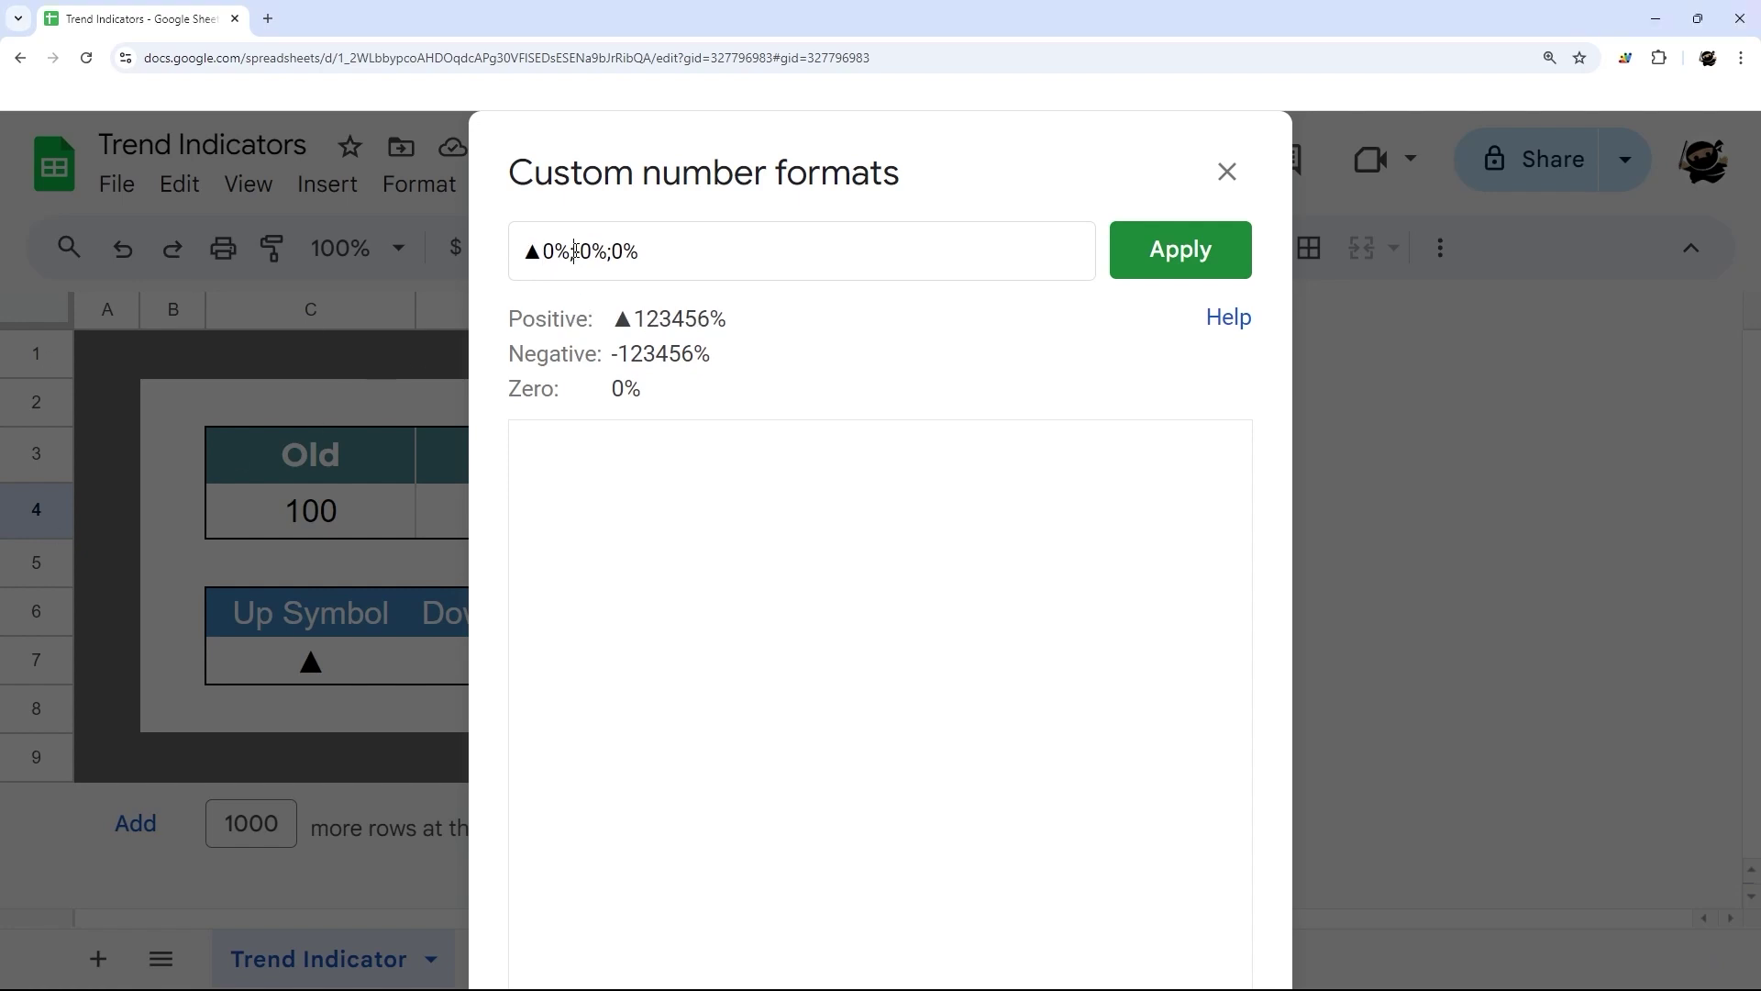
pyautogui.write('▼')
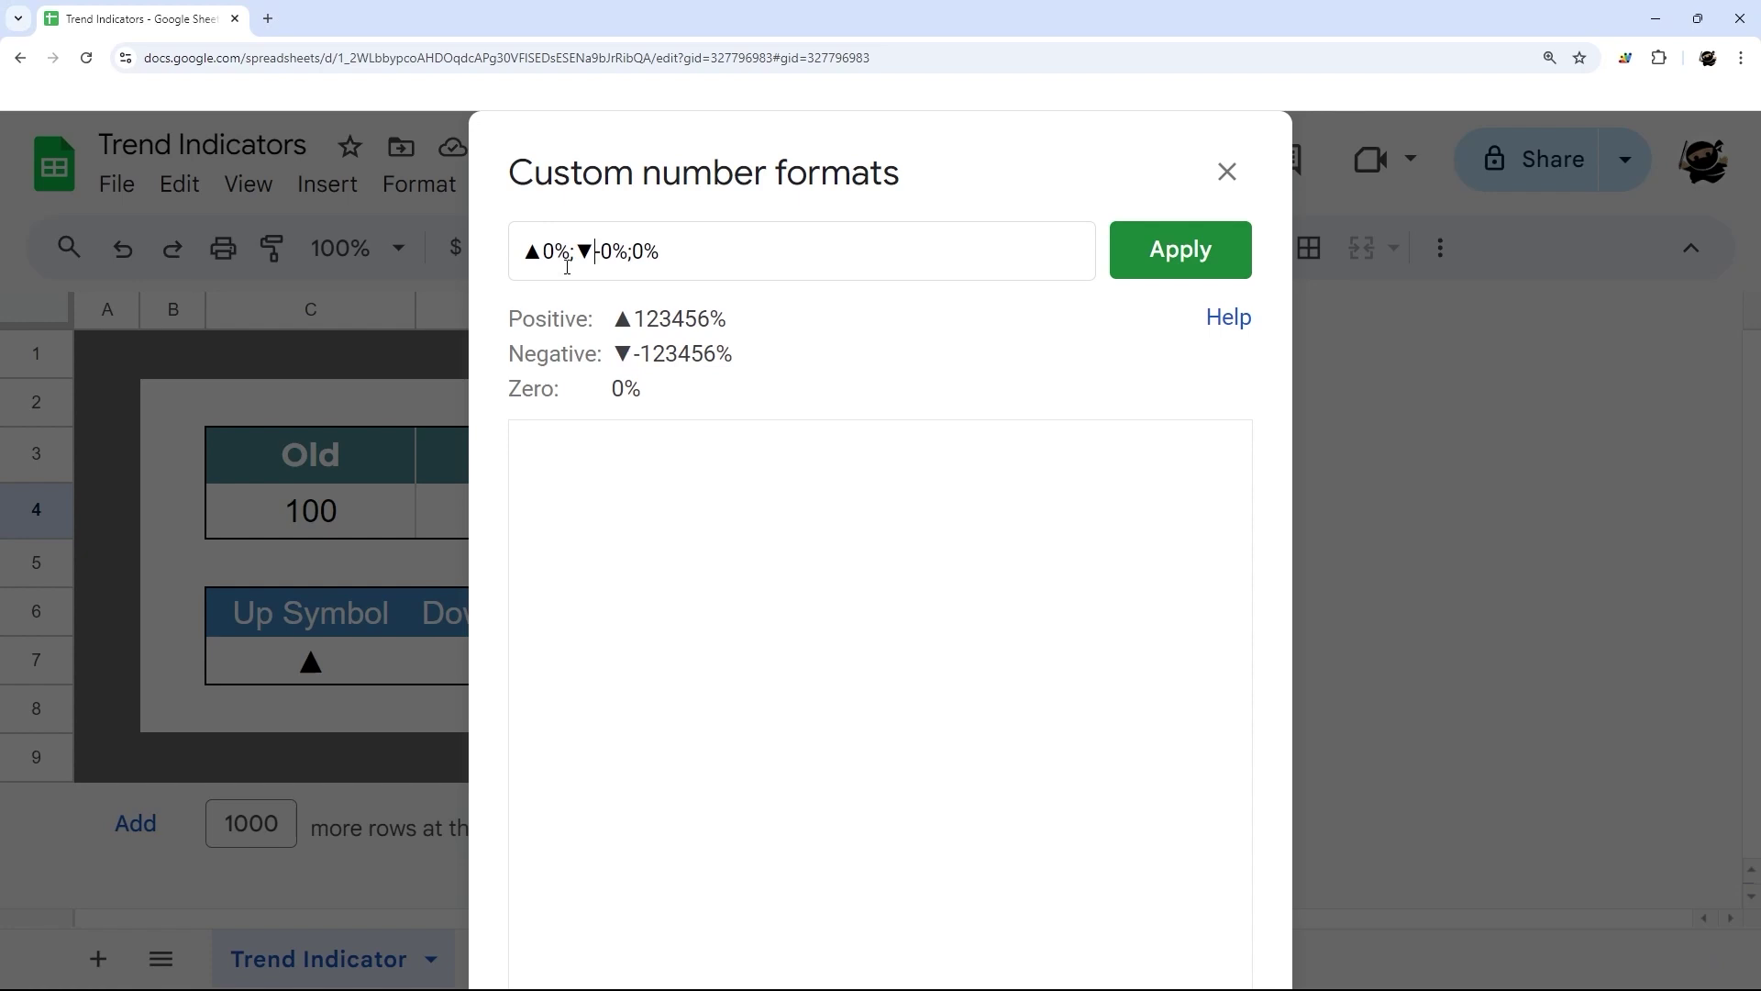
# Remove the spaces after both triangles and discard a trial trailing ▼
pyautogui.click(543, 250)
pyautogui.press('BackSpace')
pyautogui.click(595, 252)
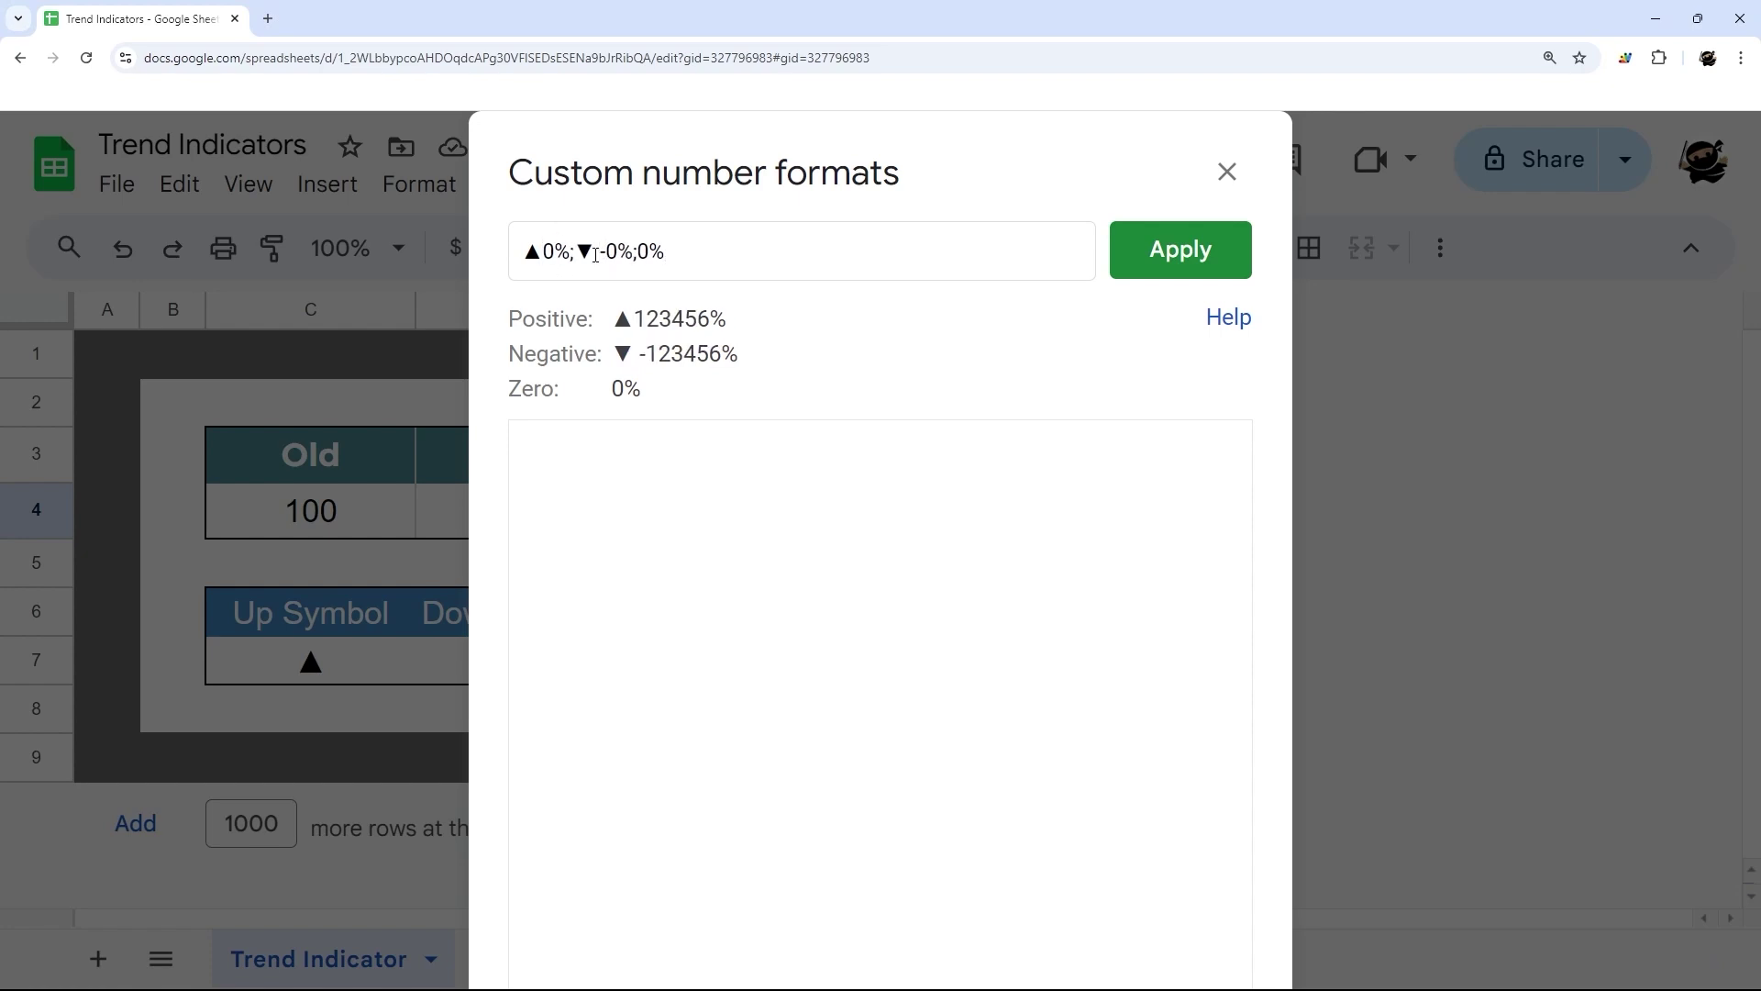
pyautogui.press('BackSpace')
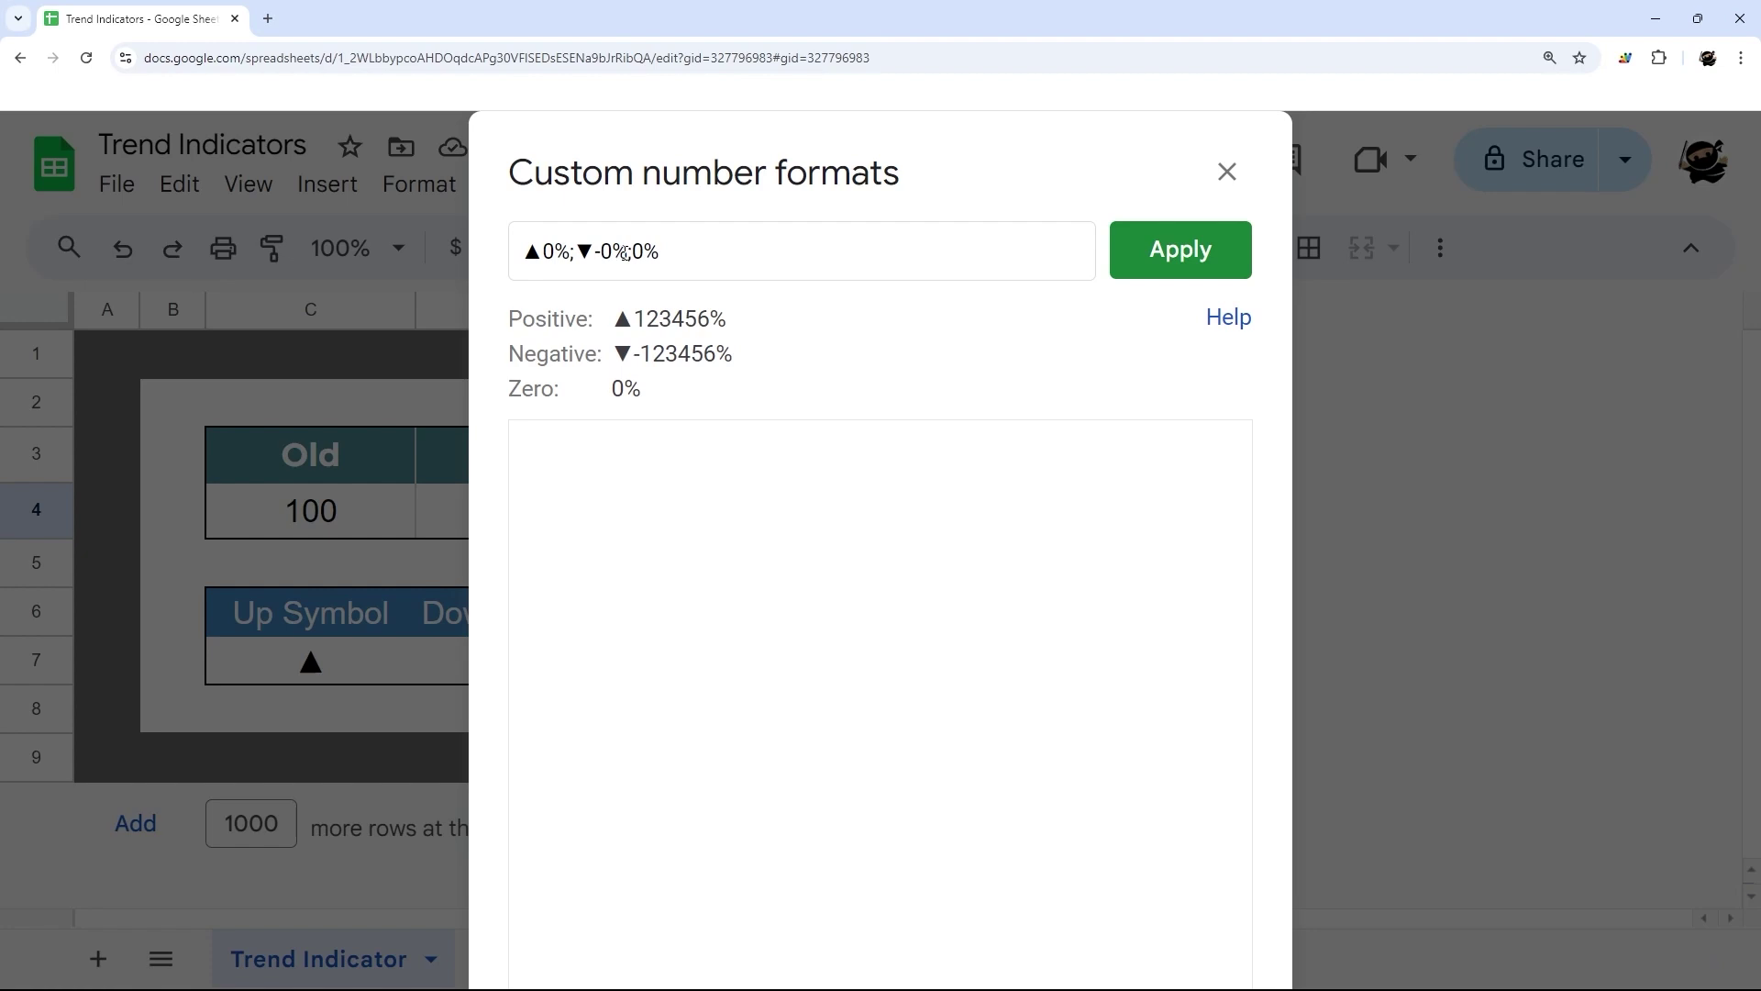
pyautogui.write('▼')
pyautogui.press('BackSpace')
# Add [Green] before ▲ and [Red] before ▼, then apply [Green]▲0%;[Red]▼-0%;0% to E4
pyautogui.write('[]')
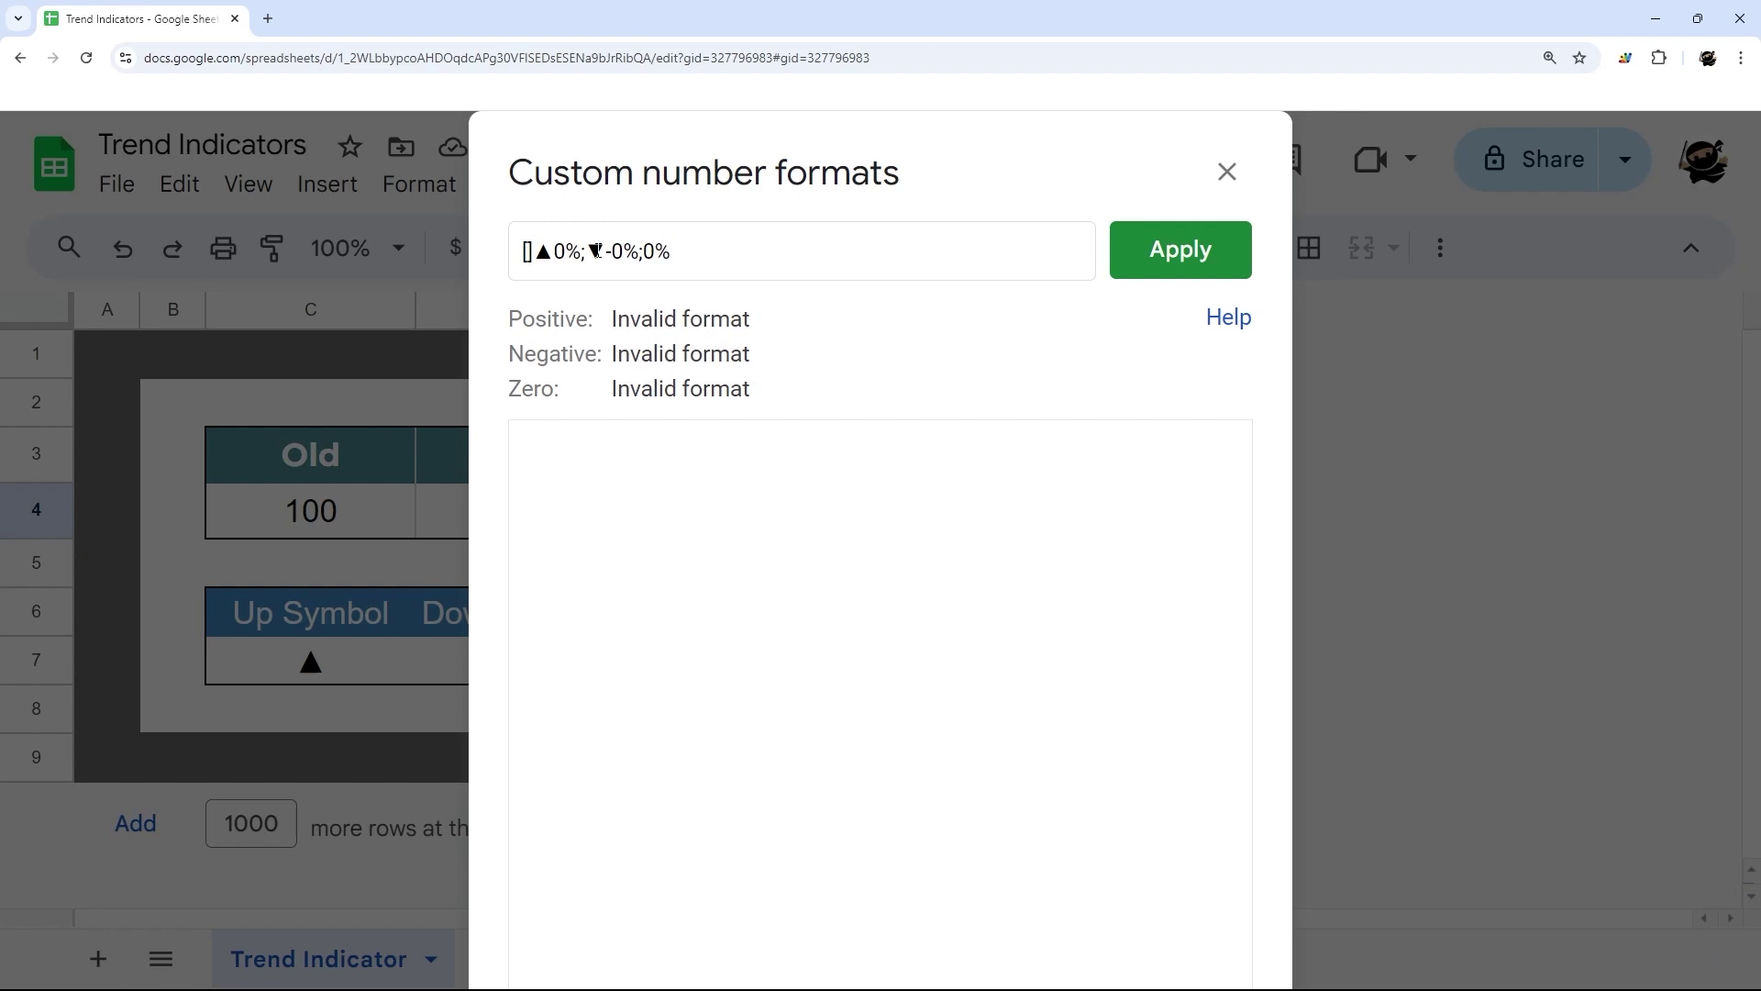
pyautogui.write('Green')
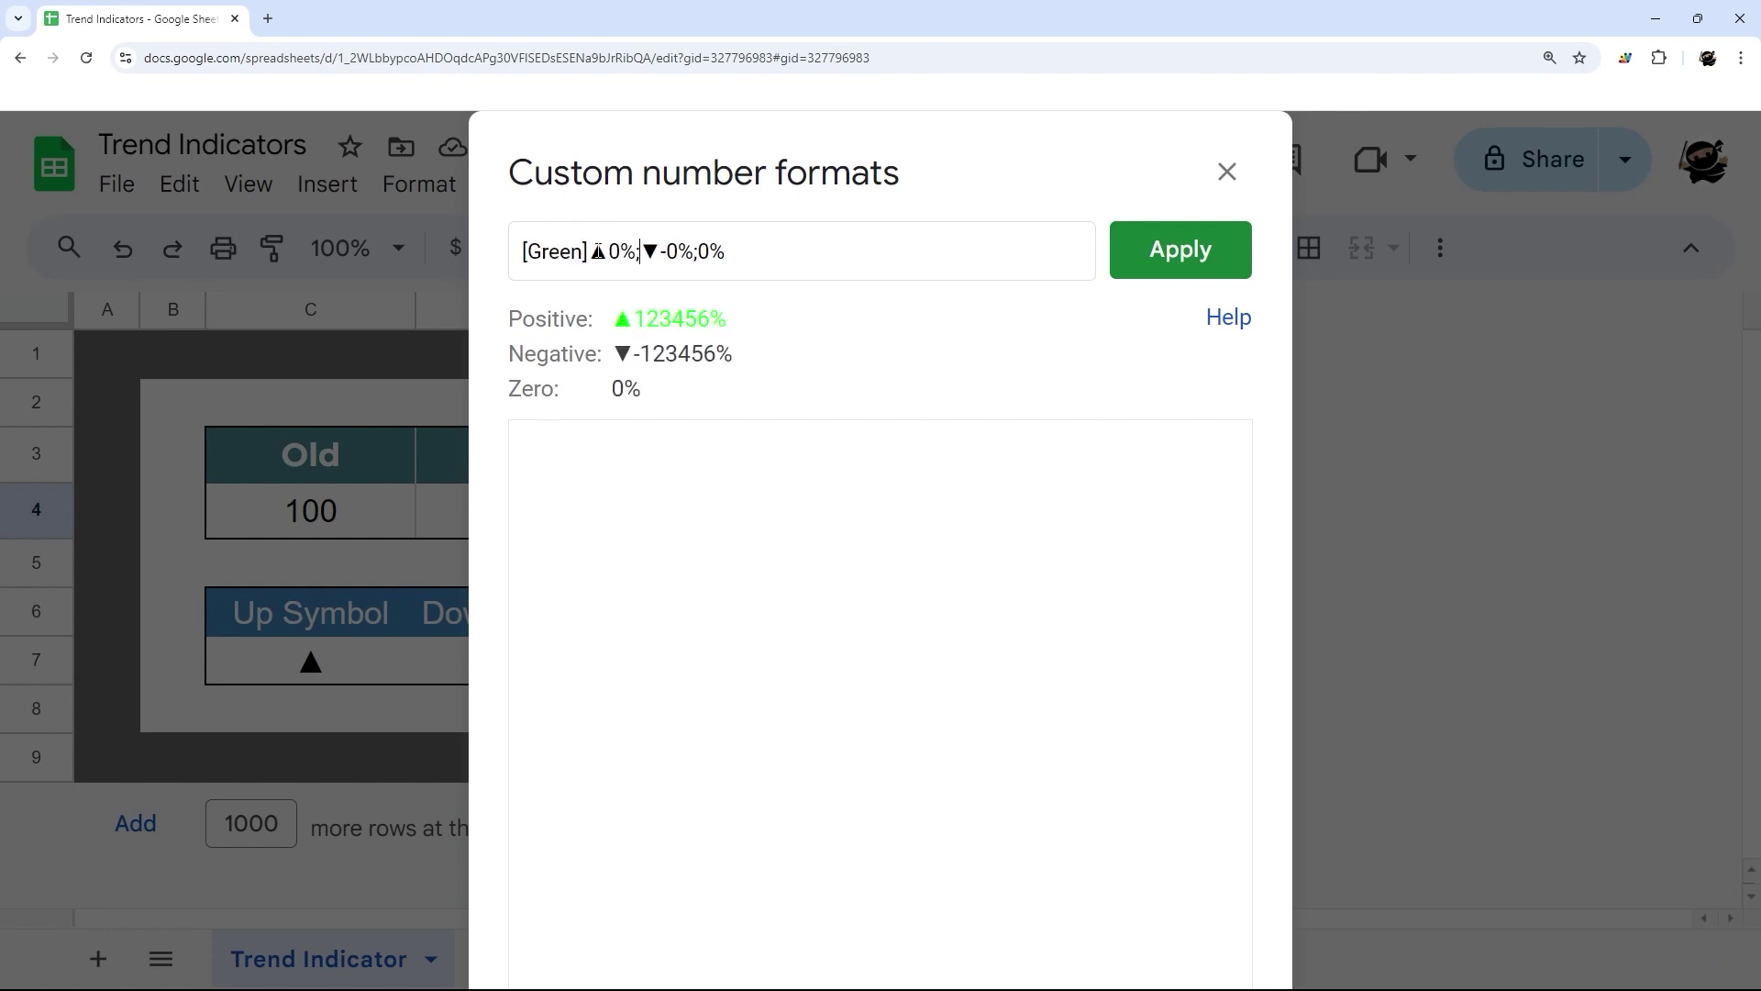
pyautogui.write('[]')
pyautogui.press('Left')
pyautogui.write('Red')
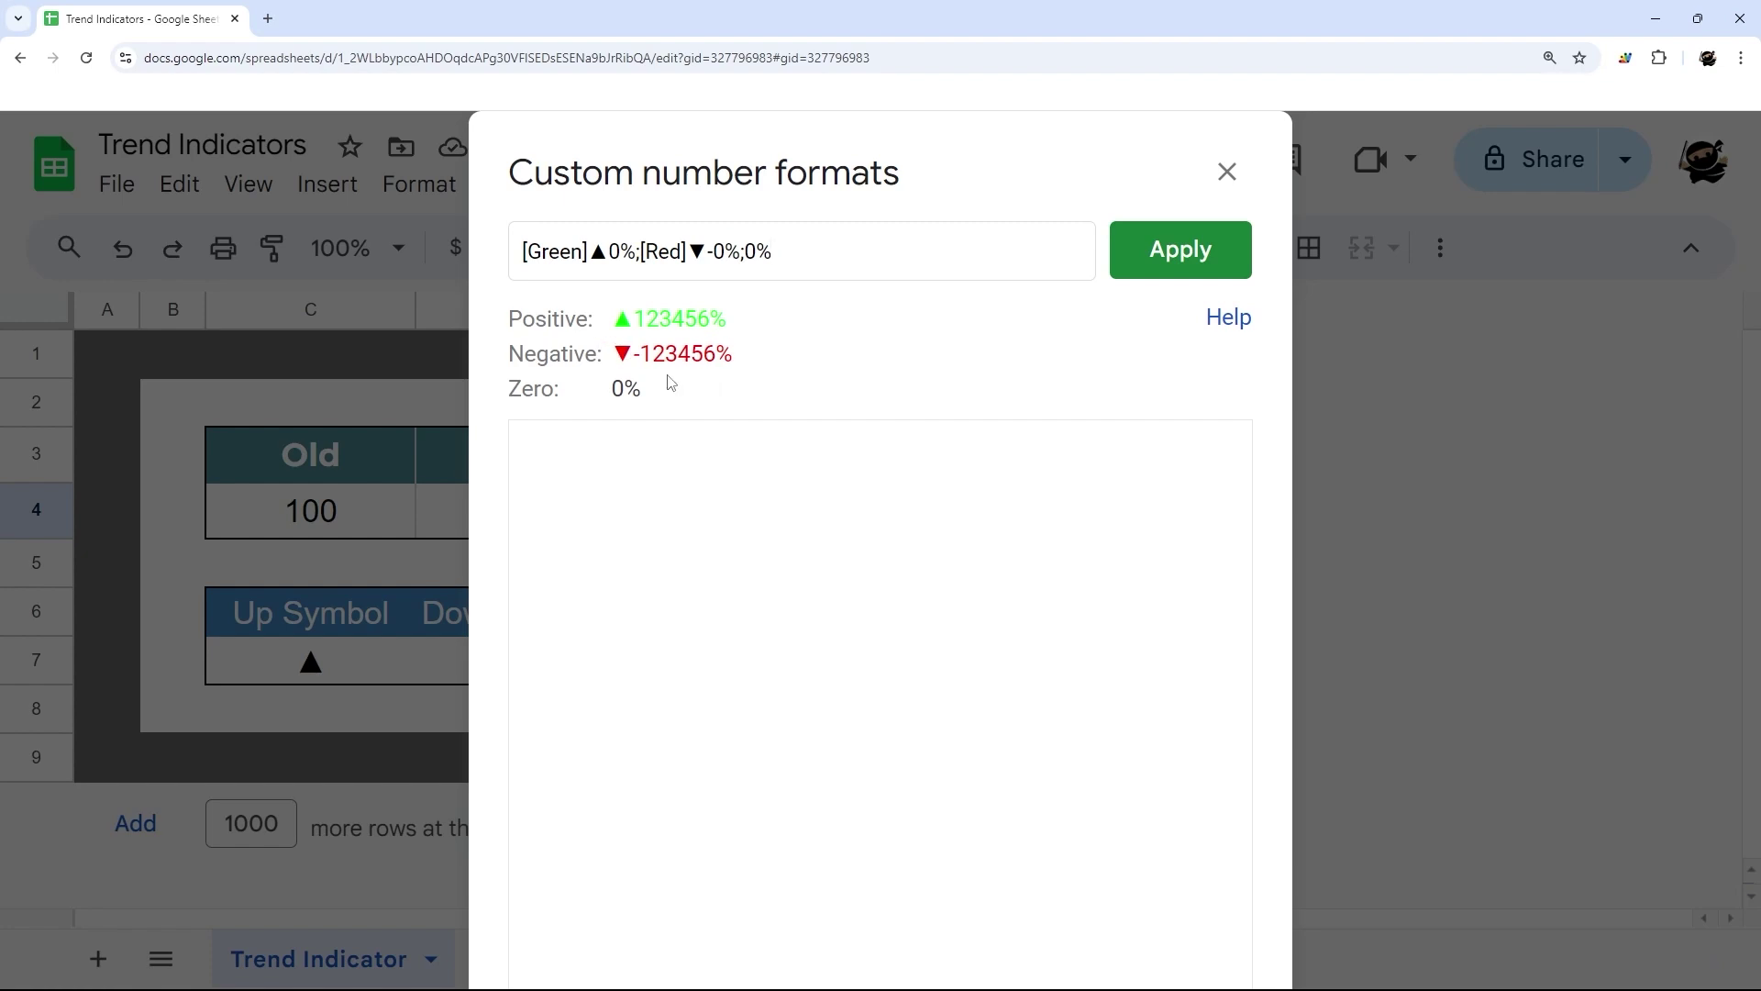
pyautogui.click(1174, 253)
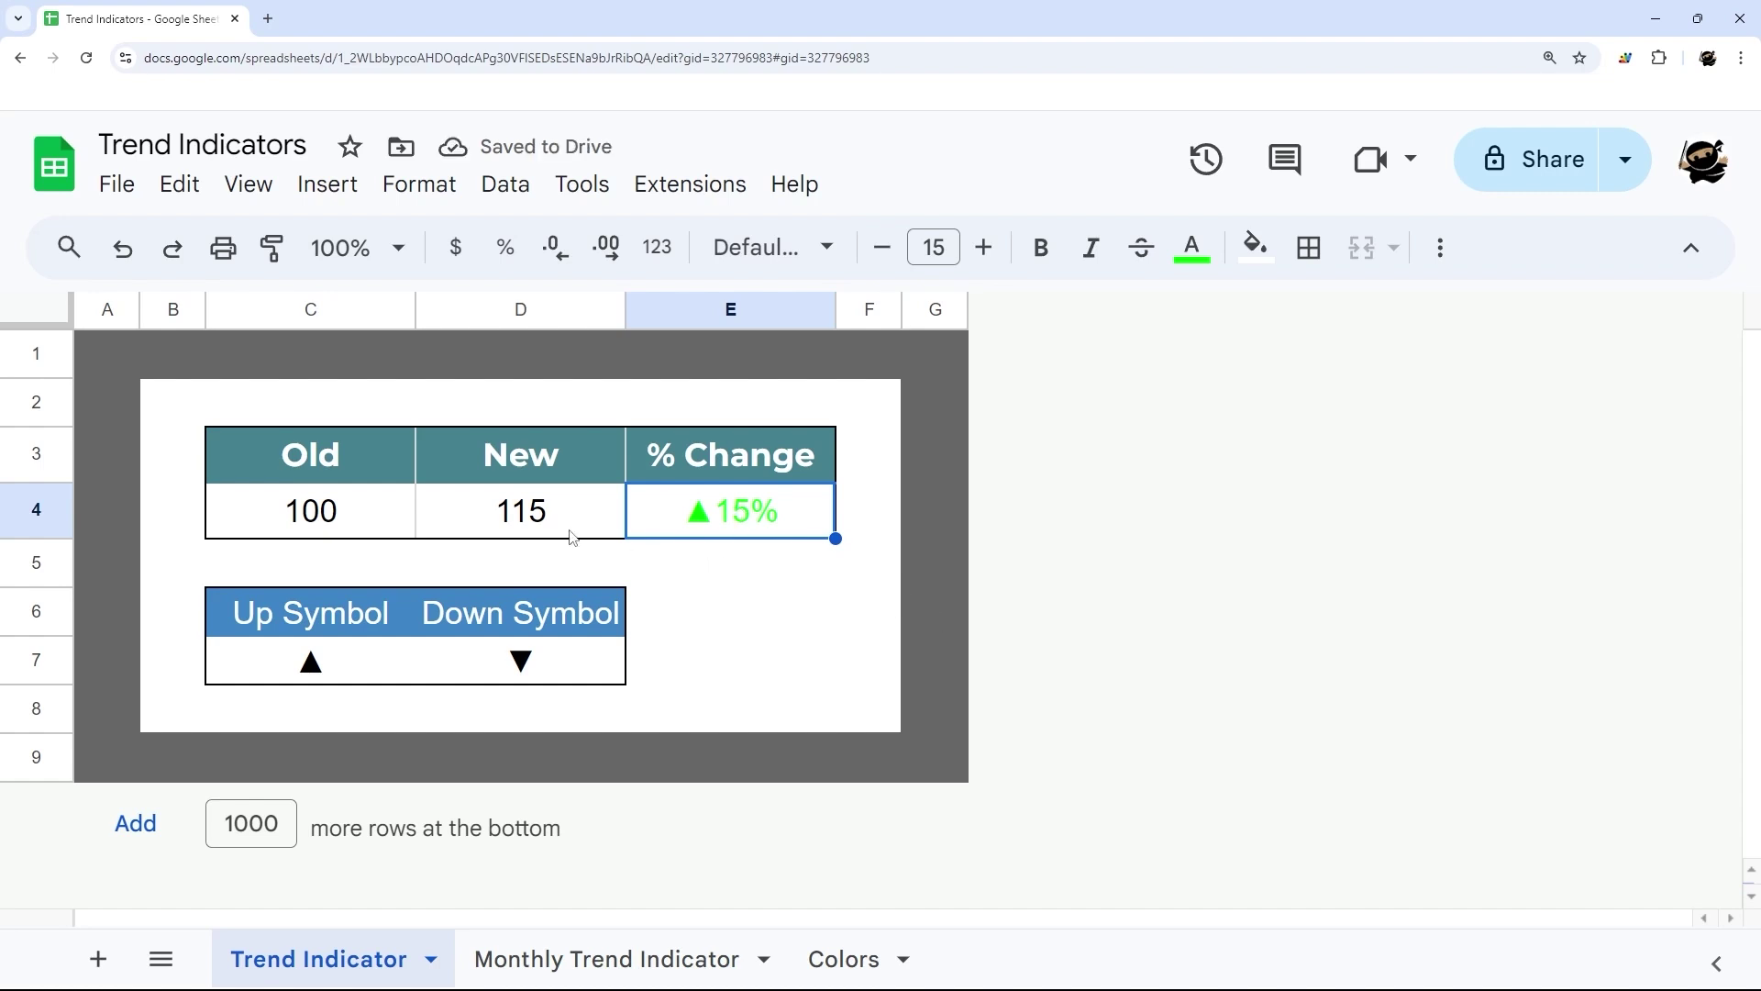
# Test E4's trend format by setting D4 to 95, 100 and 110, checking ▼-5%, 0% and ▲10%
pyautogui.click(537, 522)
pyautogui.write('95')
pyautogui.press('Return')
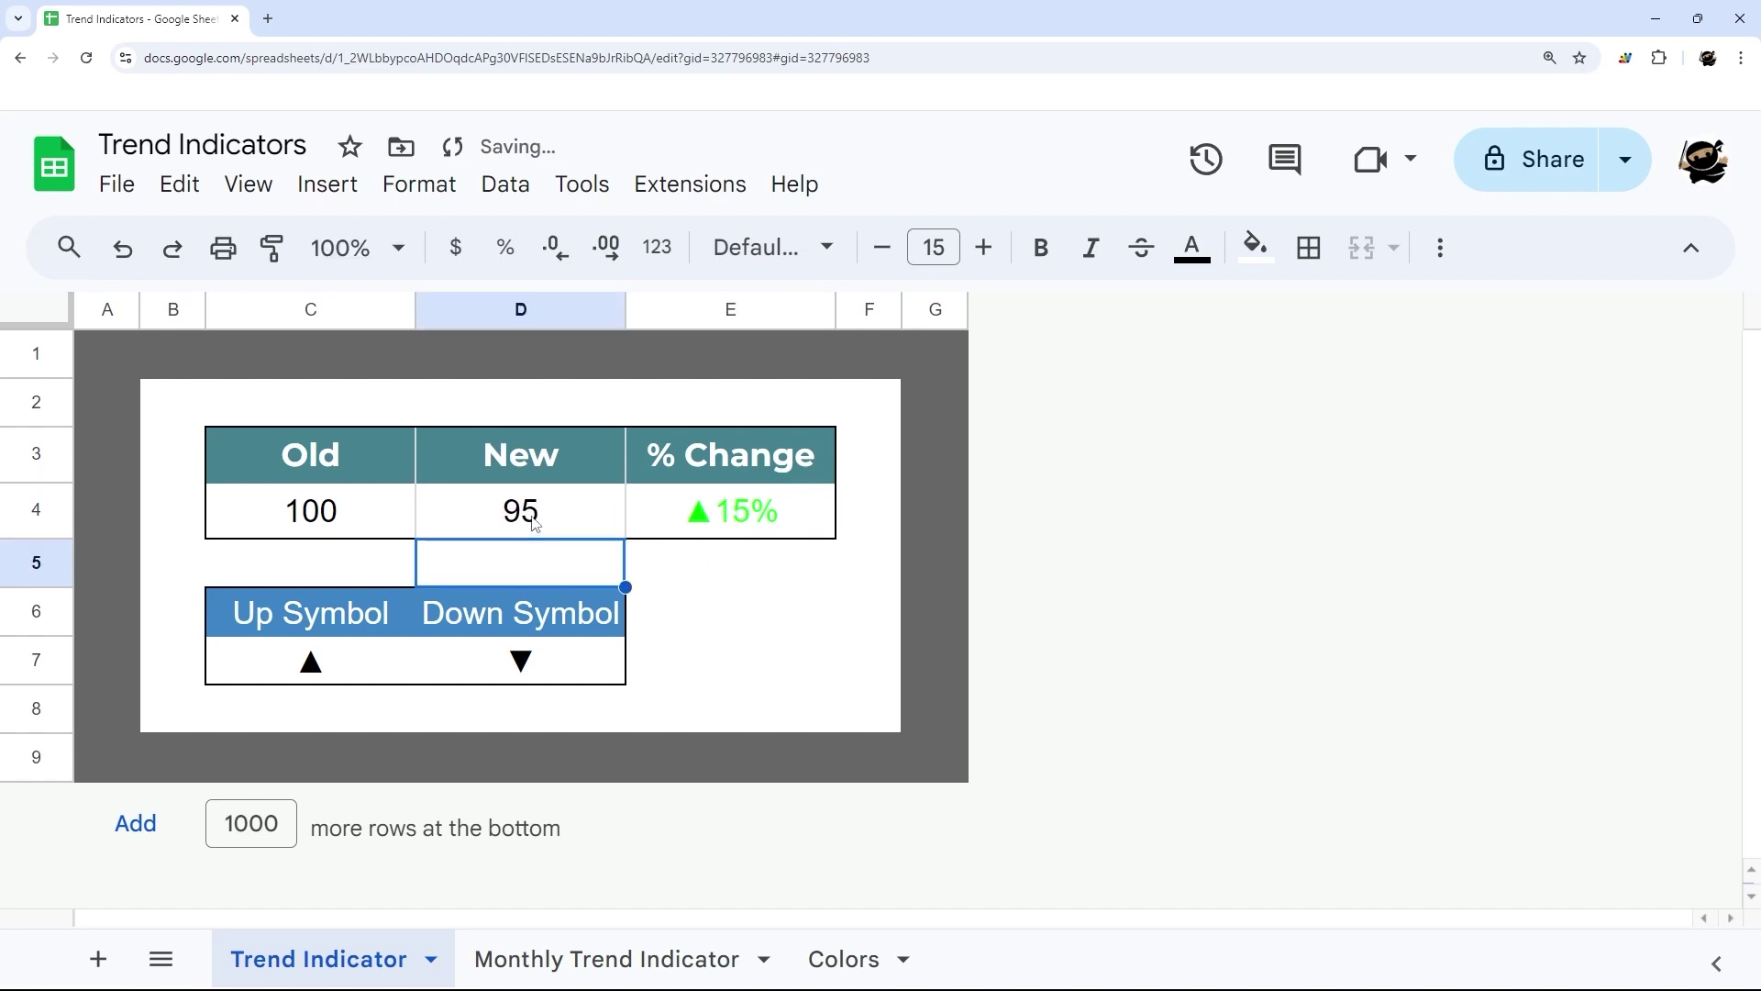
pyautogui.click(747, 530)
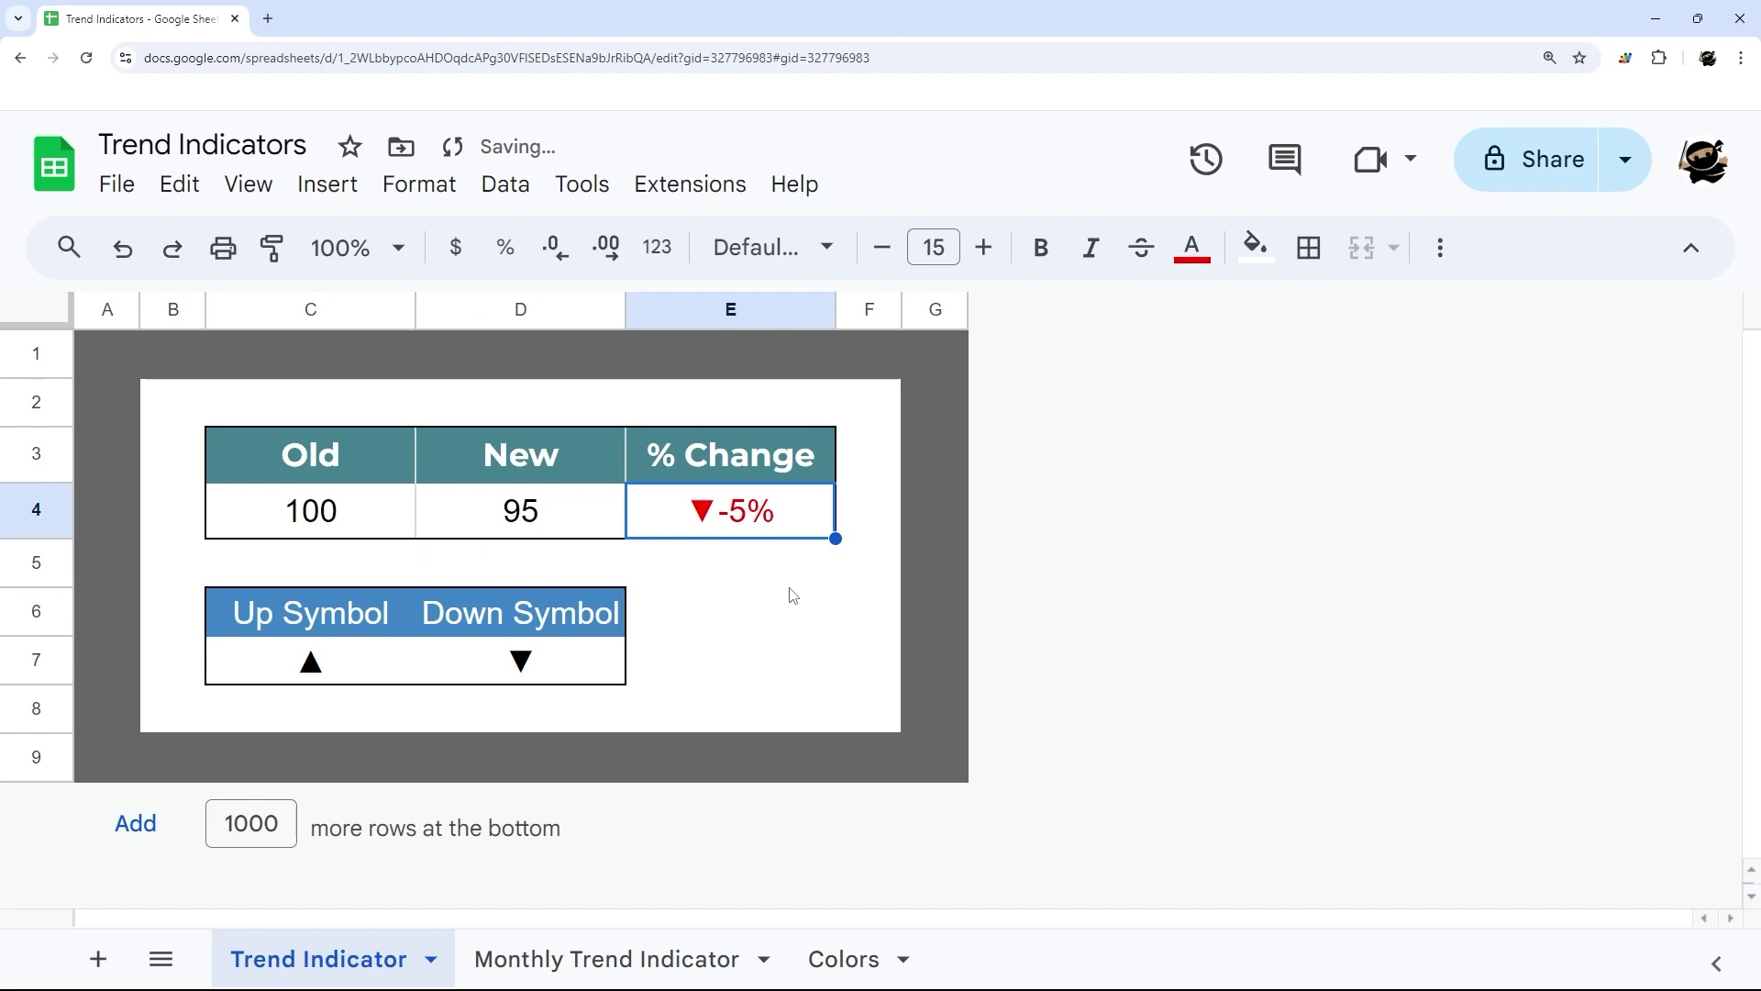
pyautogui.click(528, 512)
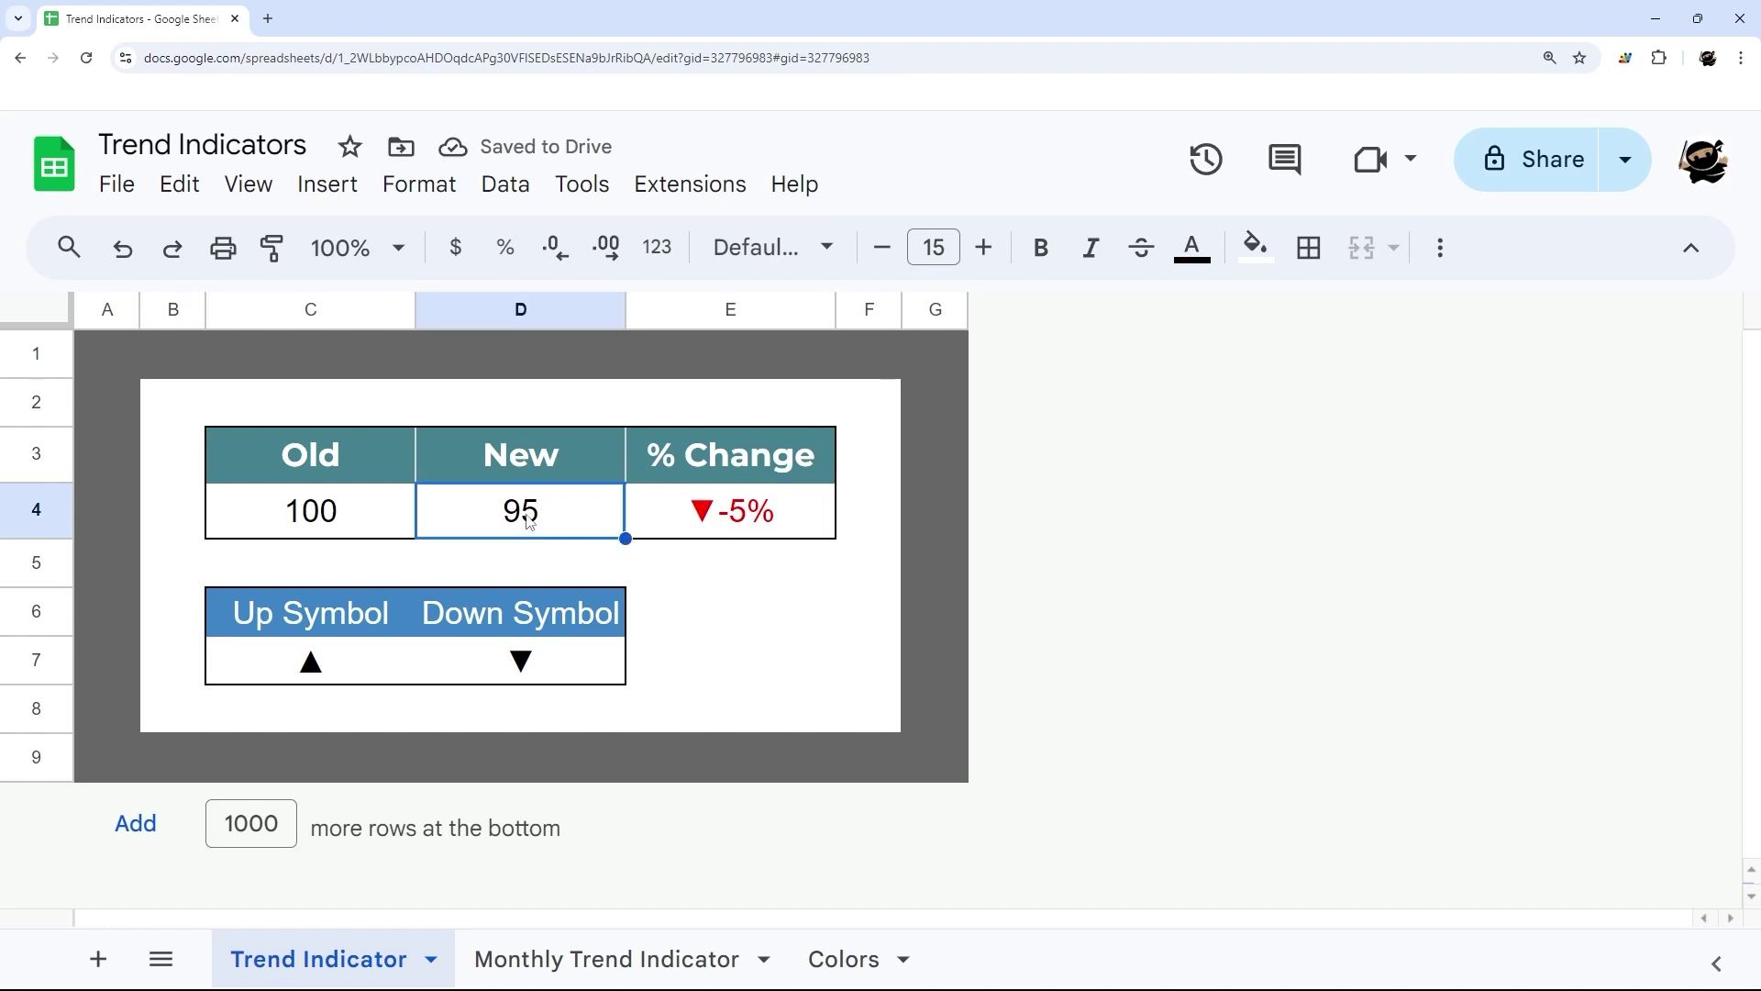
pyautogui.write('100')
pyautogui.press('Return')
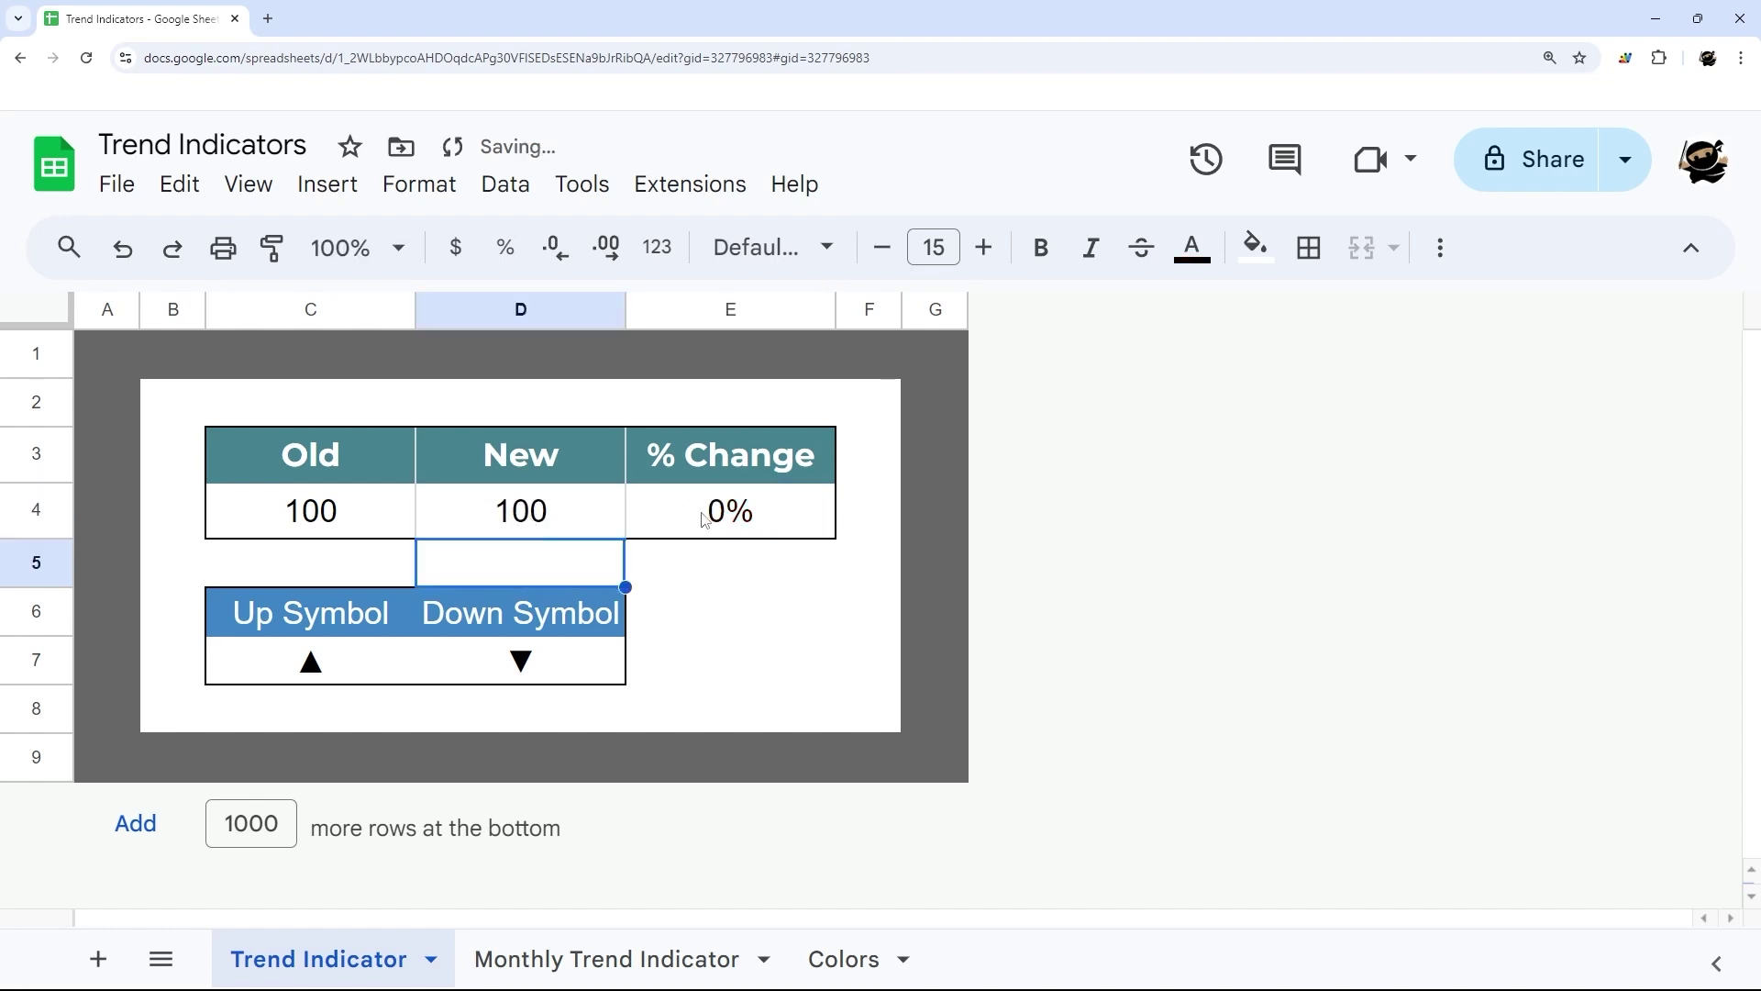
pyautogui.click(730, 518)
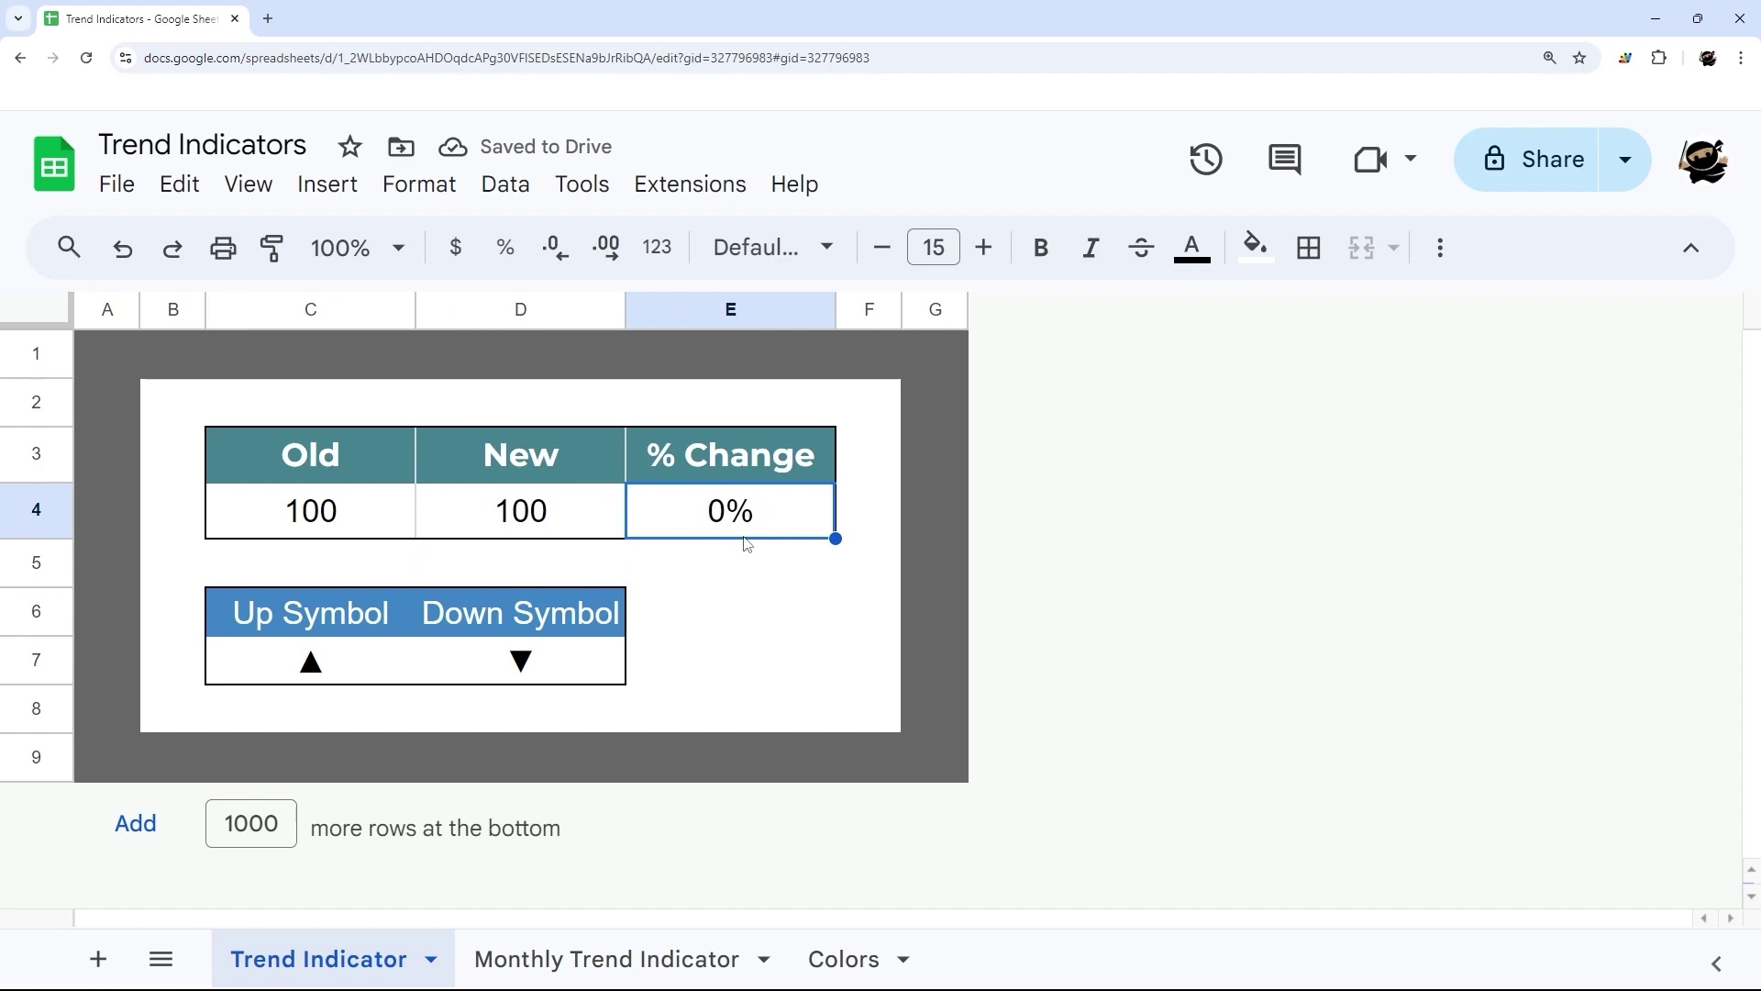
pyautogui.click(553, 520)
pyautogui.write('110')
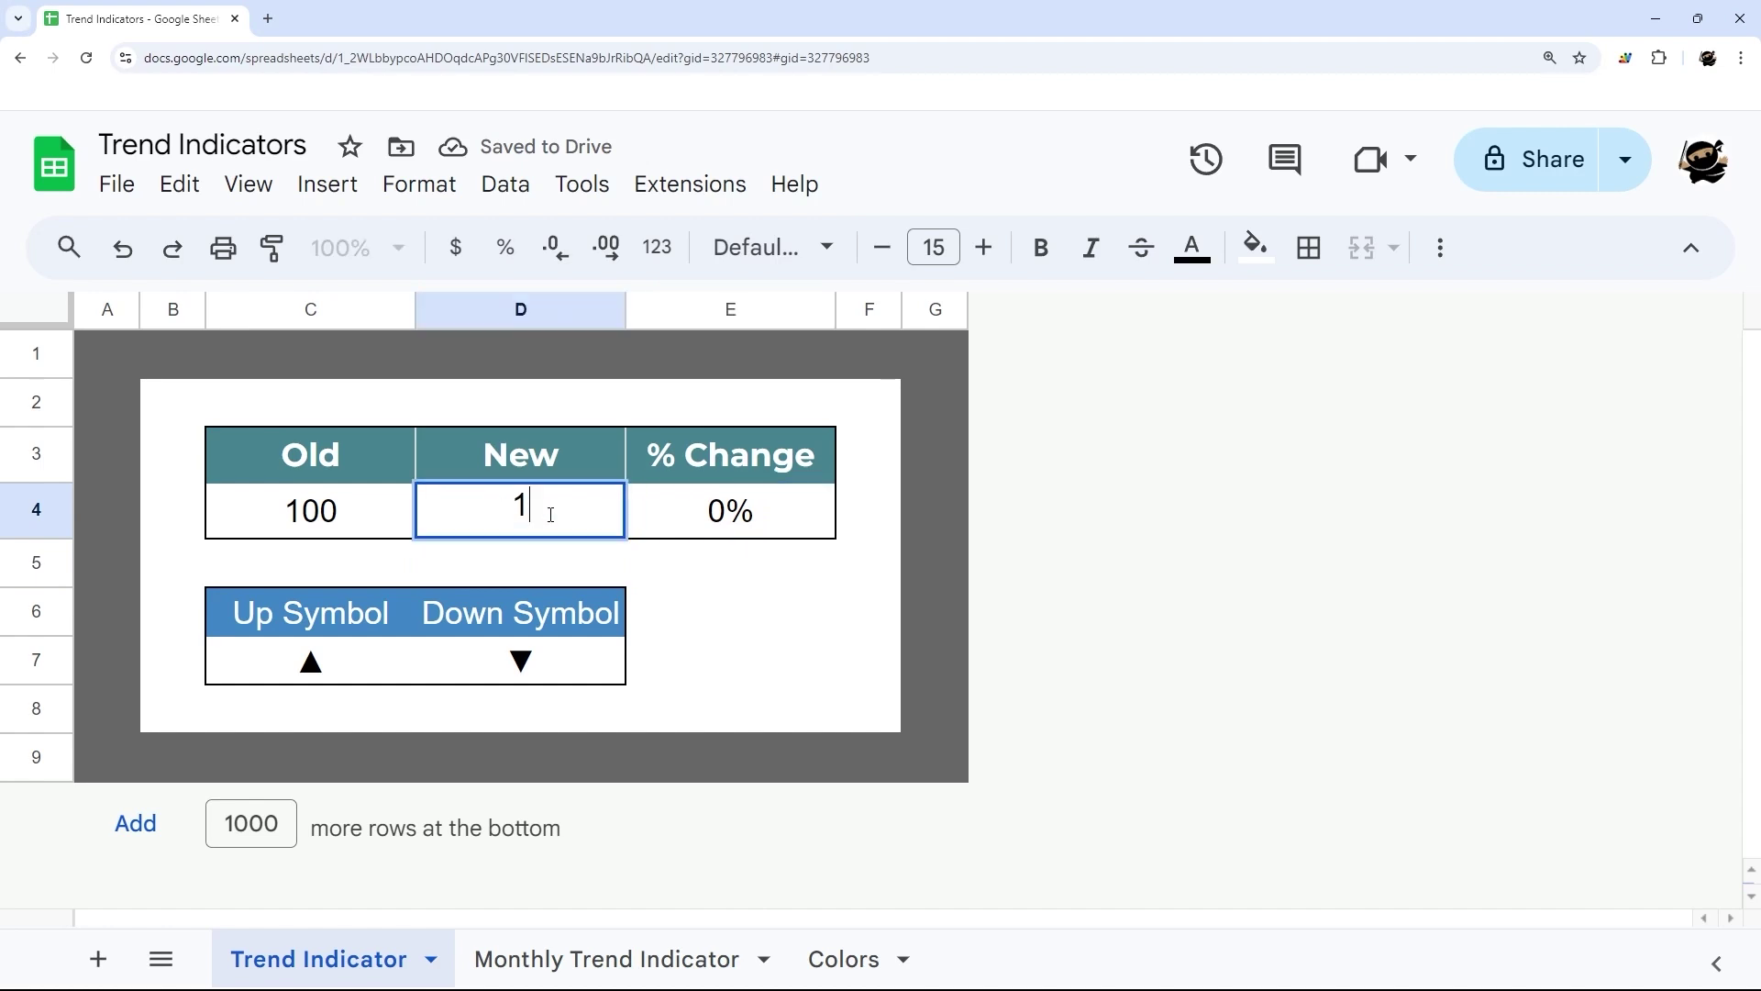
pyautogui.press('Return')
pyautogui.click(762, 526)
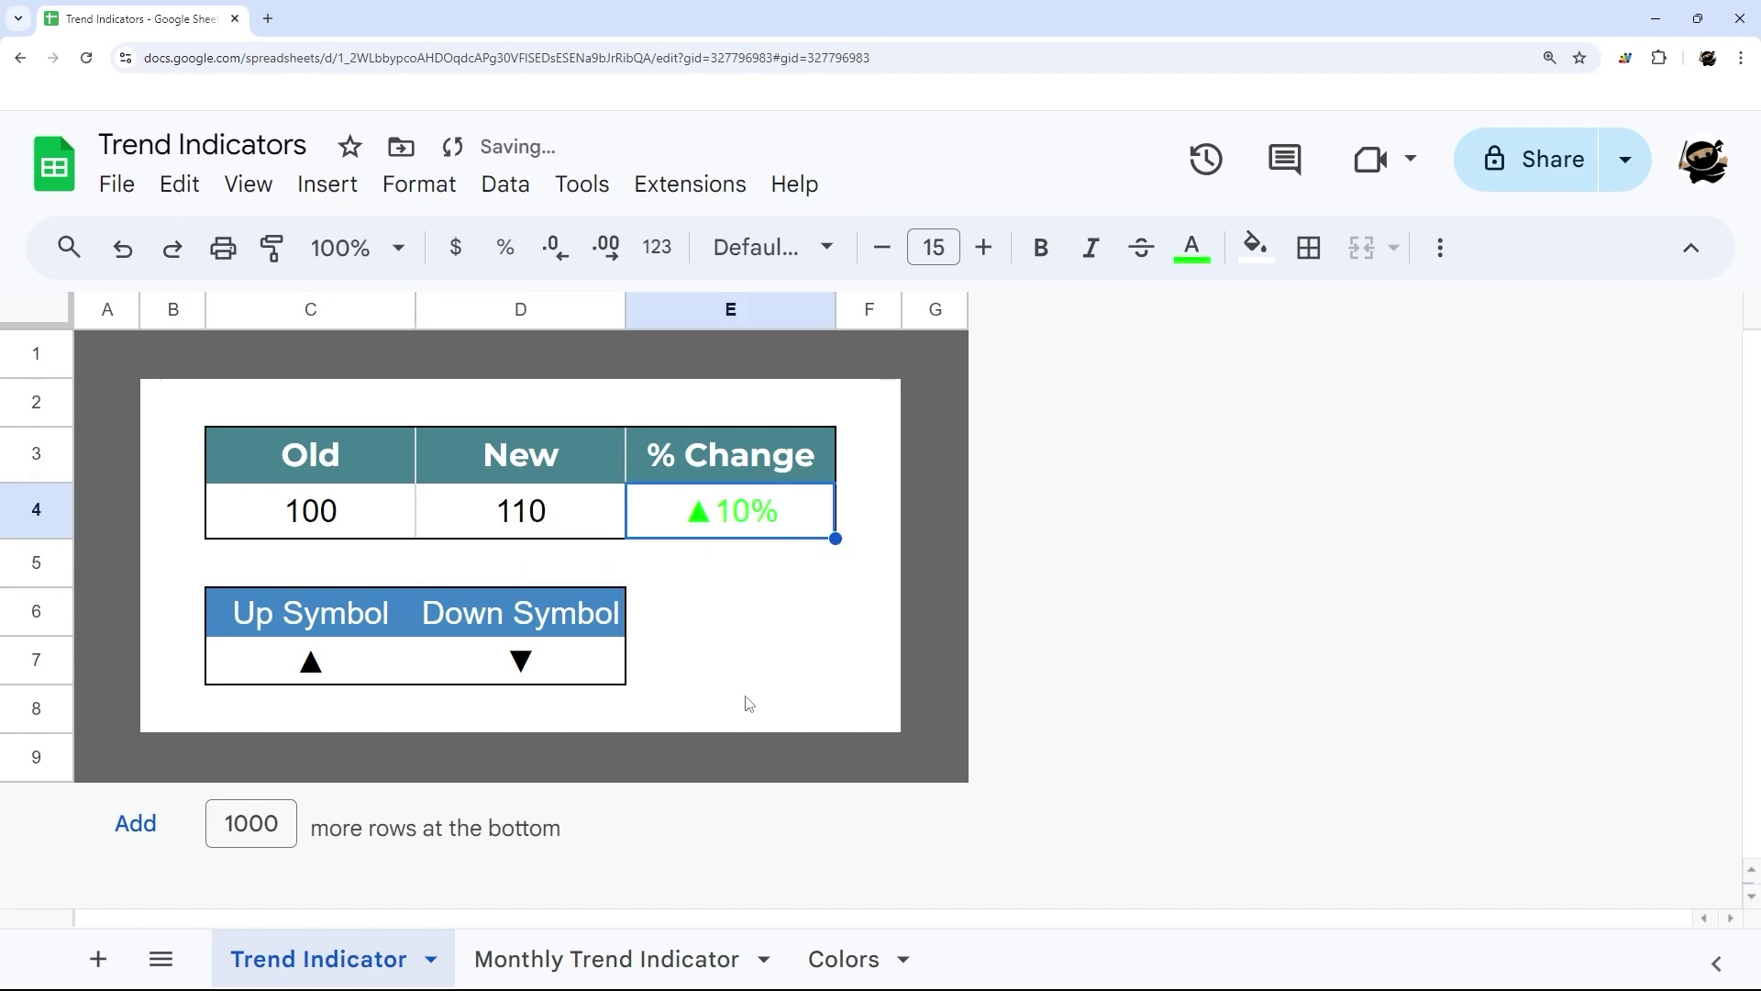
pyautogui.click(621, 960)
pyautogui.scroll(-2, 653, 578)
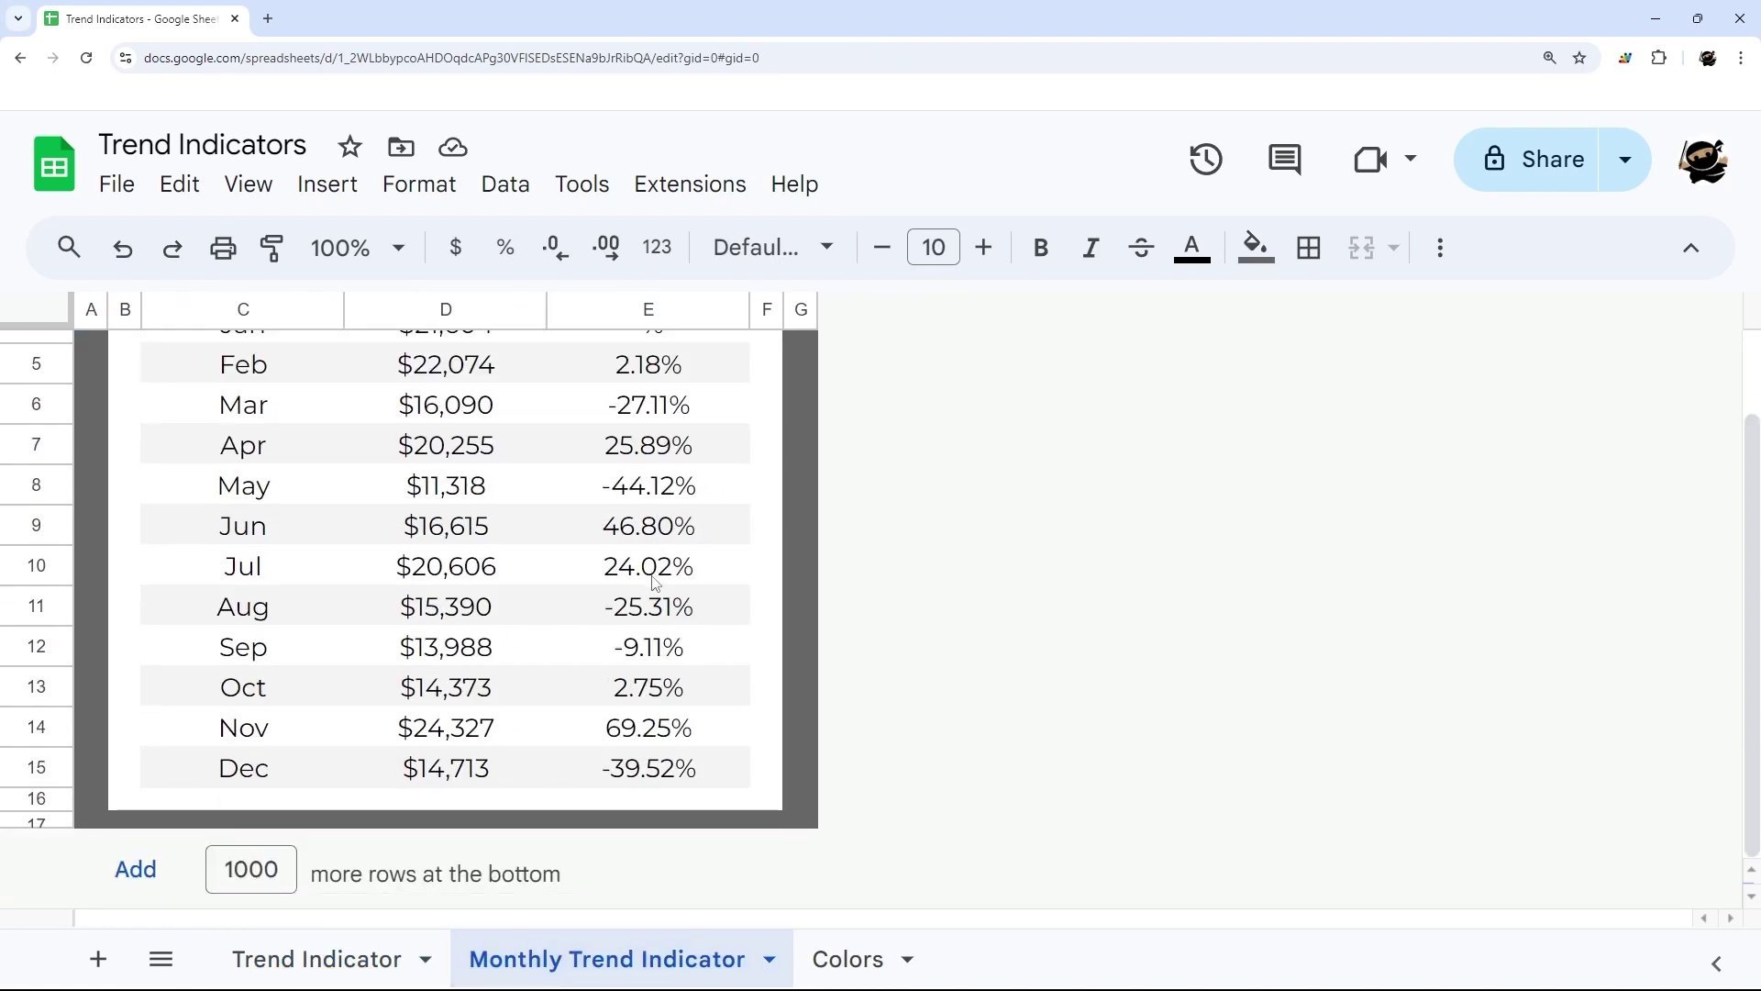
pyautogui.scroll(2, 658, 596)
pyautogui.scroll(-2, 740, 606)
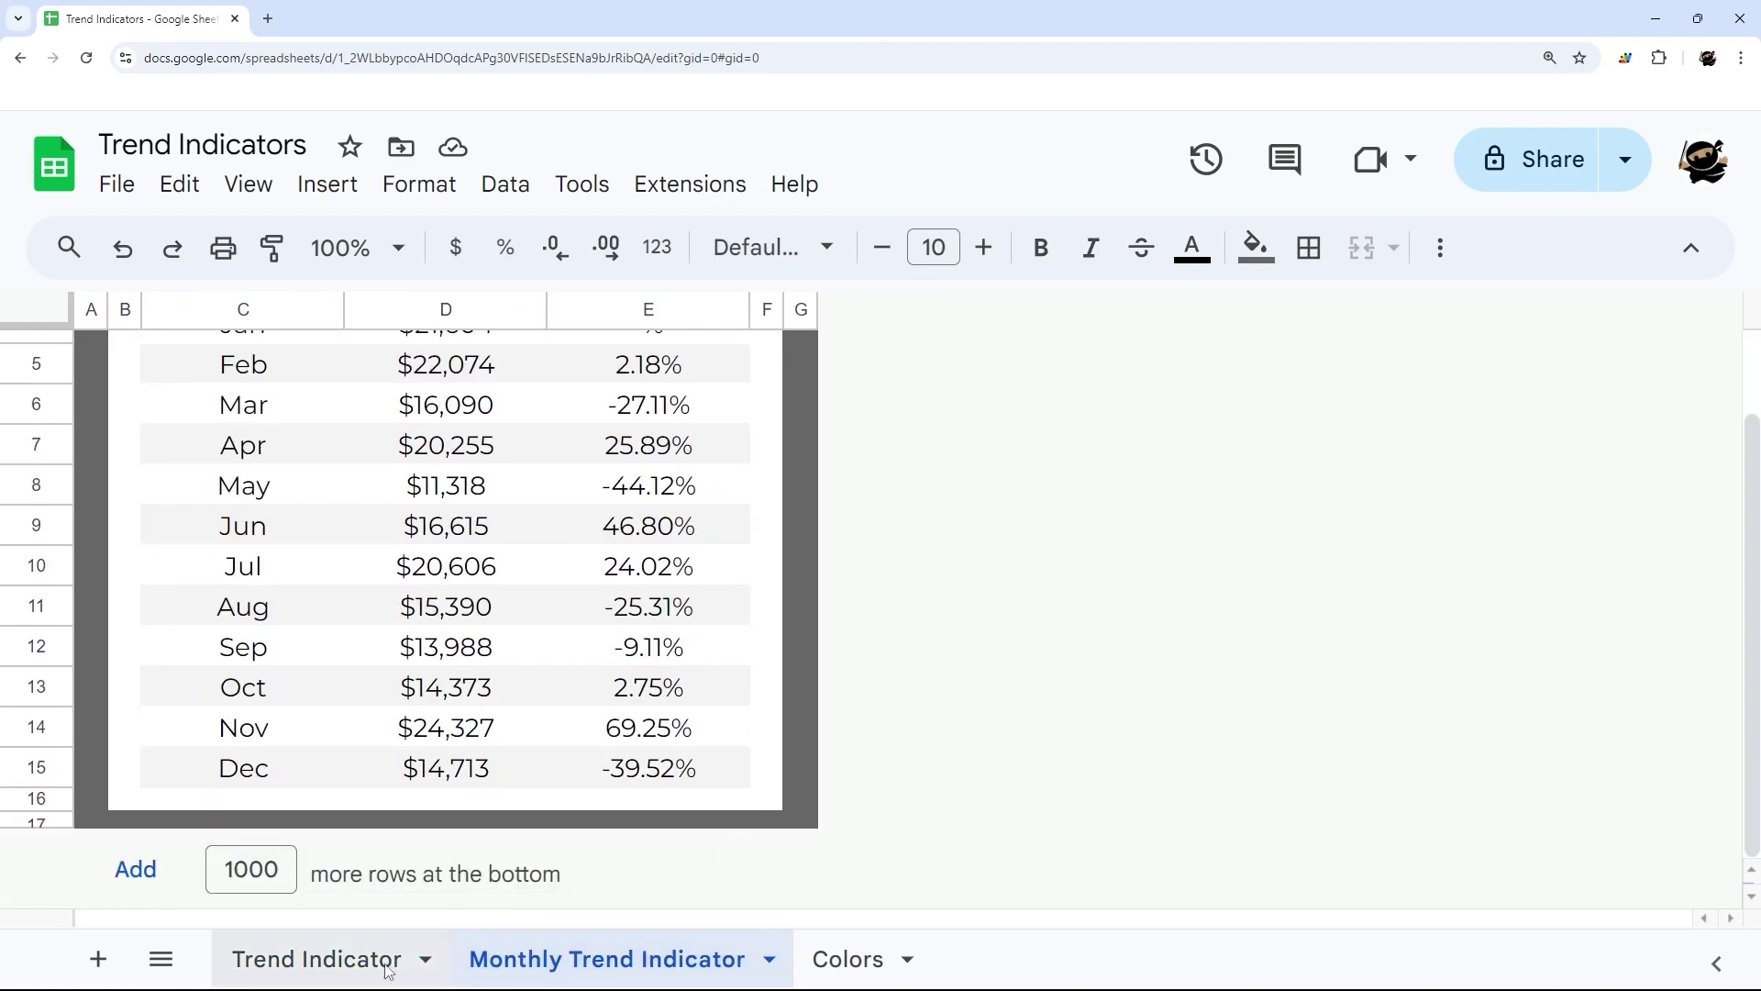
pyautogui.click(321, 958)
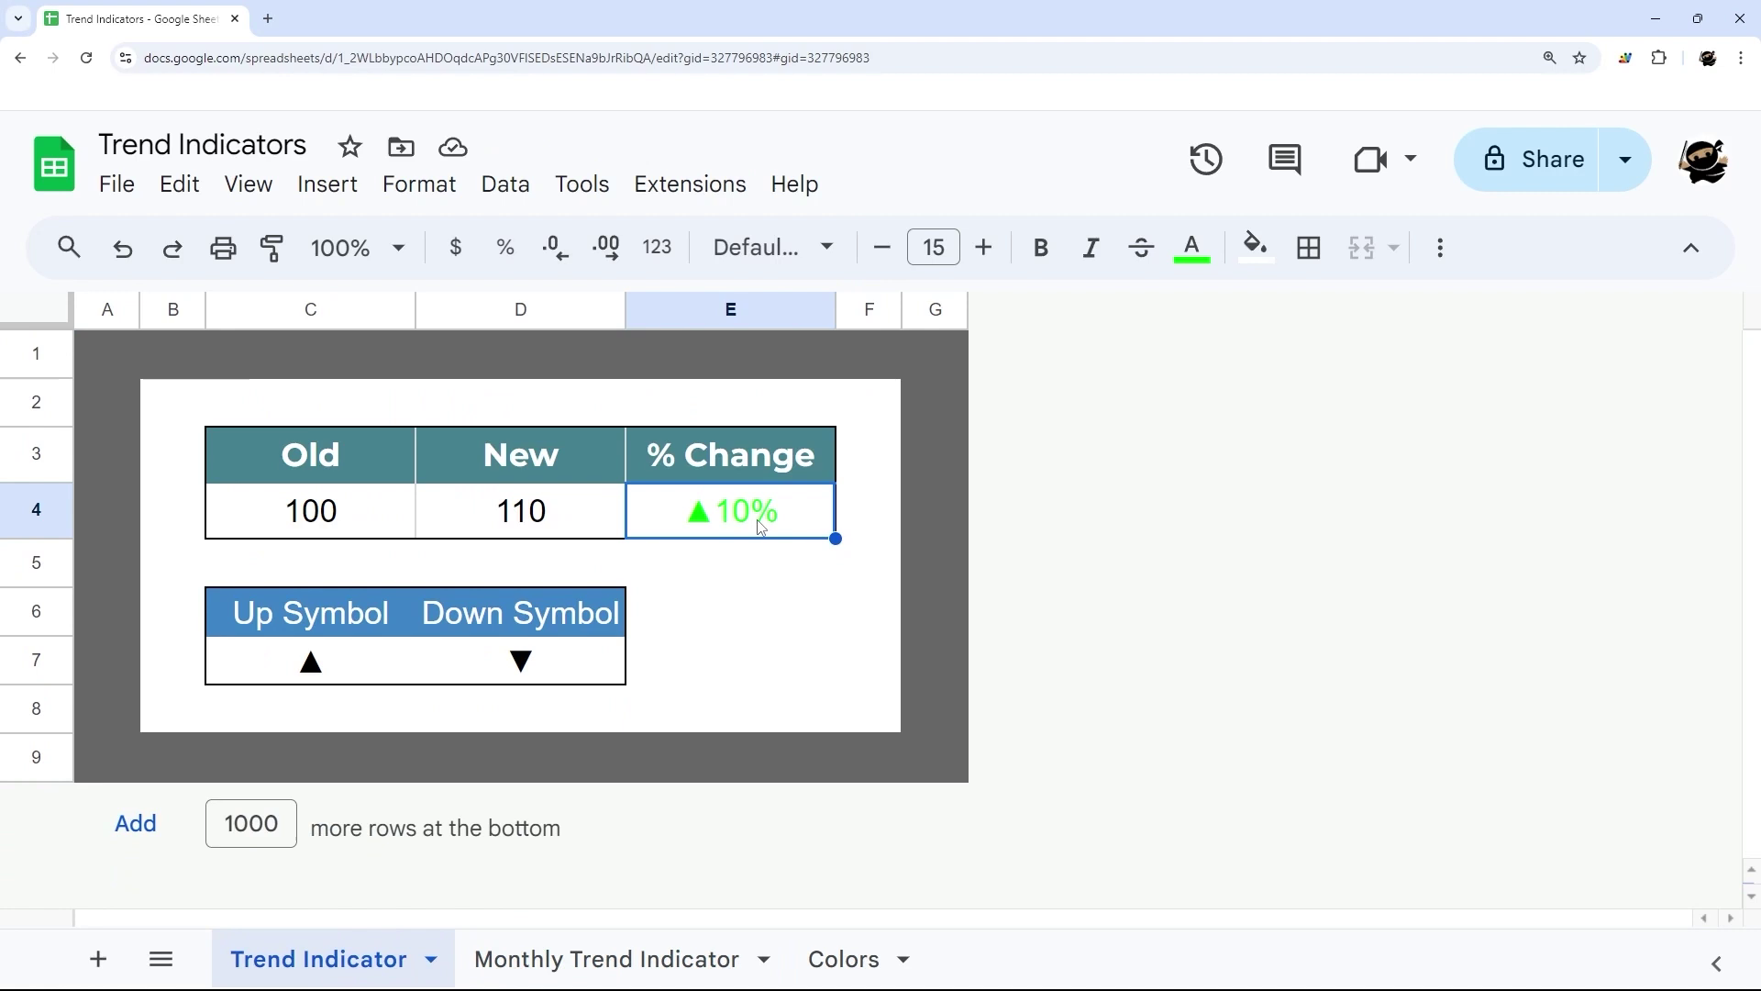
pyautogui.click(836, 960)
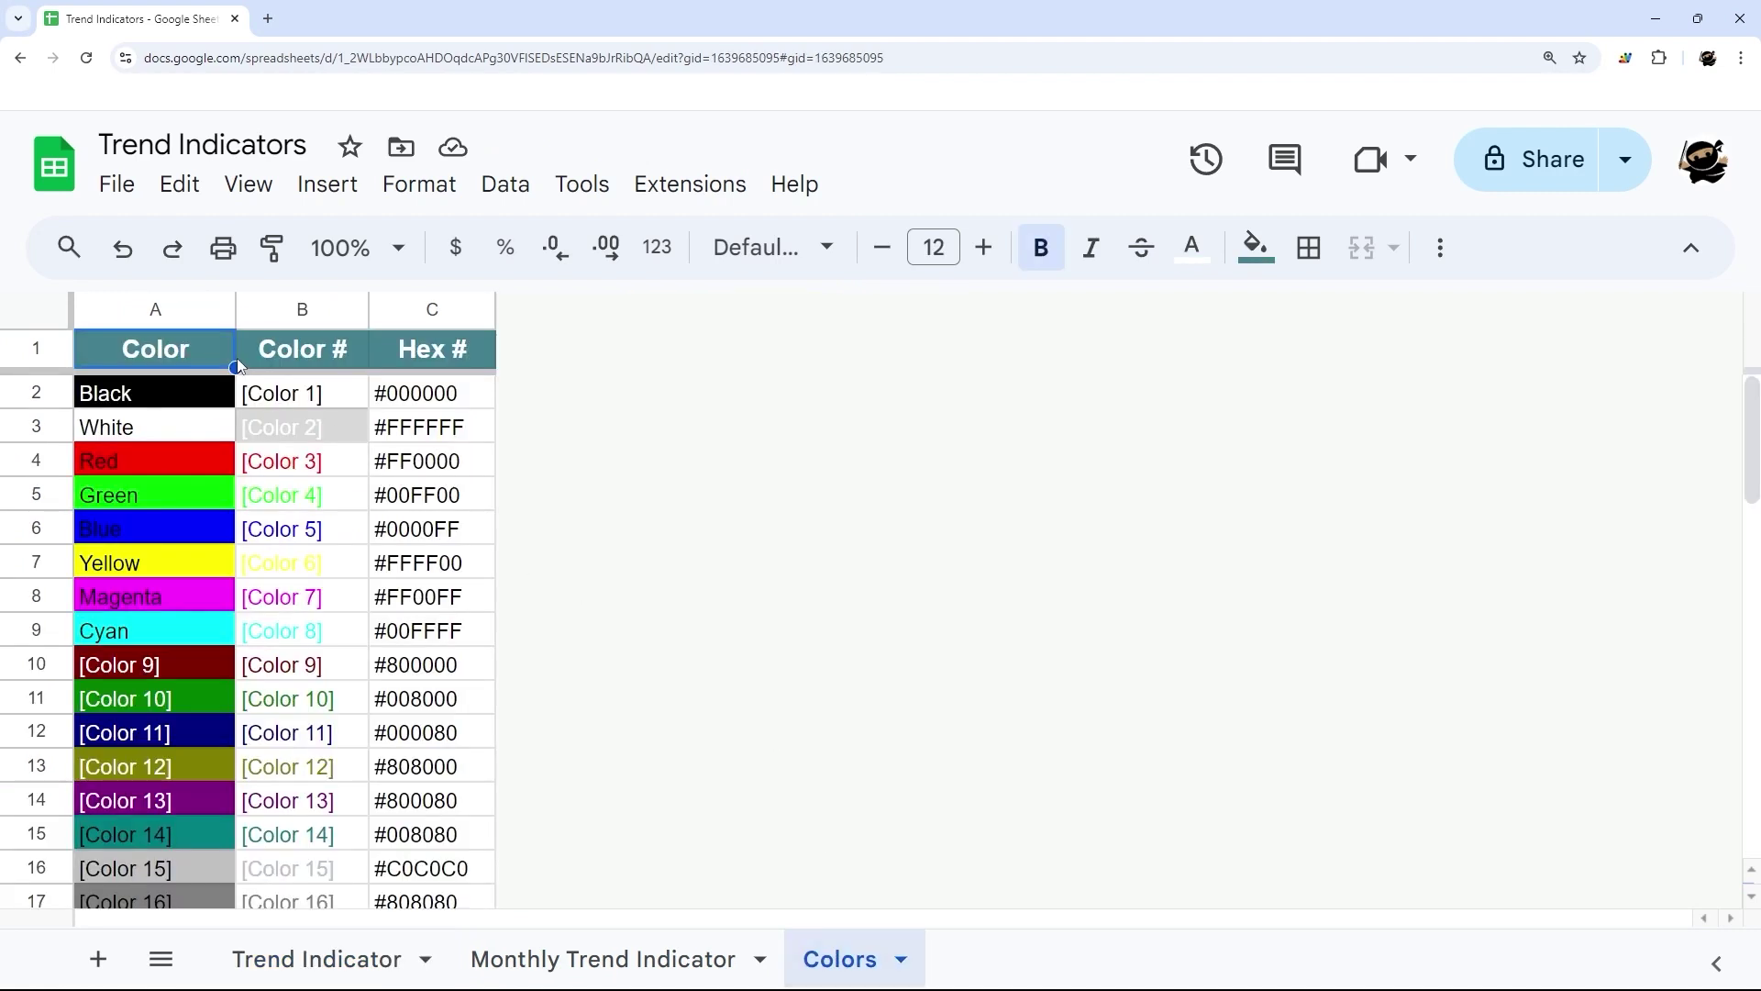
pyautogui.moveTo(195, 320); pyautogui.dragTo(484, 321)
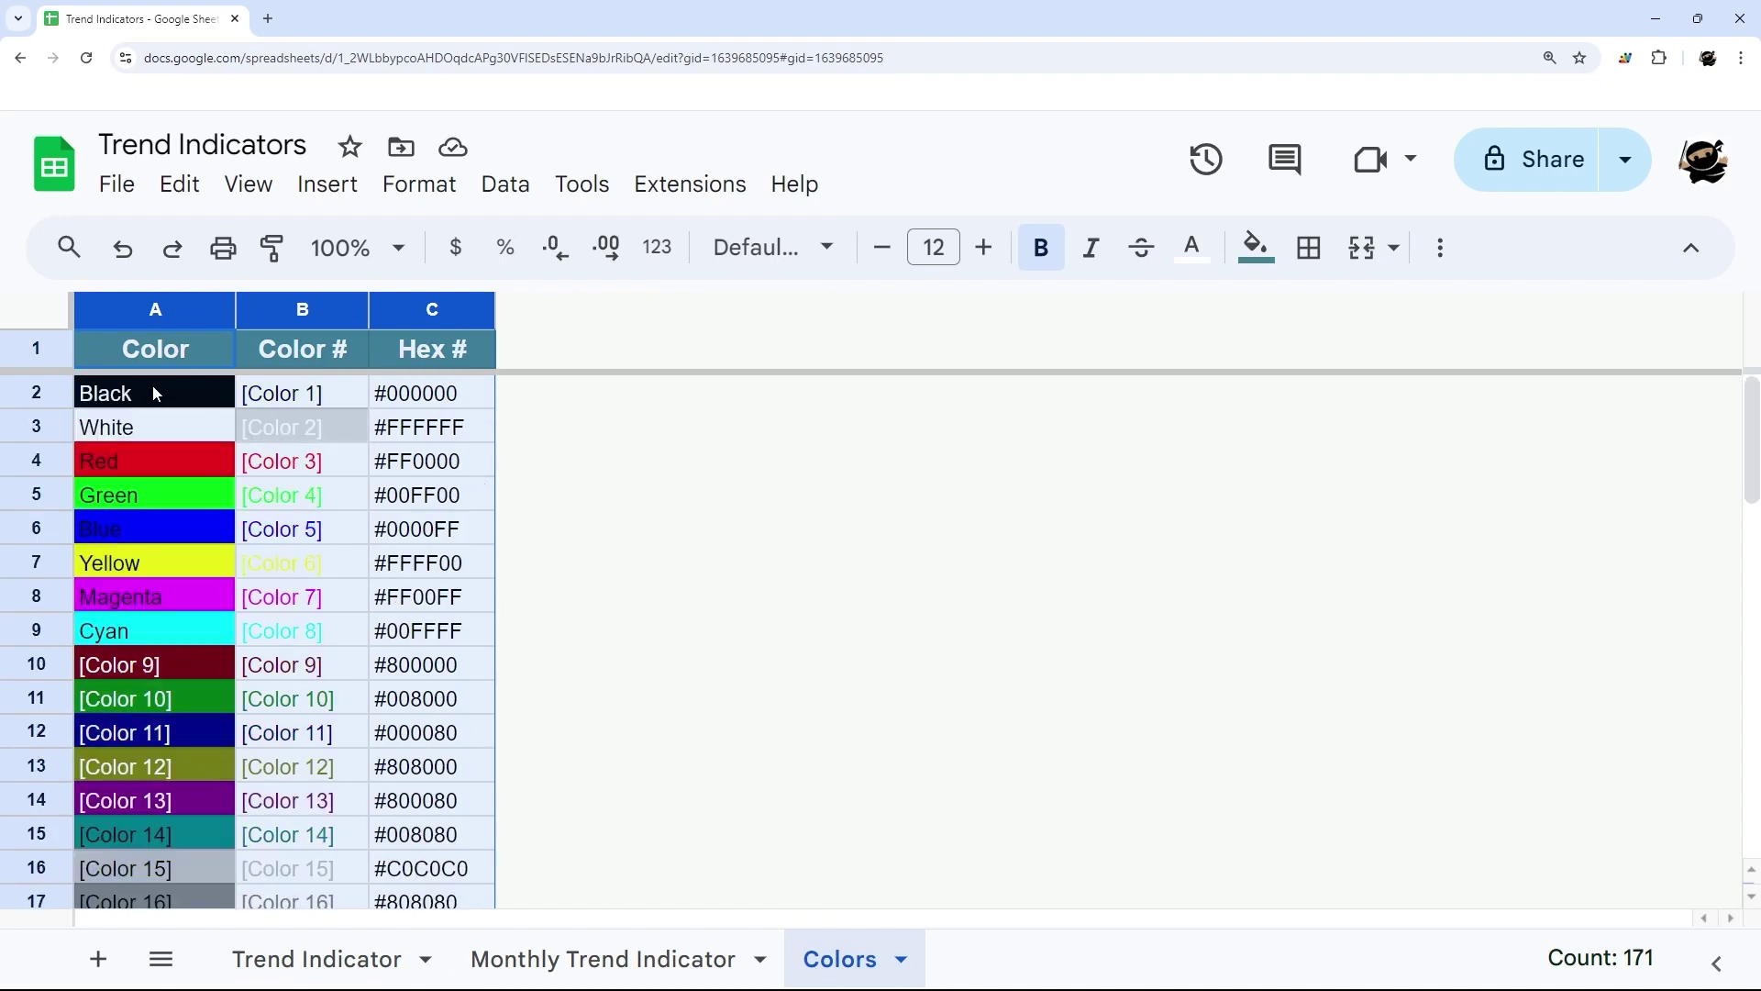
pyautogui.moveTo(153, 389); pyautogui.dragTo(178, 638)
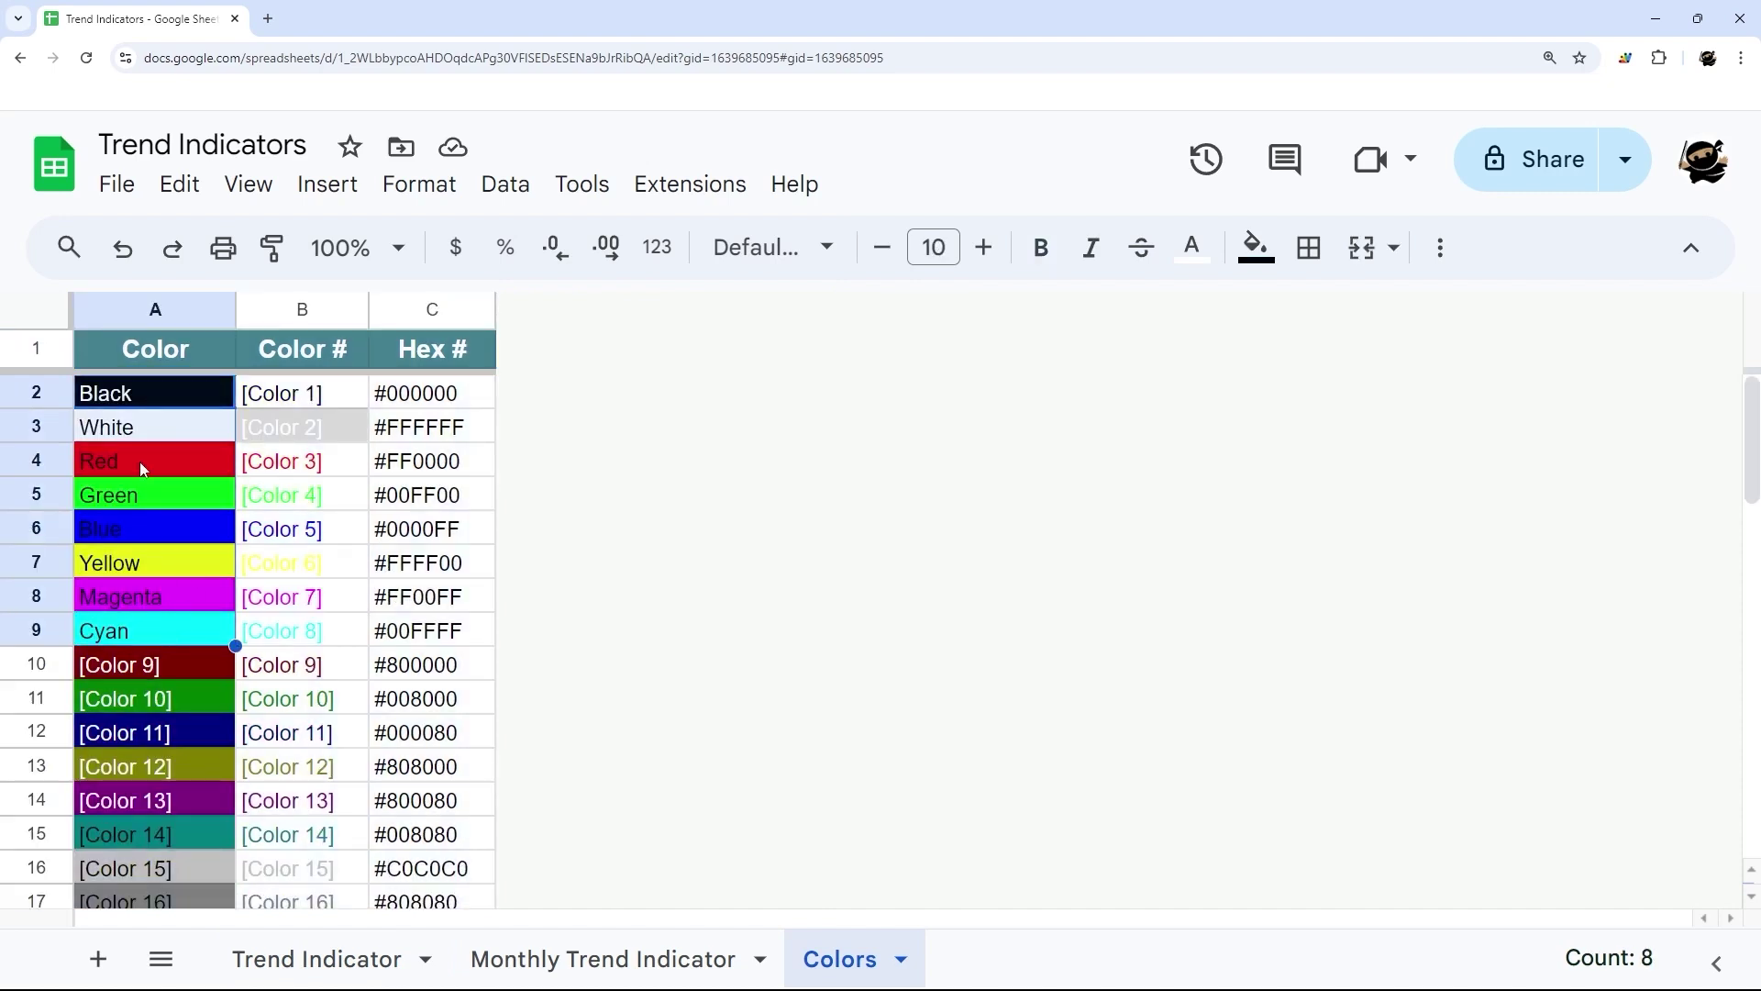
pyautogui.click(132, 498)
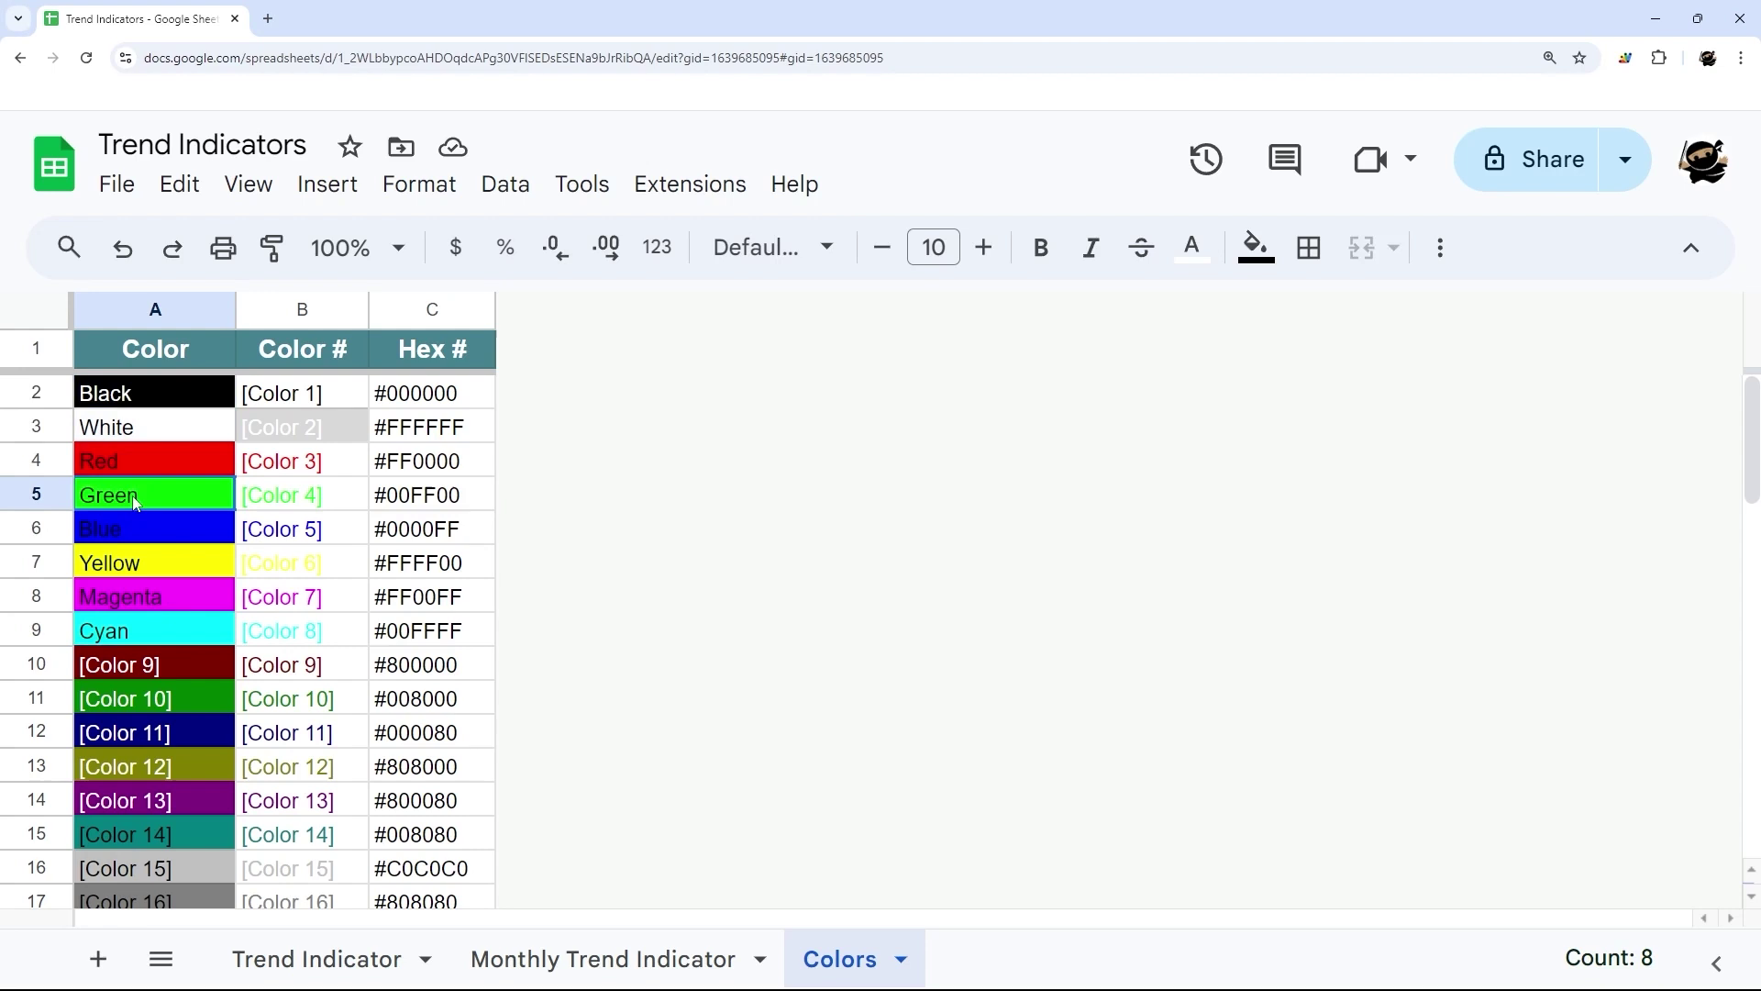
pyautogui.click(114, 454)
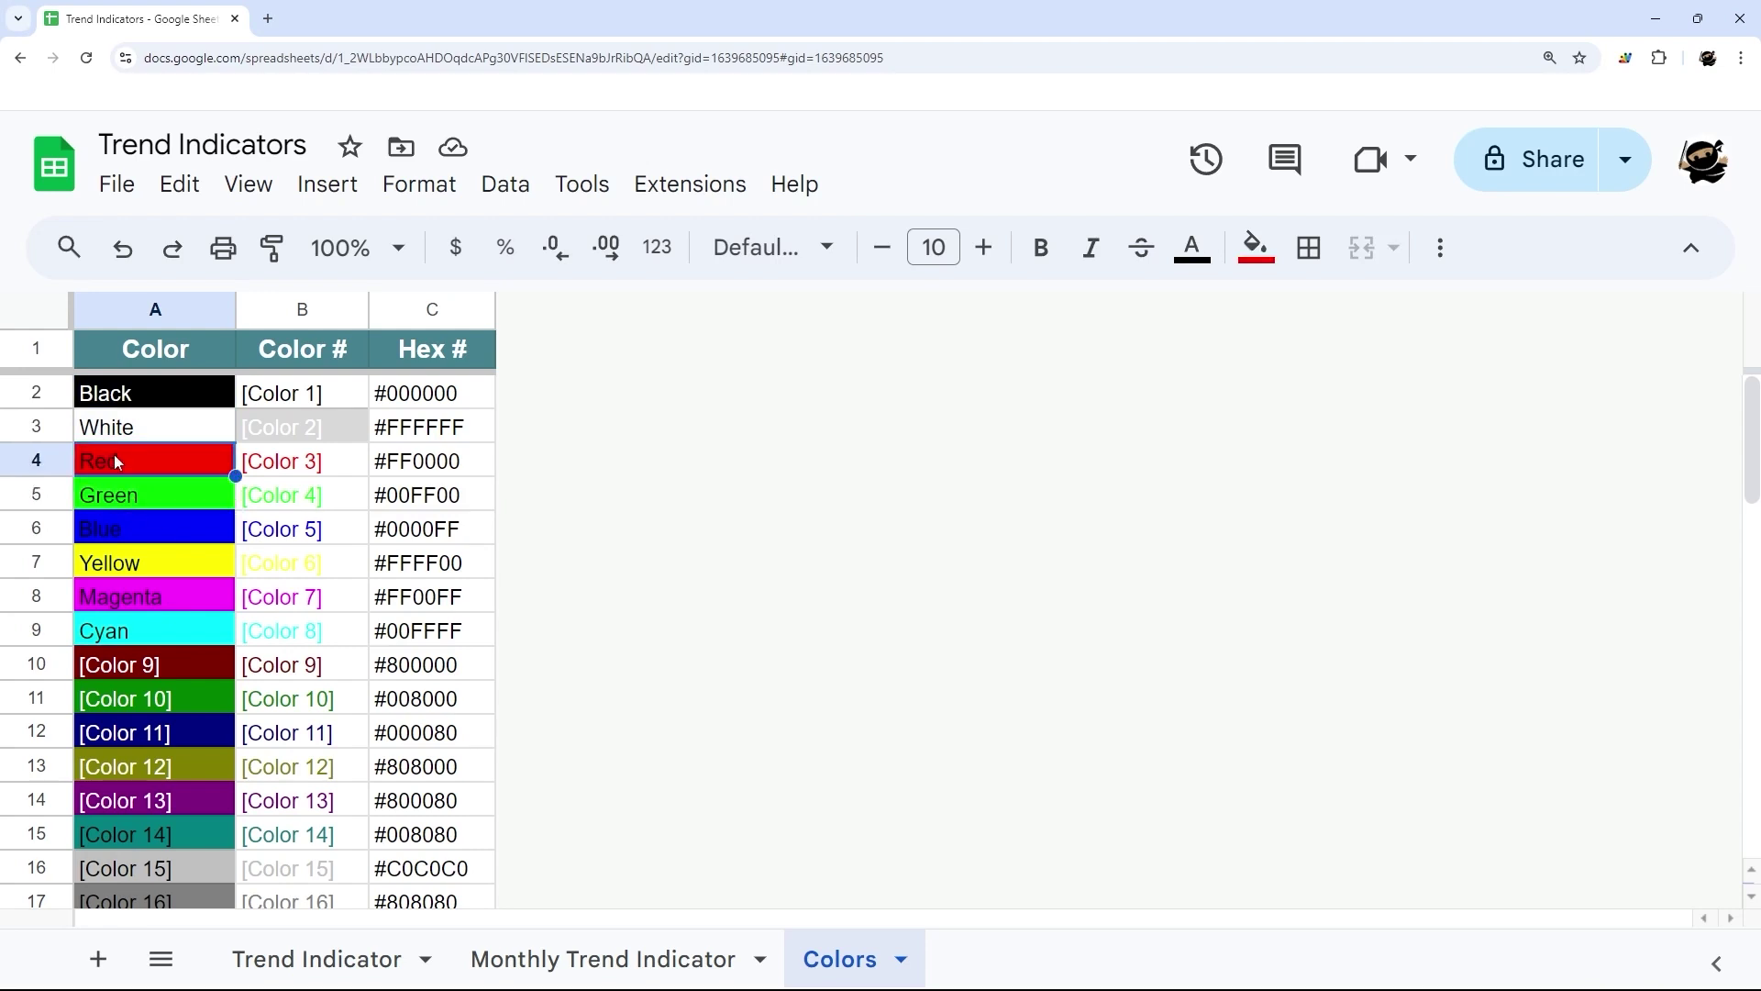
pyautogui.click(124, 393)
pyautogui.moveTo(115, 432); pyautogui.dragTo(120, 495)
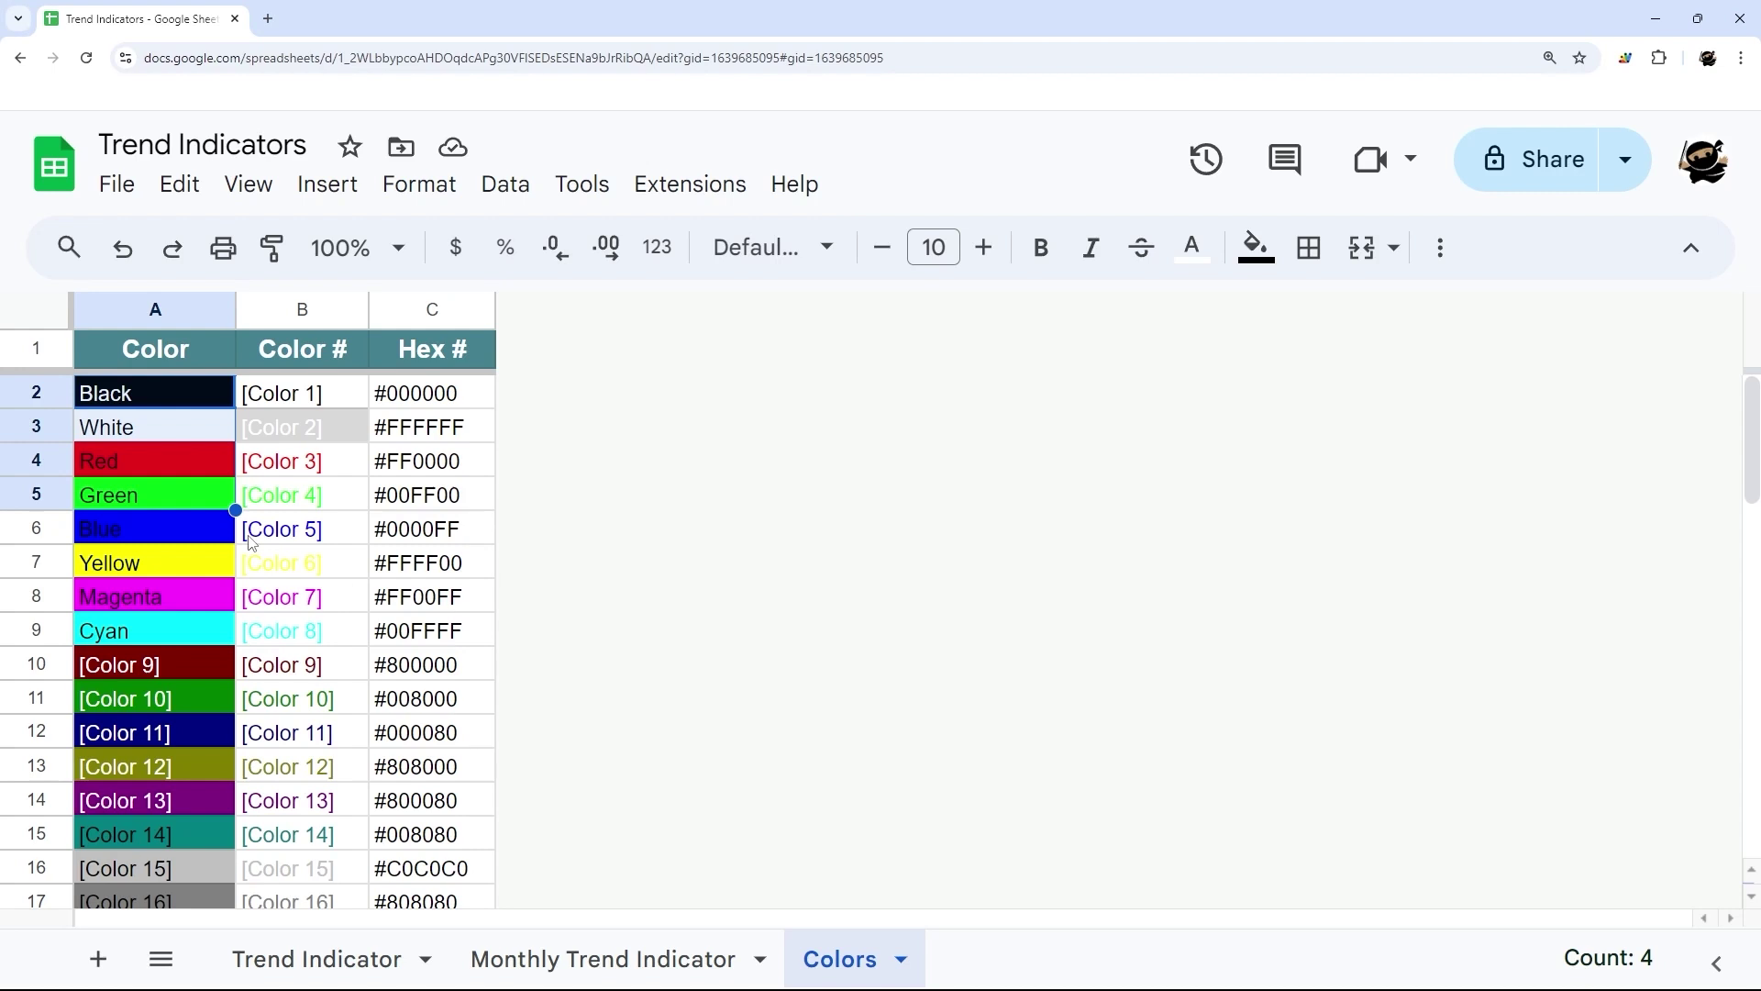
pyautogui.click(135, 641)
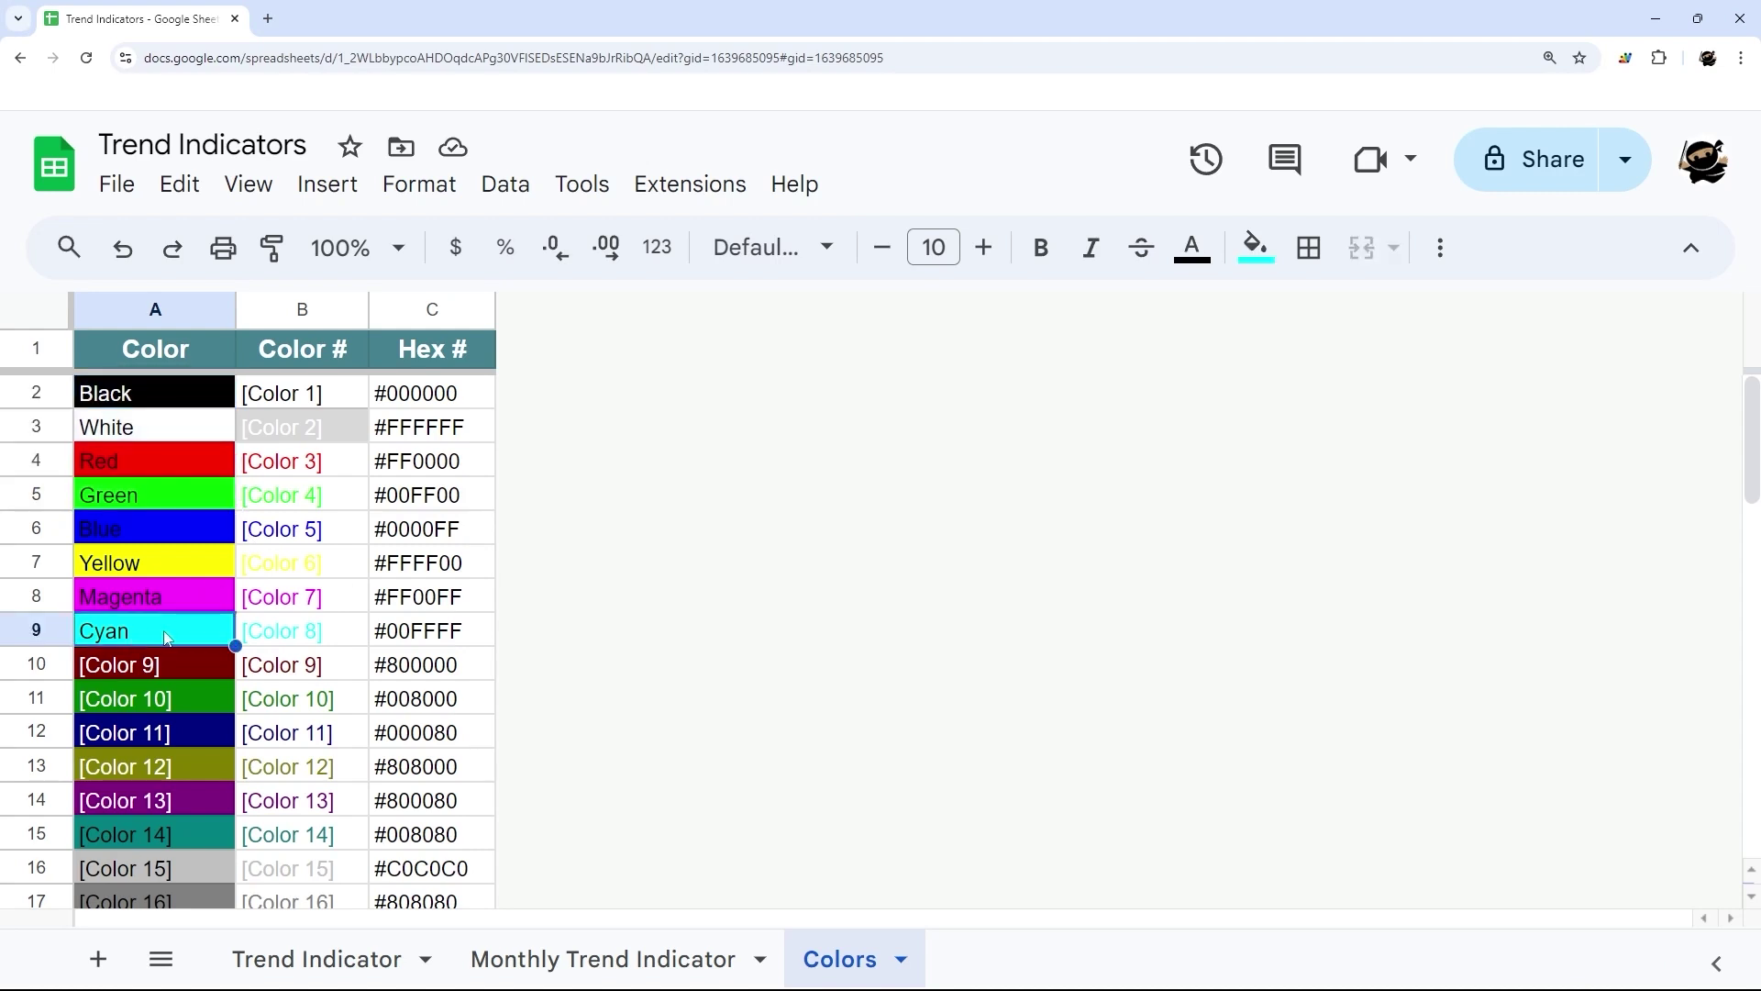
pyautogui.moveTo(170, 660); pyautogui.dragTo(212, 731)
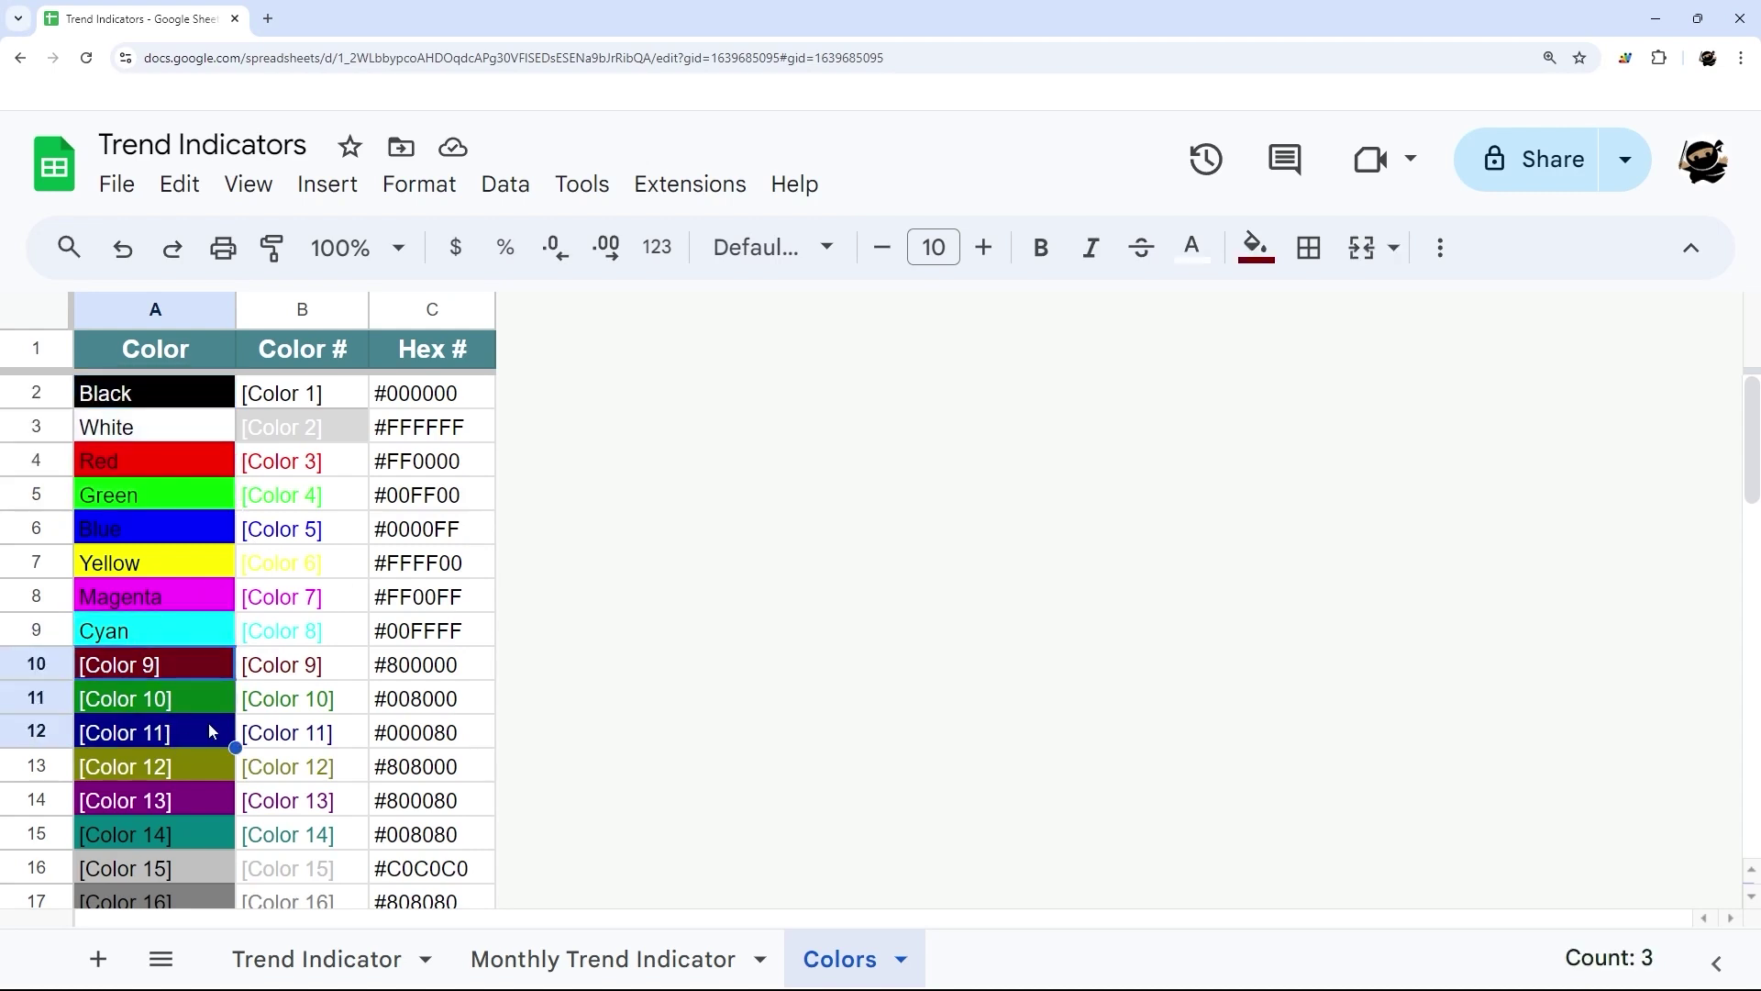
pyautogui.scroll(-3, 284, 642)
pyautogui.click(298, 402)
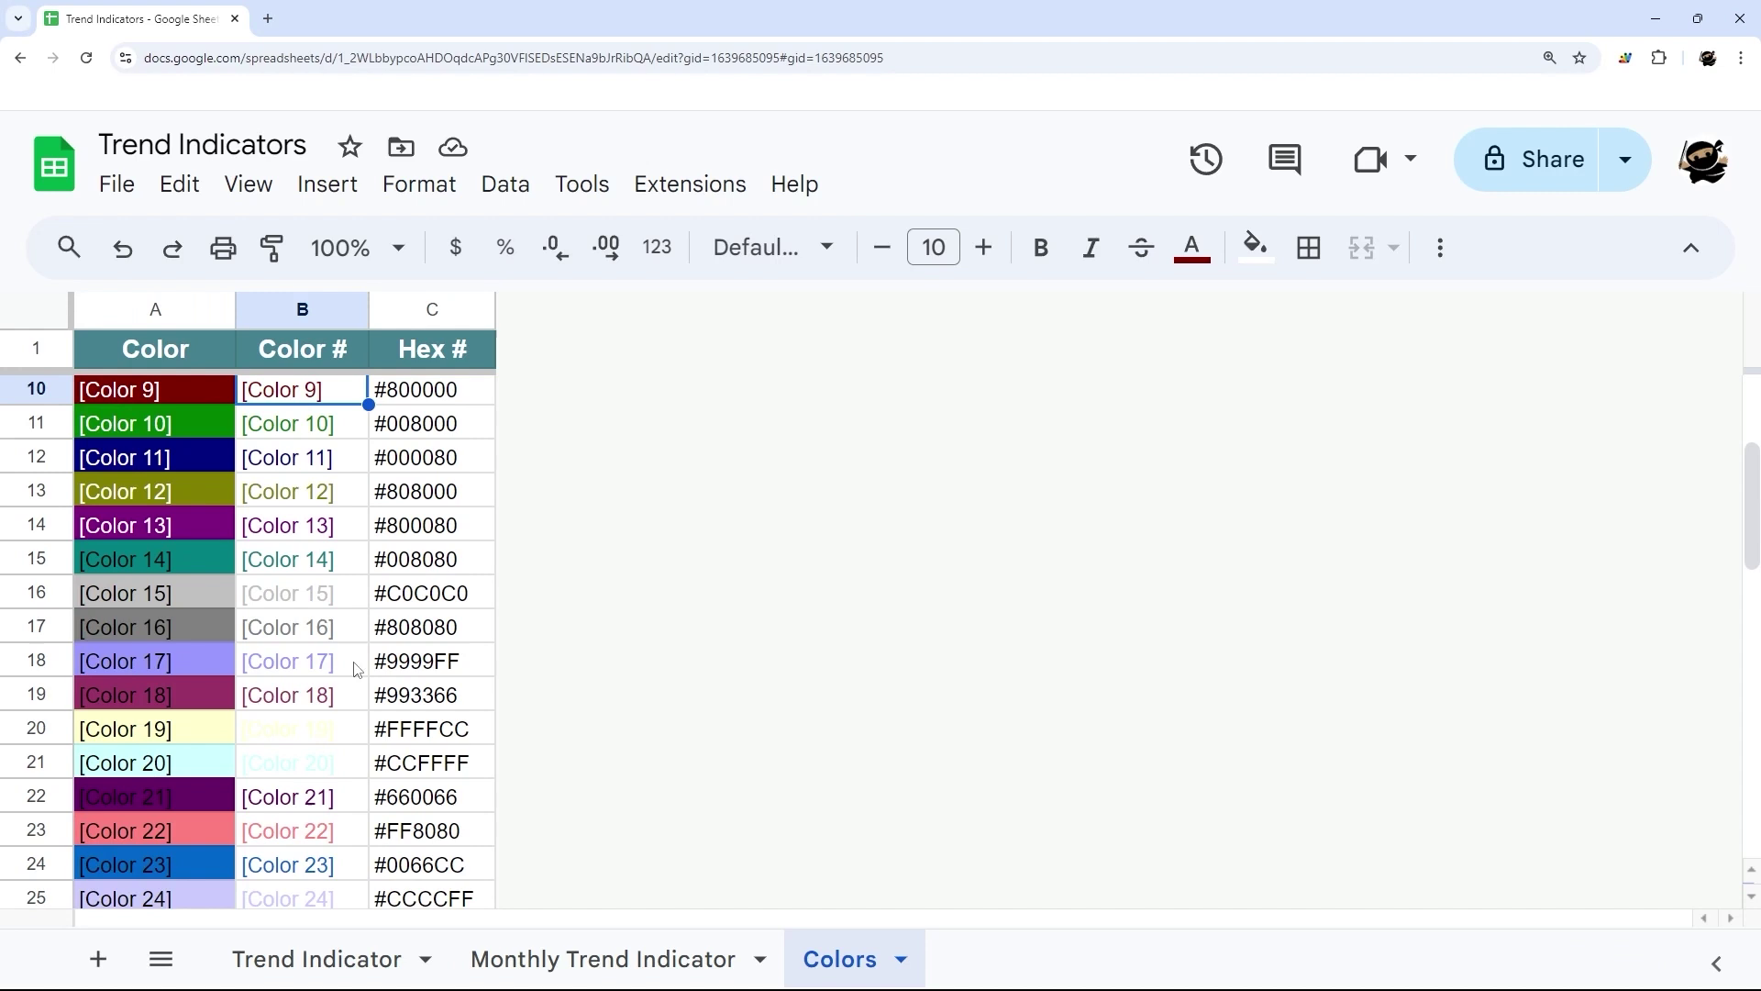
pyautogui.scroll(3, 317, 688)
pyautogui.click(123, 463)
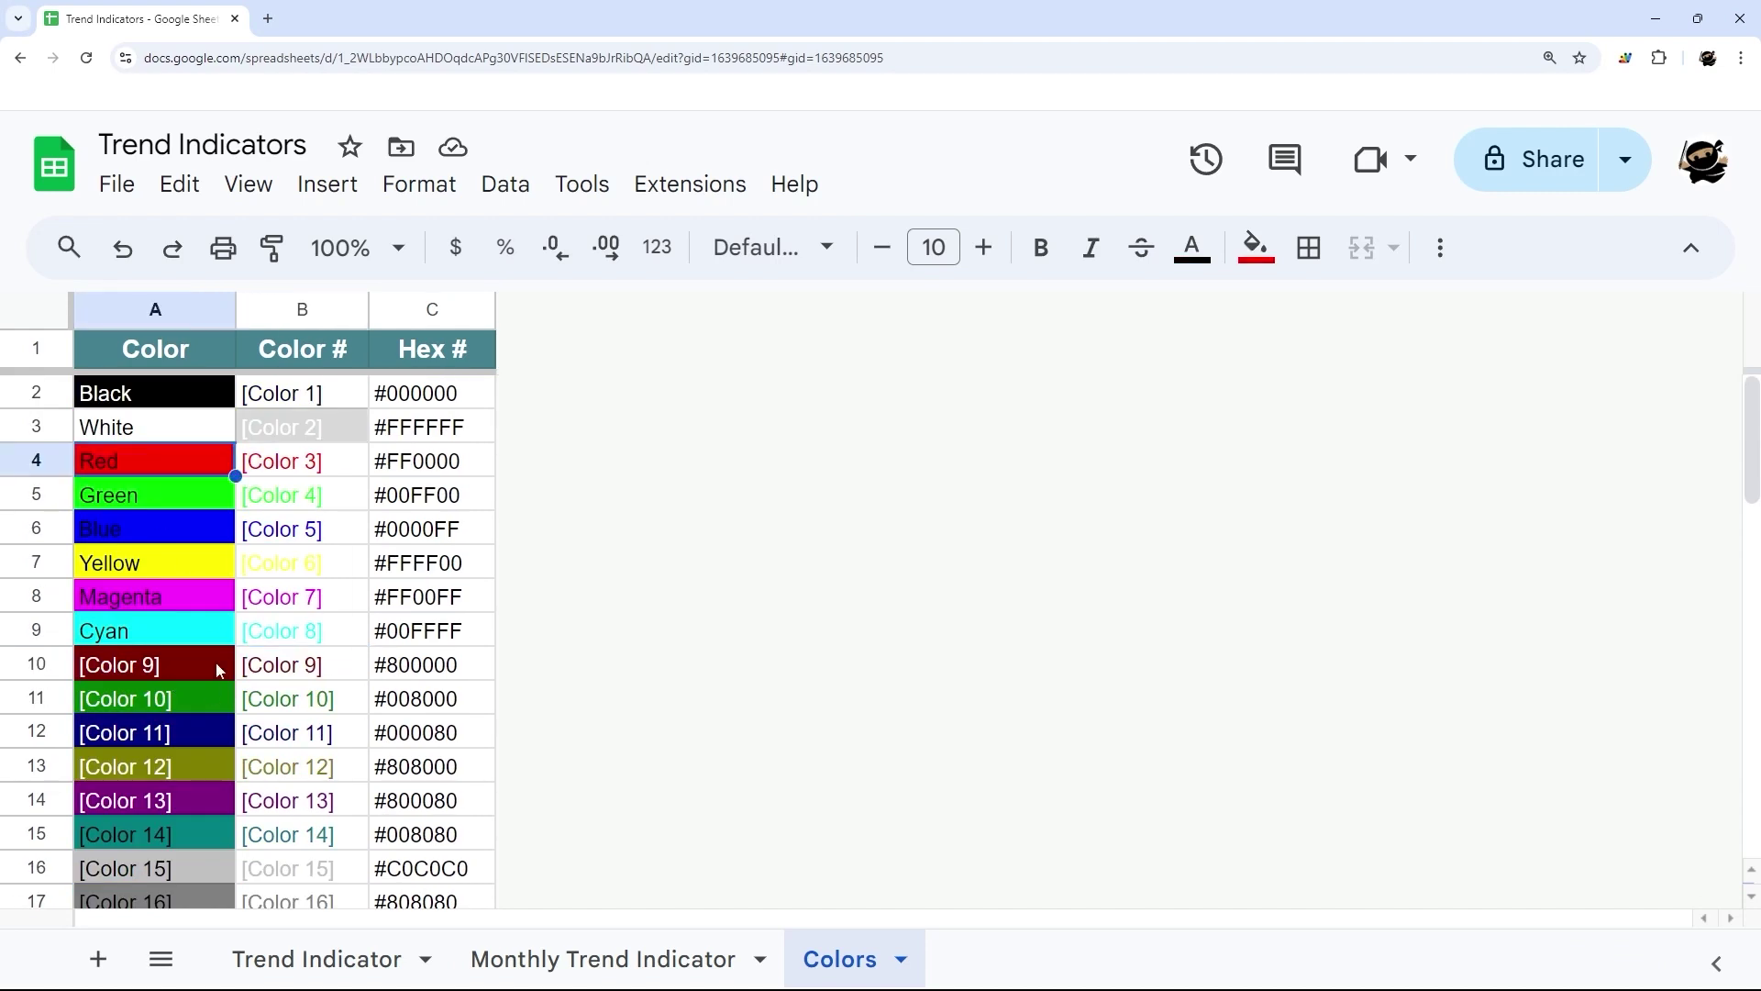
pyautogui.moveTo(119, 701); pyautogui.dragTo(288, 702)
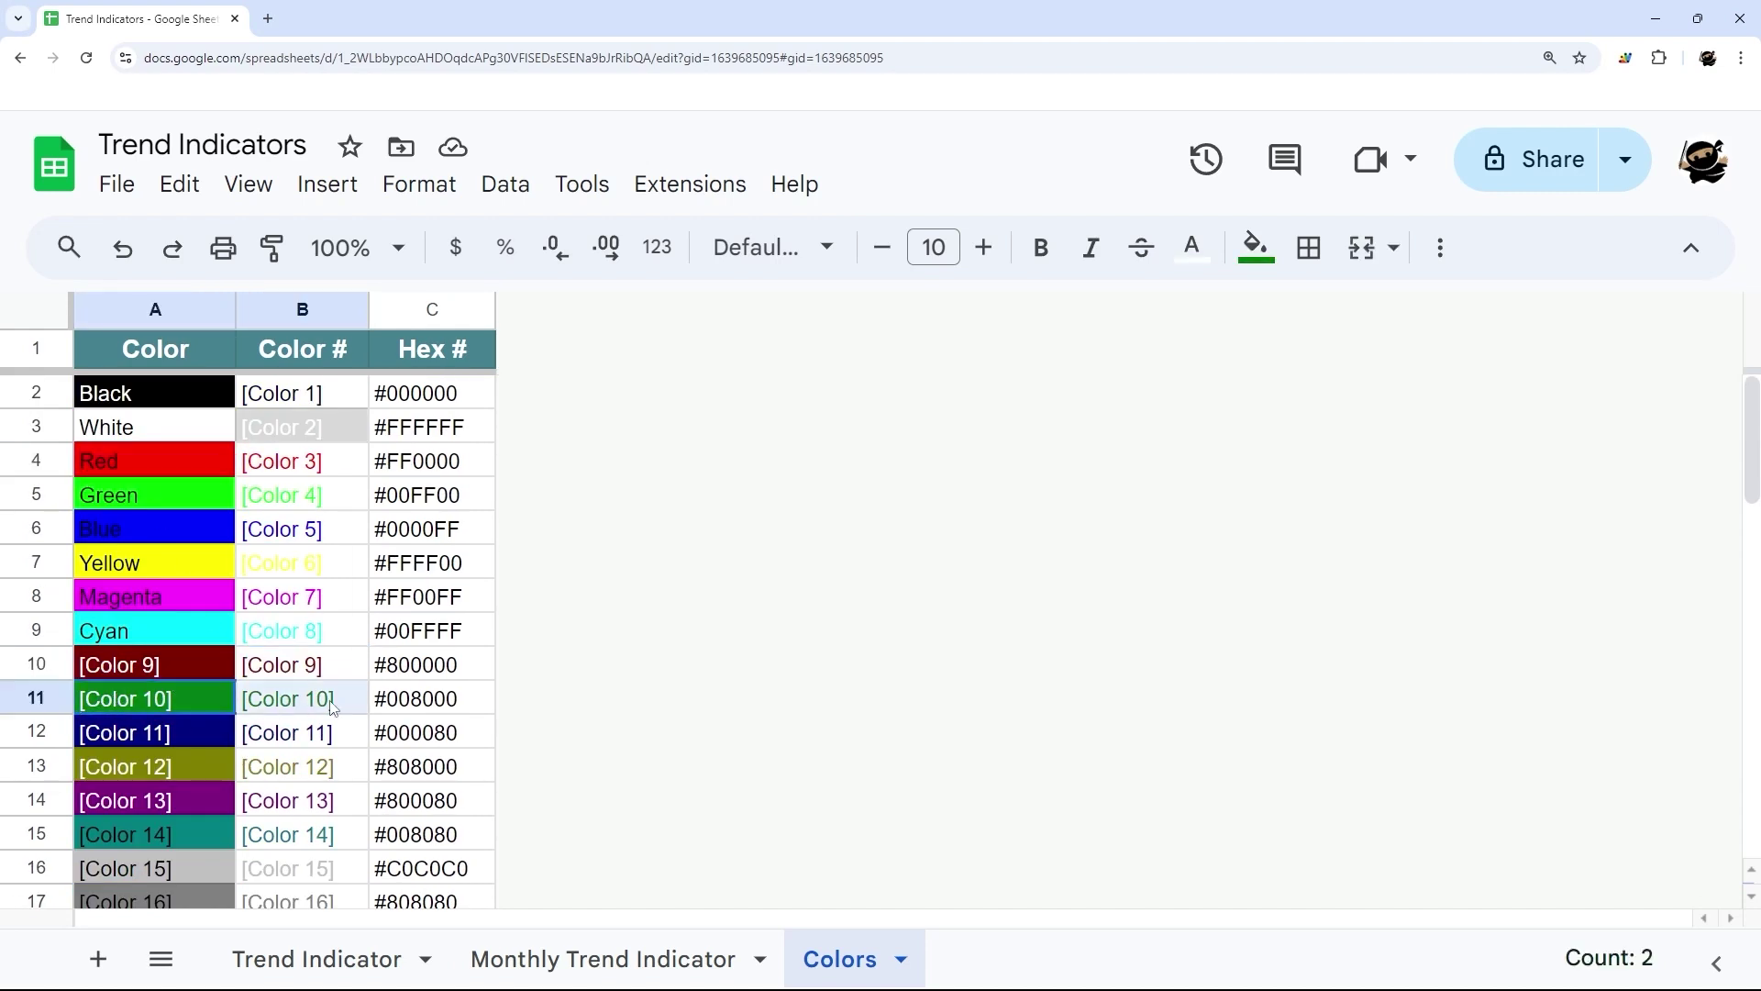
# Back on the Trend Indicator sheet, replace Green with Color 10 in E4's custom format and apply it
pyautogui.click(385, 959)
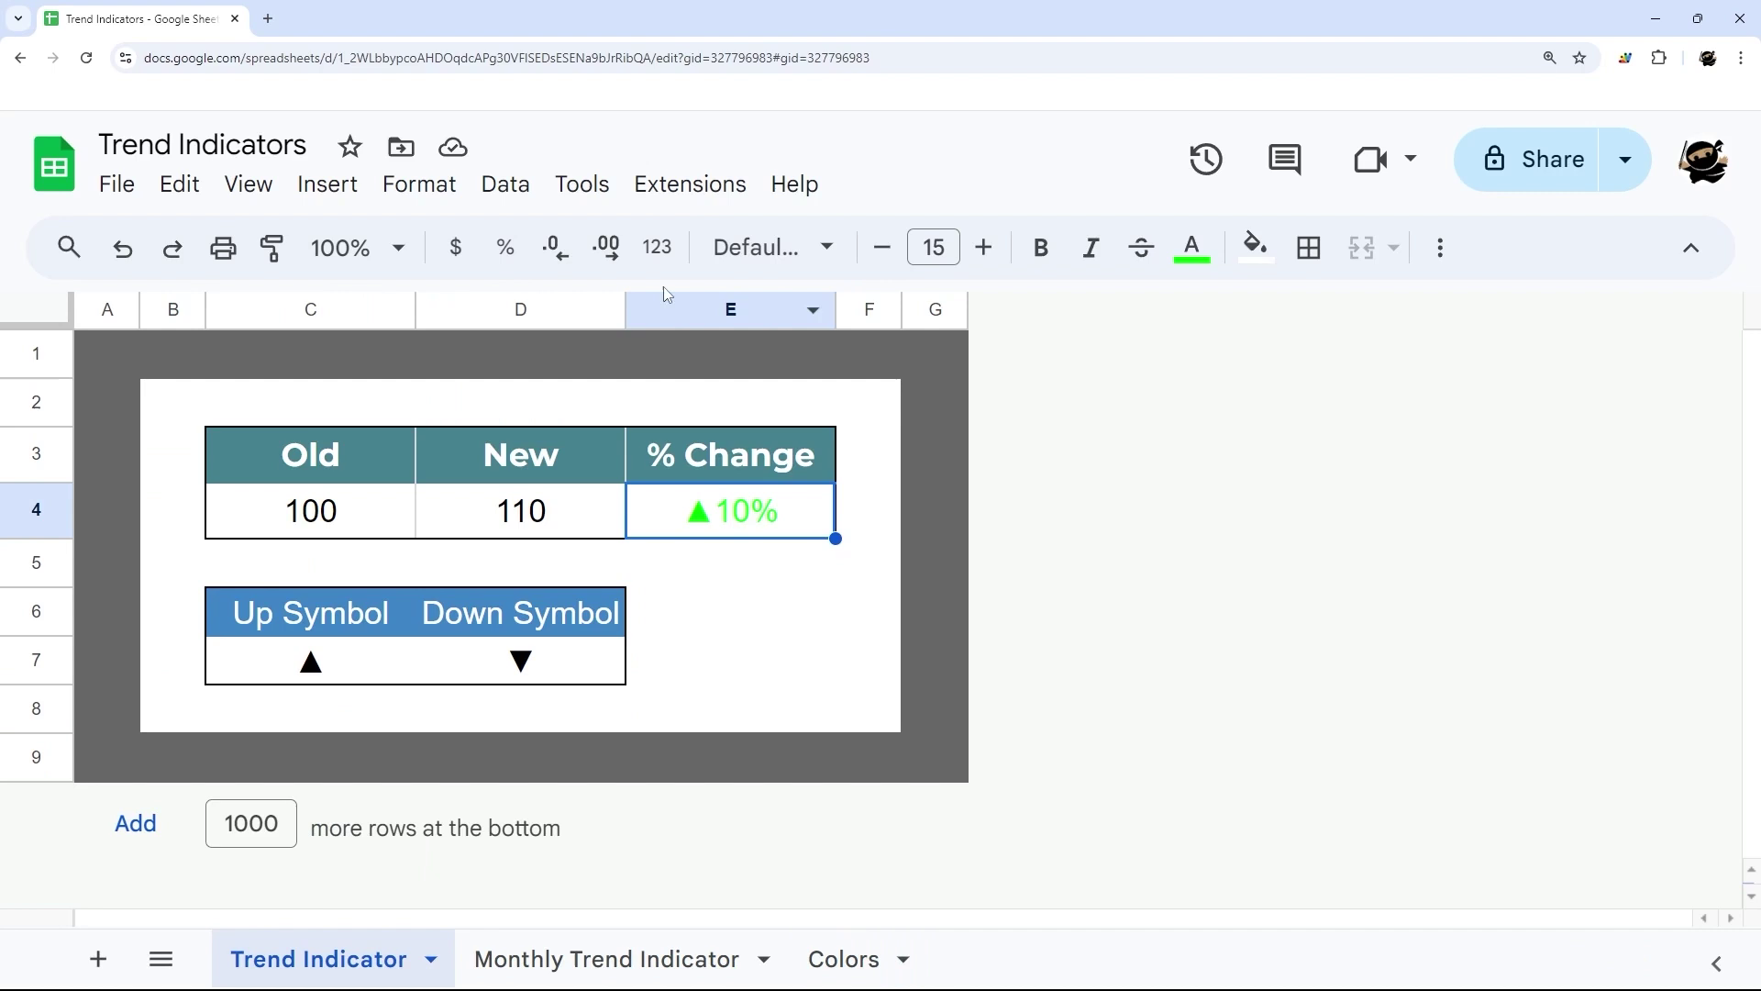
pyautogui.click(657, 247)
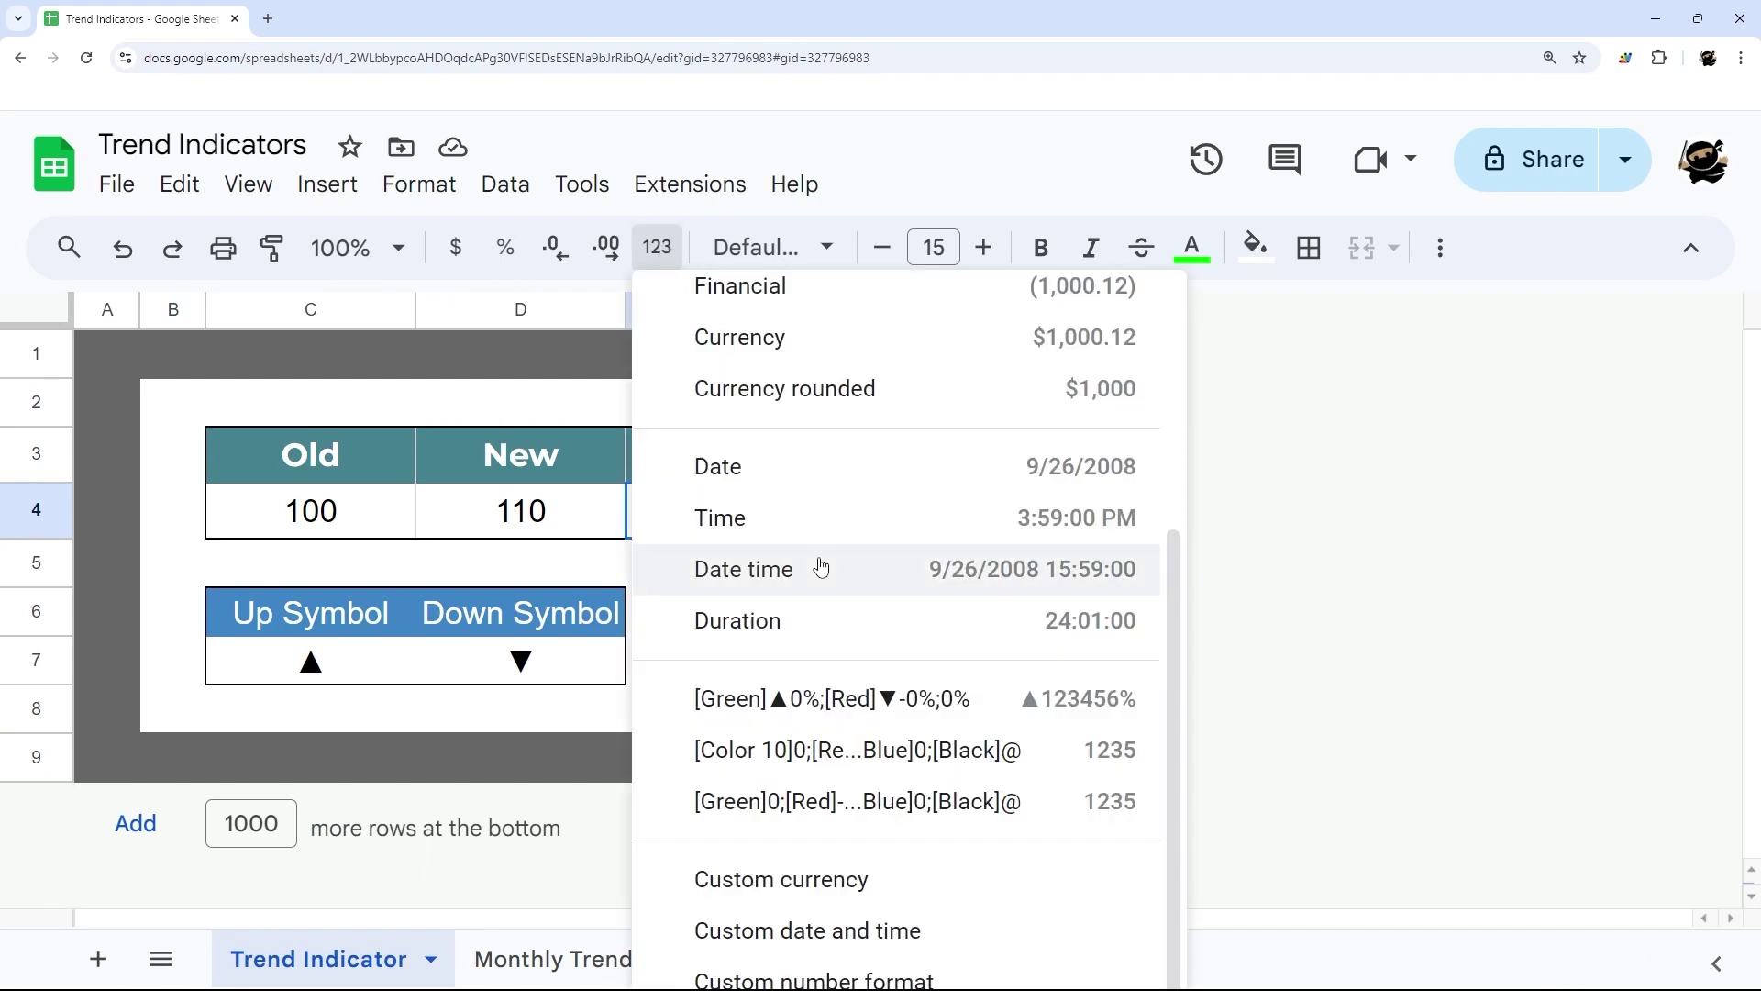
pyautogui.click(821, 980)
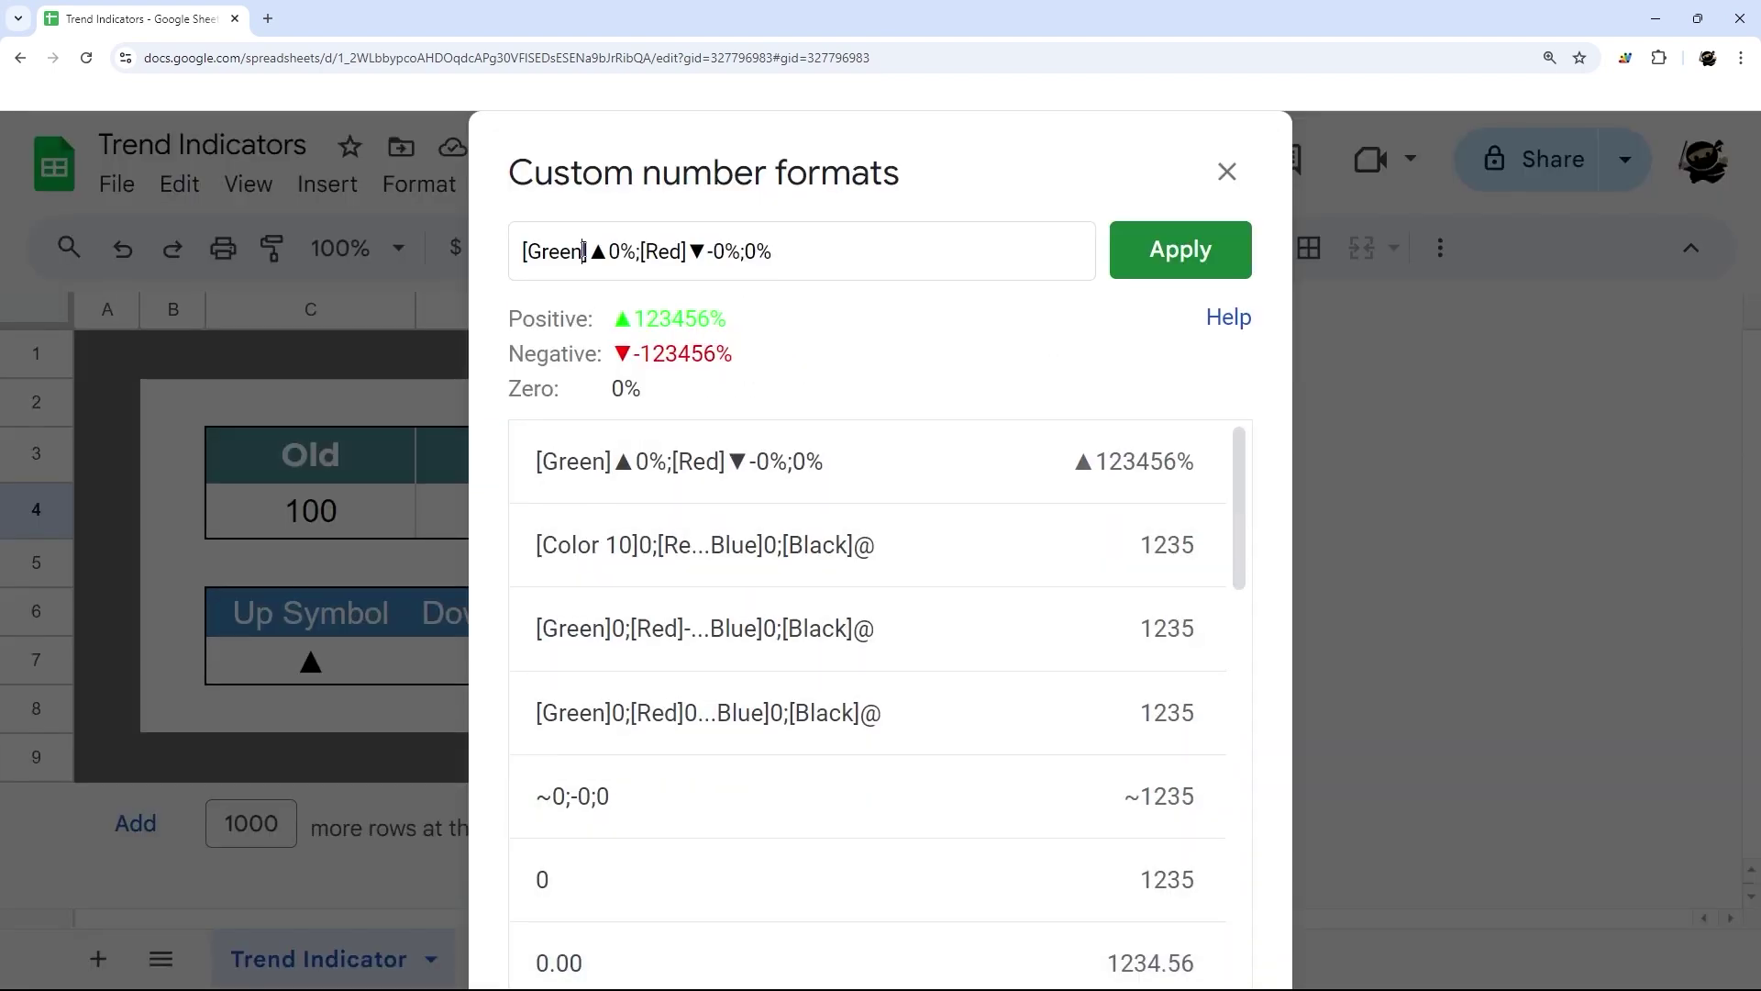
pyautogui.moveTo(583, 250); pyautogui.dragTo(534, 255)
pyautogui.write('Color 10')
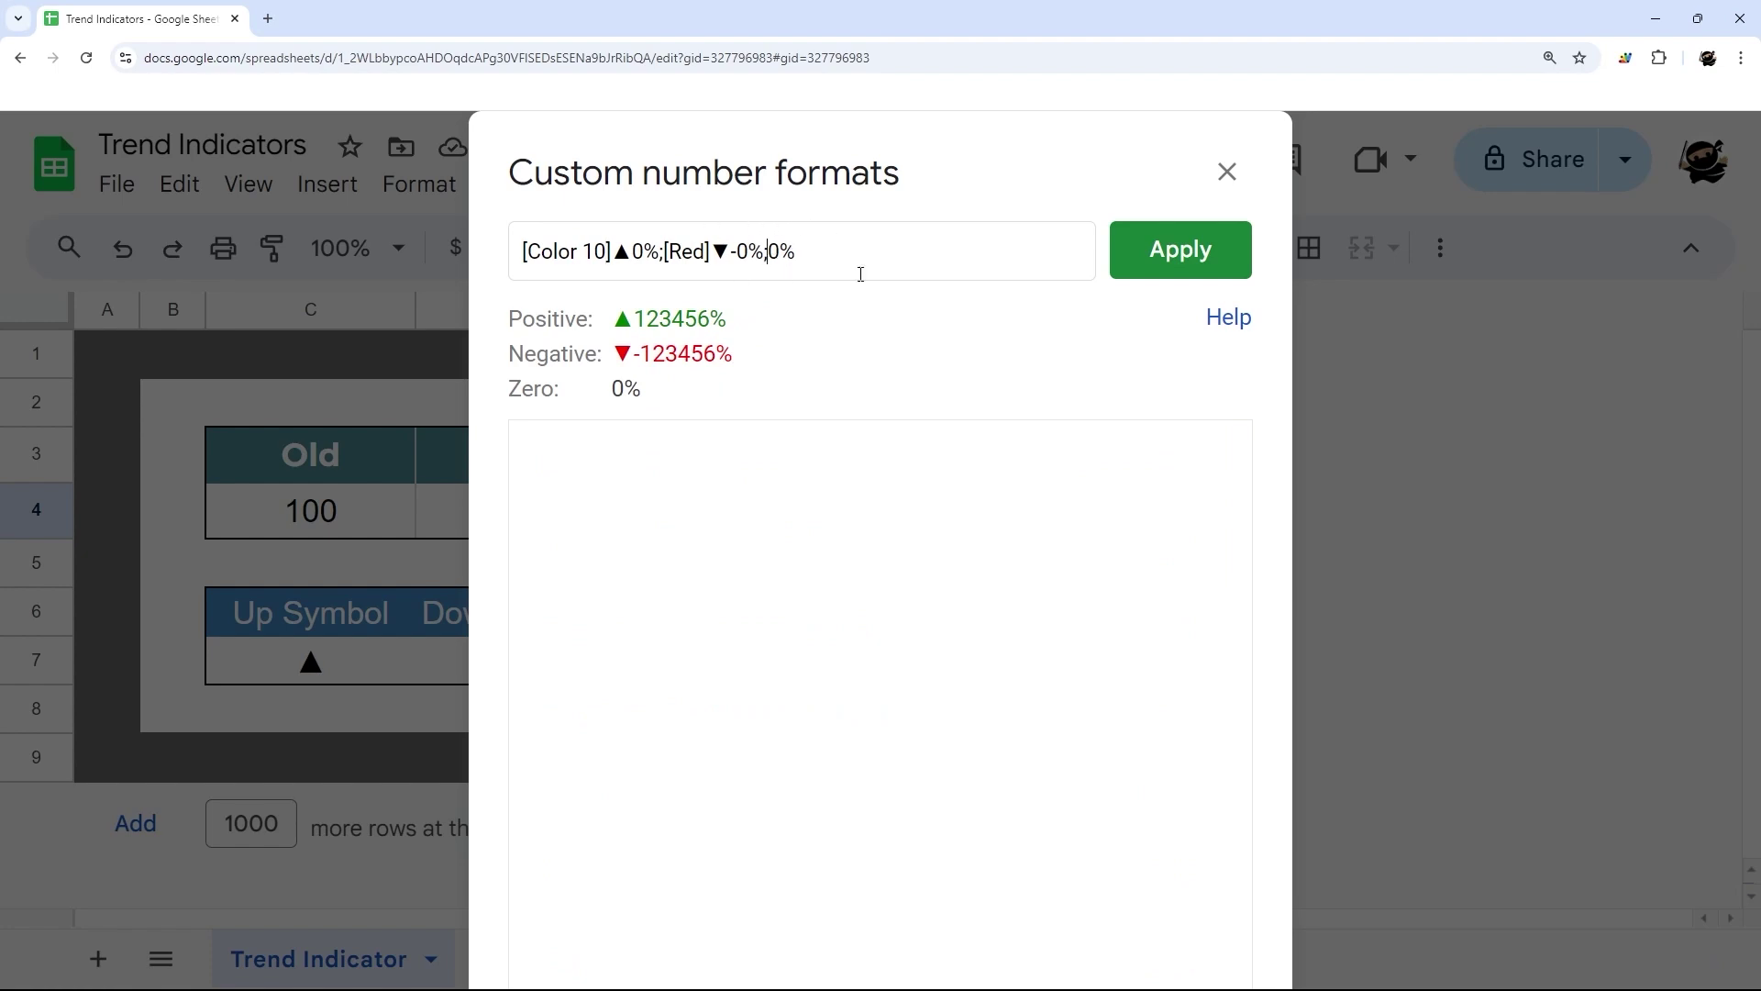
pyautogui.click(1202, 269)
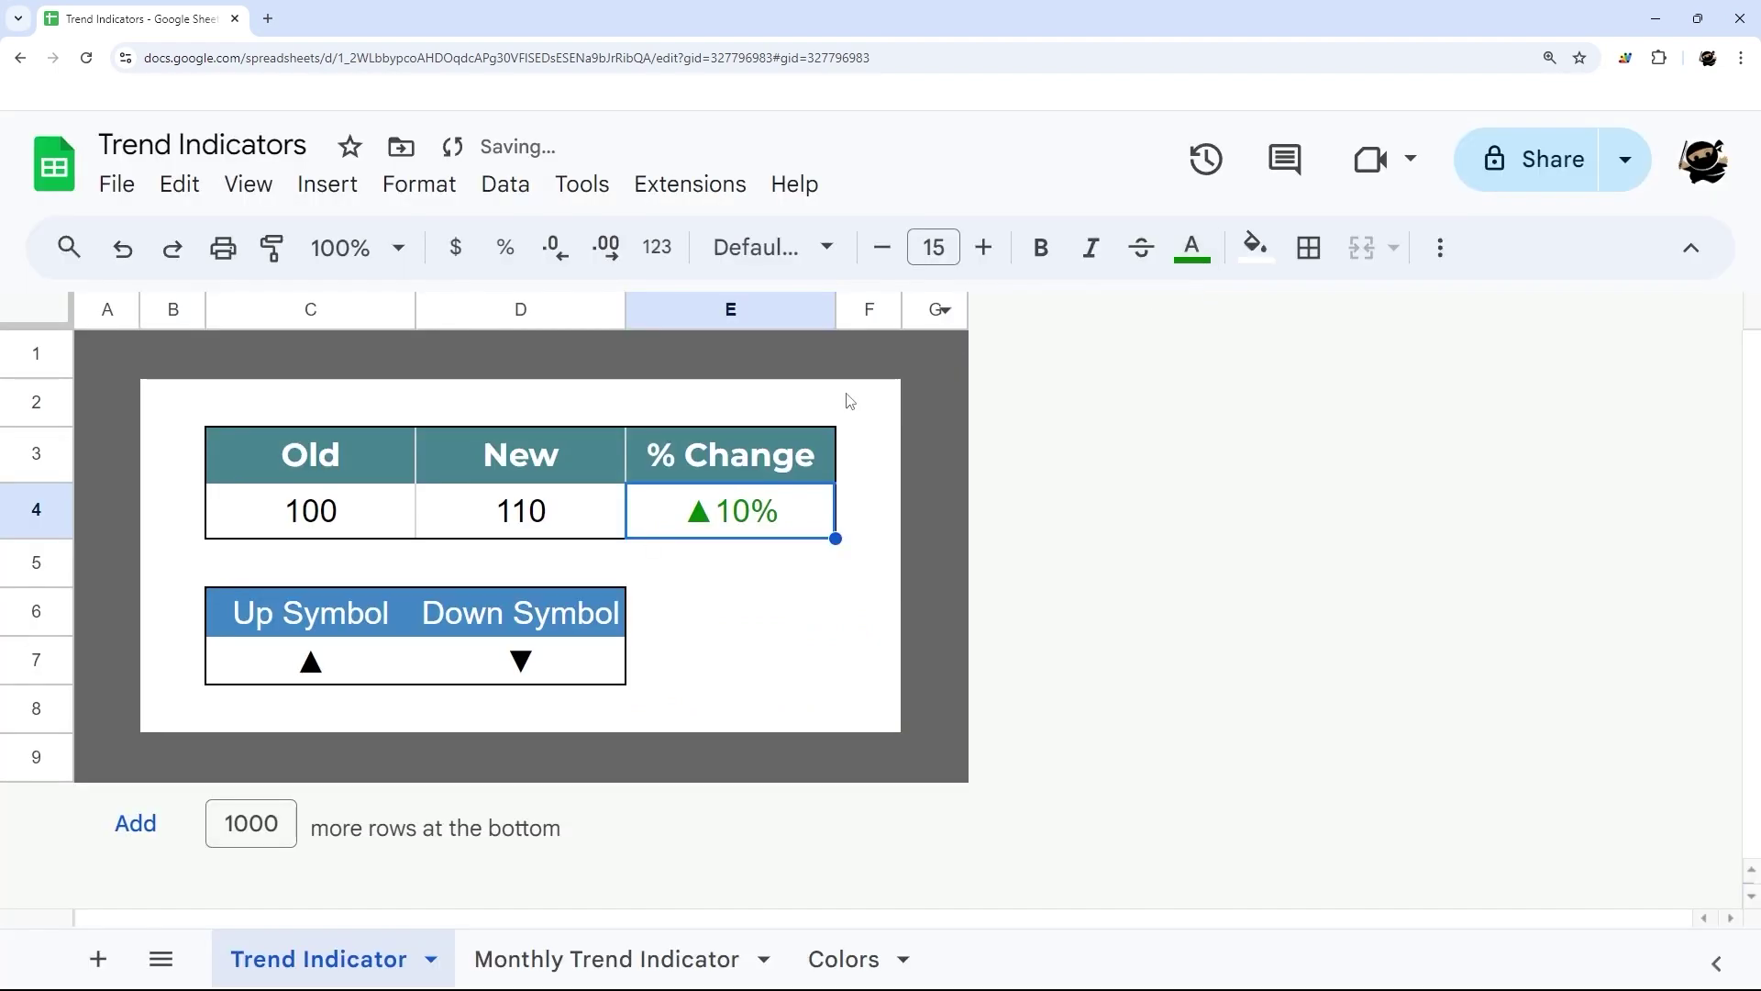
# Apply the saved [Color 10]▲0%;[Red]▼-0%;0% format to the Jan–Dec % Change cells E4:E15
pyautogui.click(764, 582)
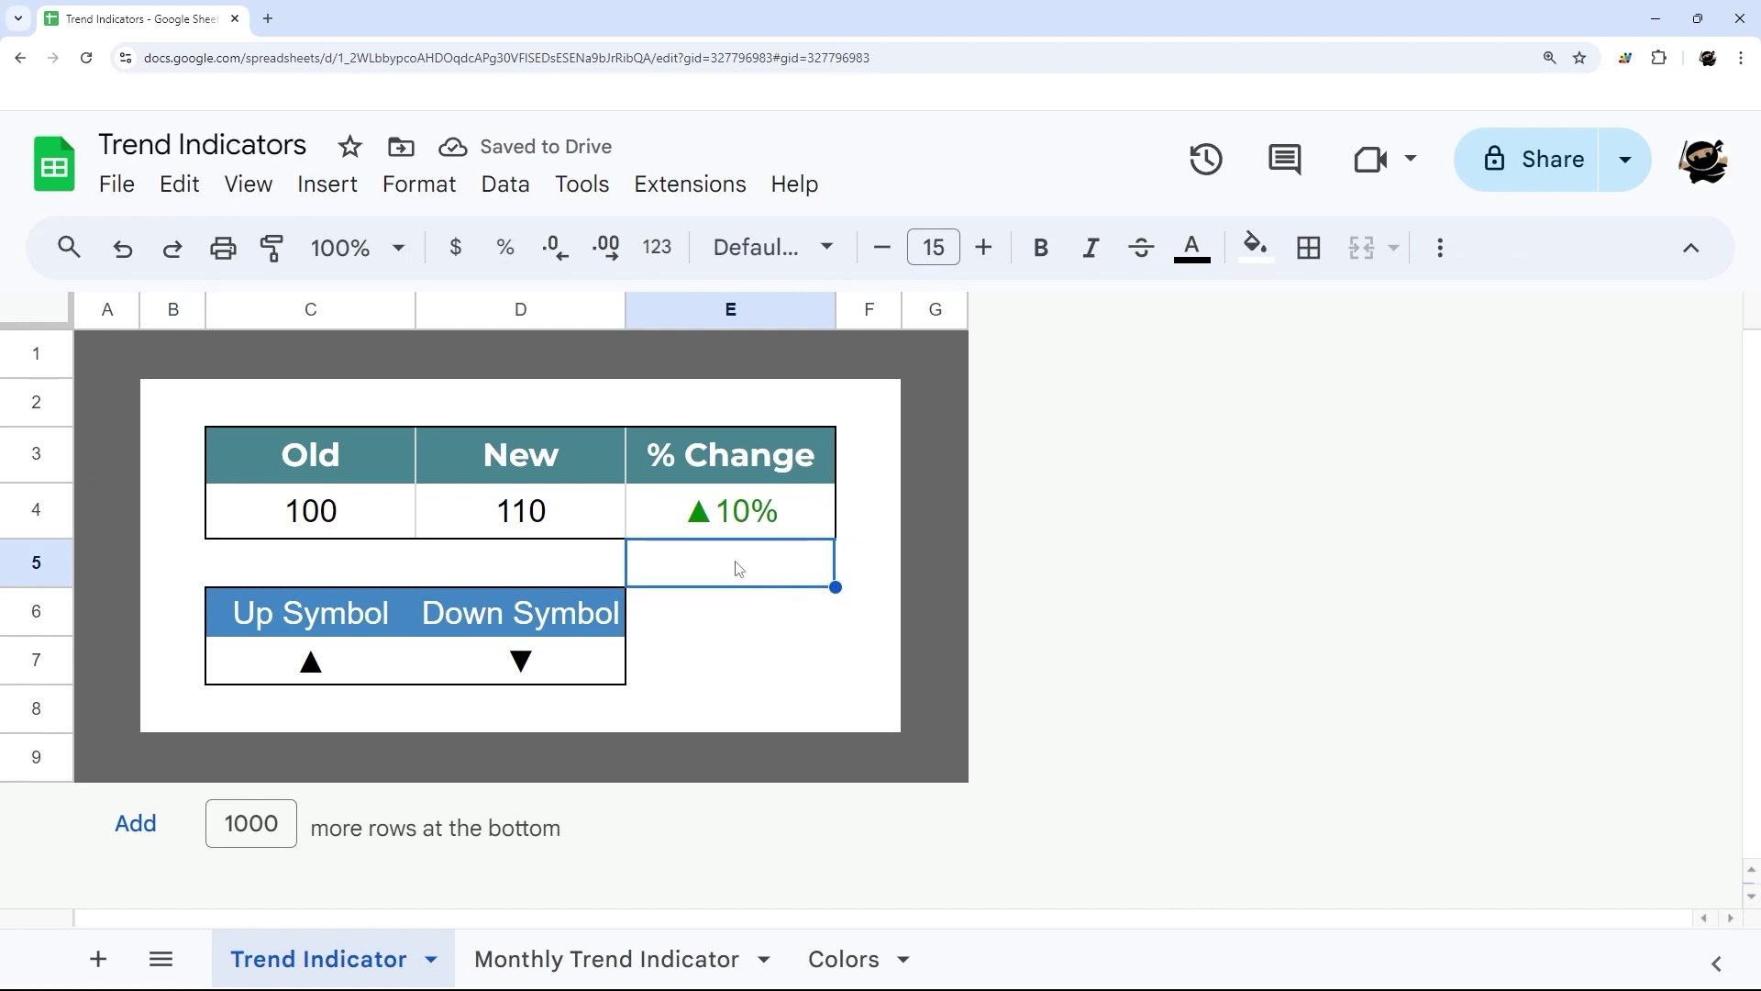
pyautogui.click(606, 958)
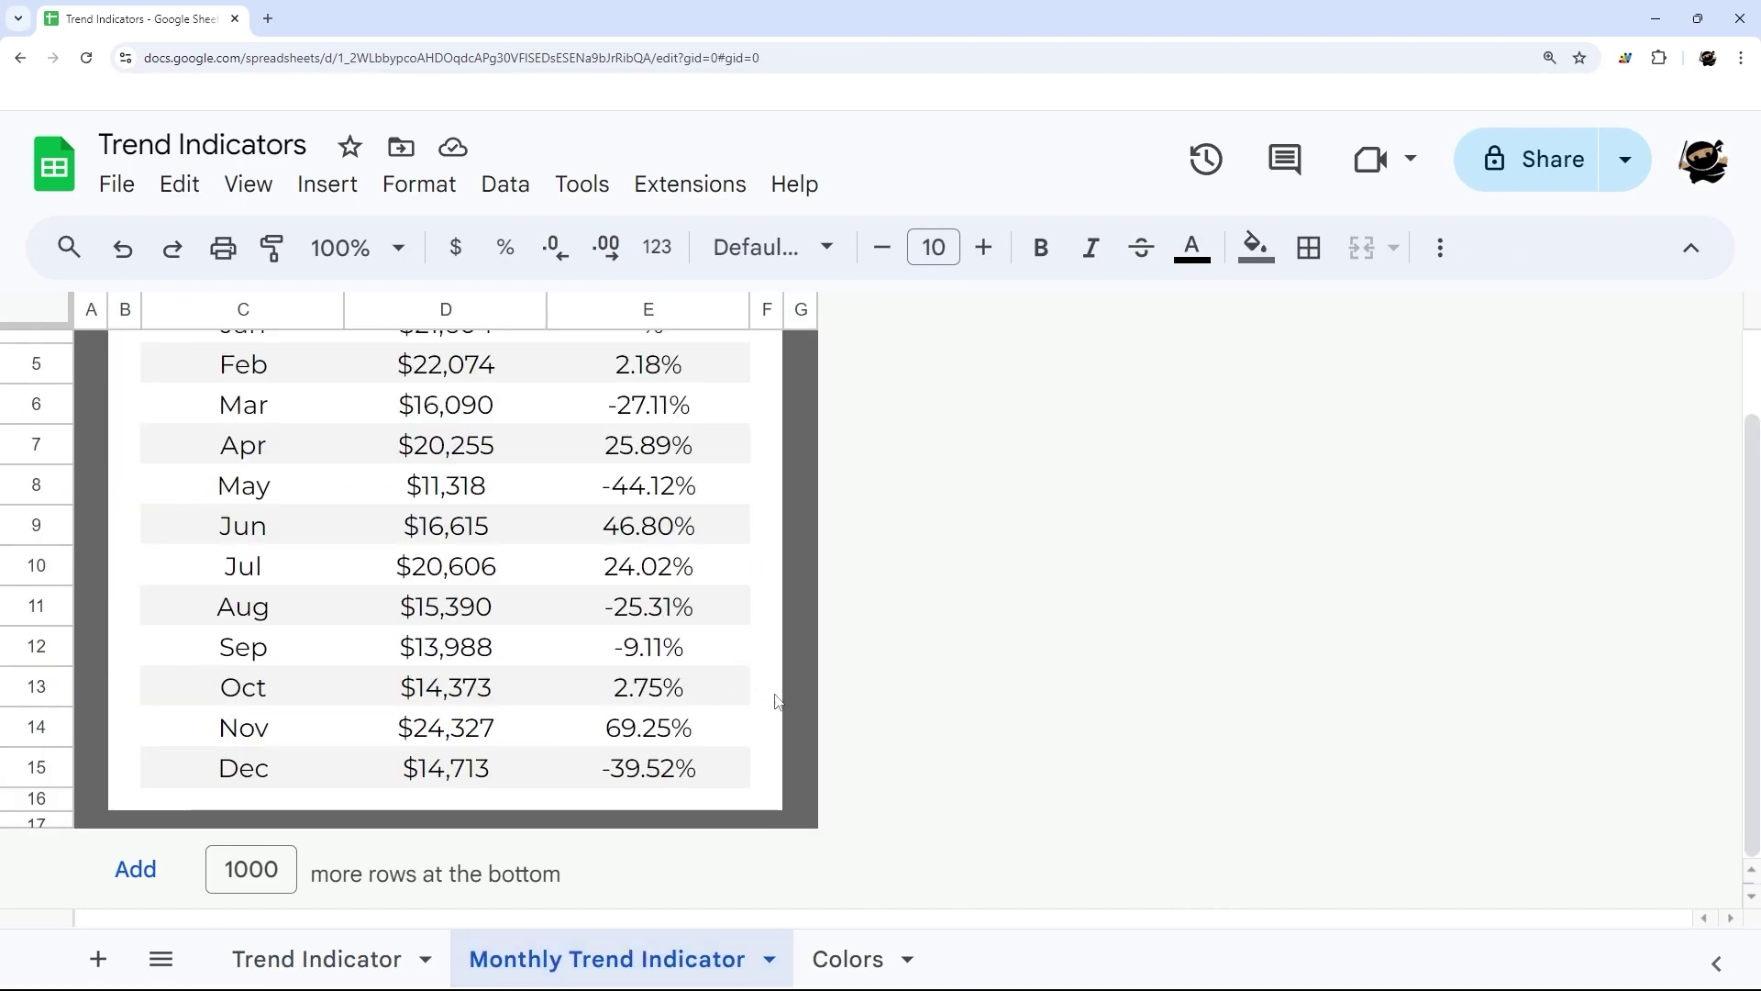
pyautogui.scroll(1, 733, 642)
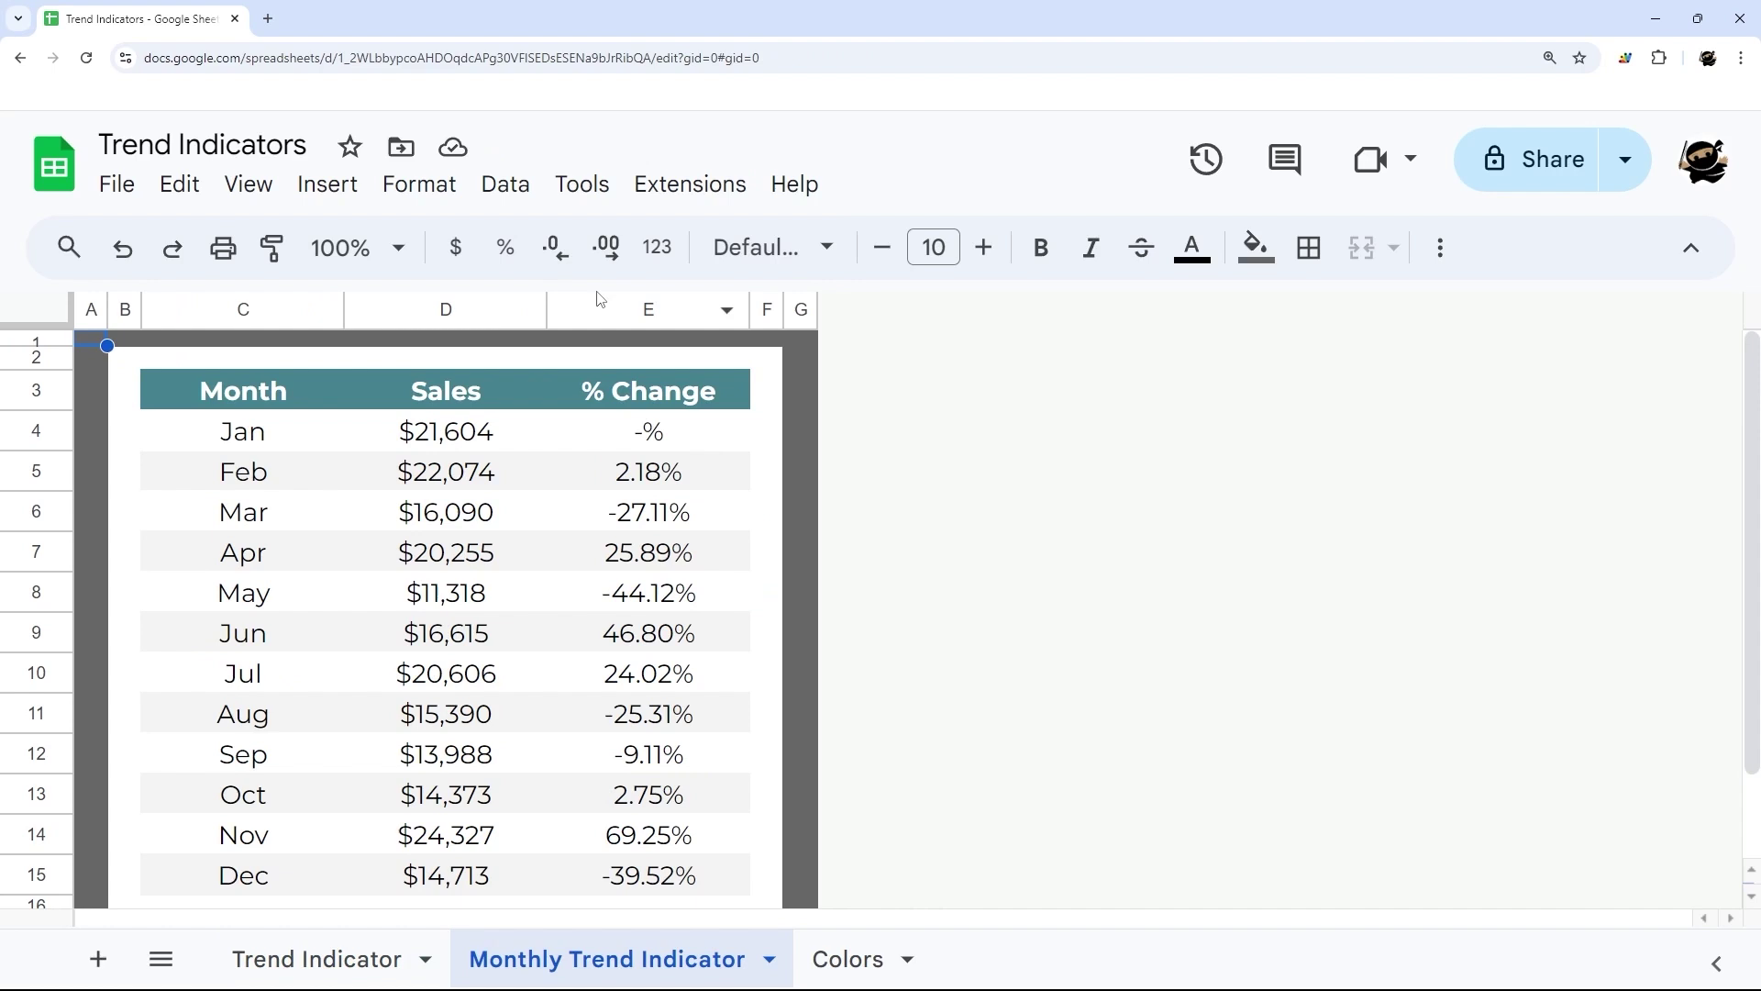
pyautogui.click(657, 247)
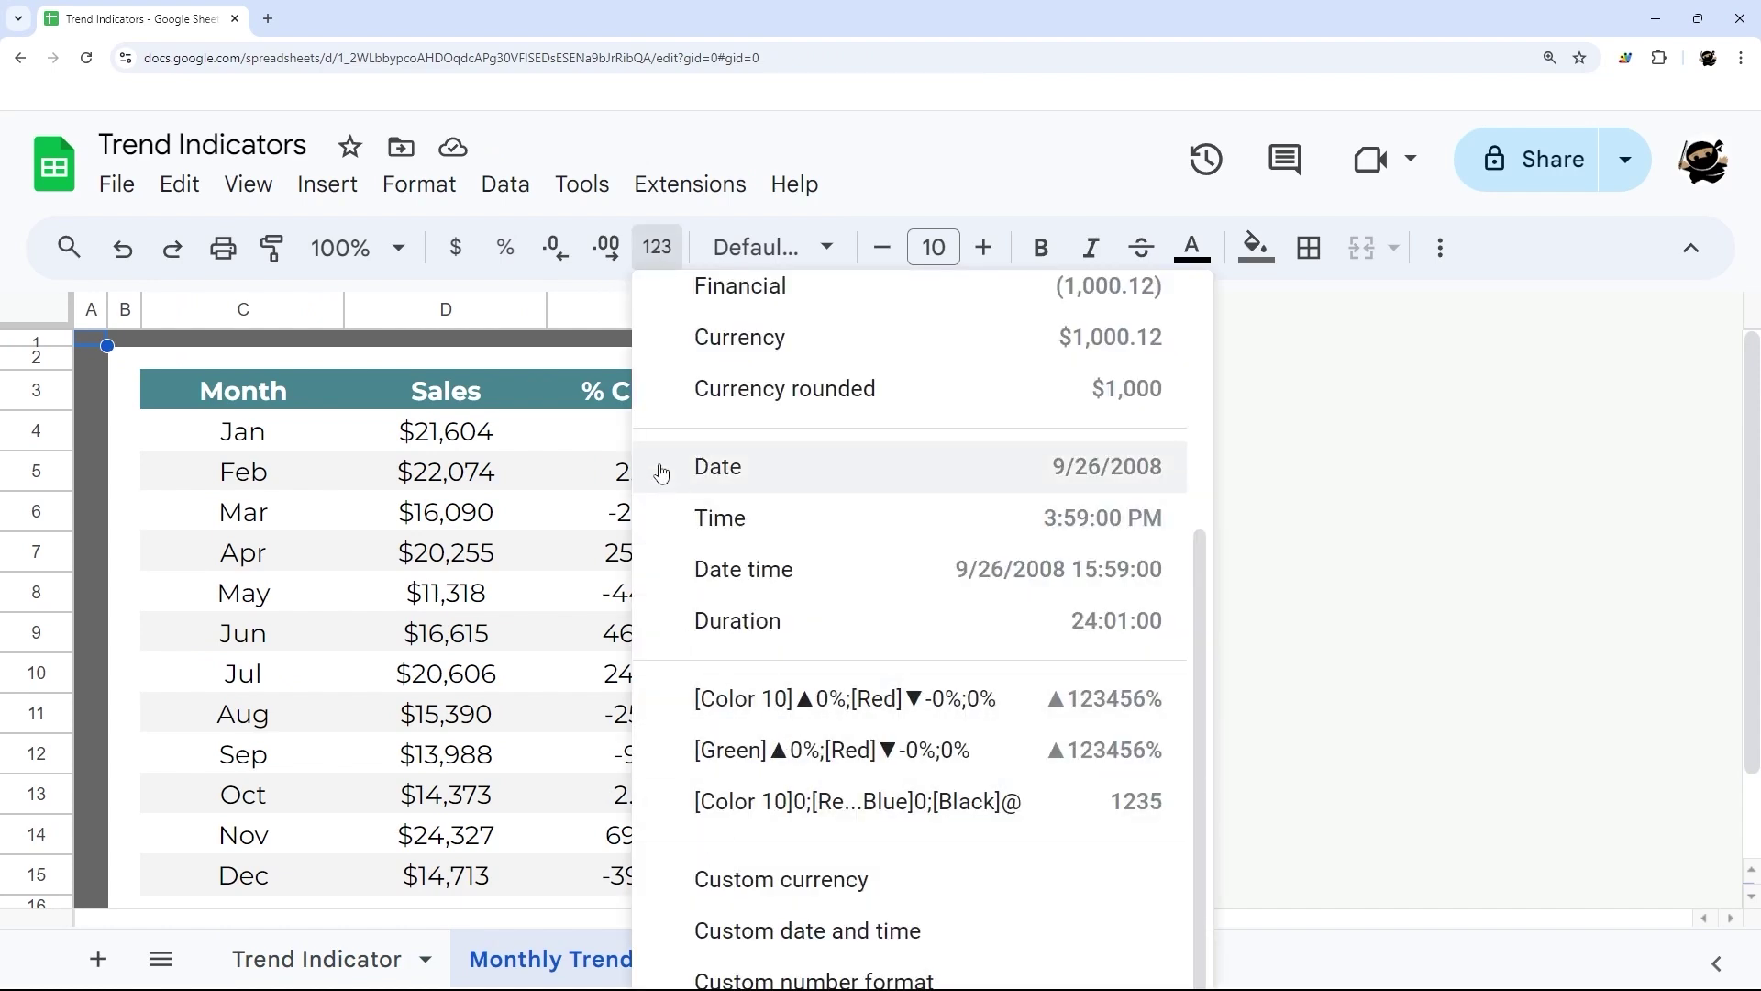
pyautogui.moveTo(651, 431); pyautogui.dragTo(642, 775)
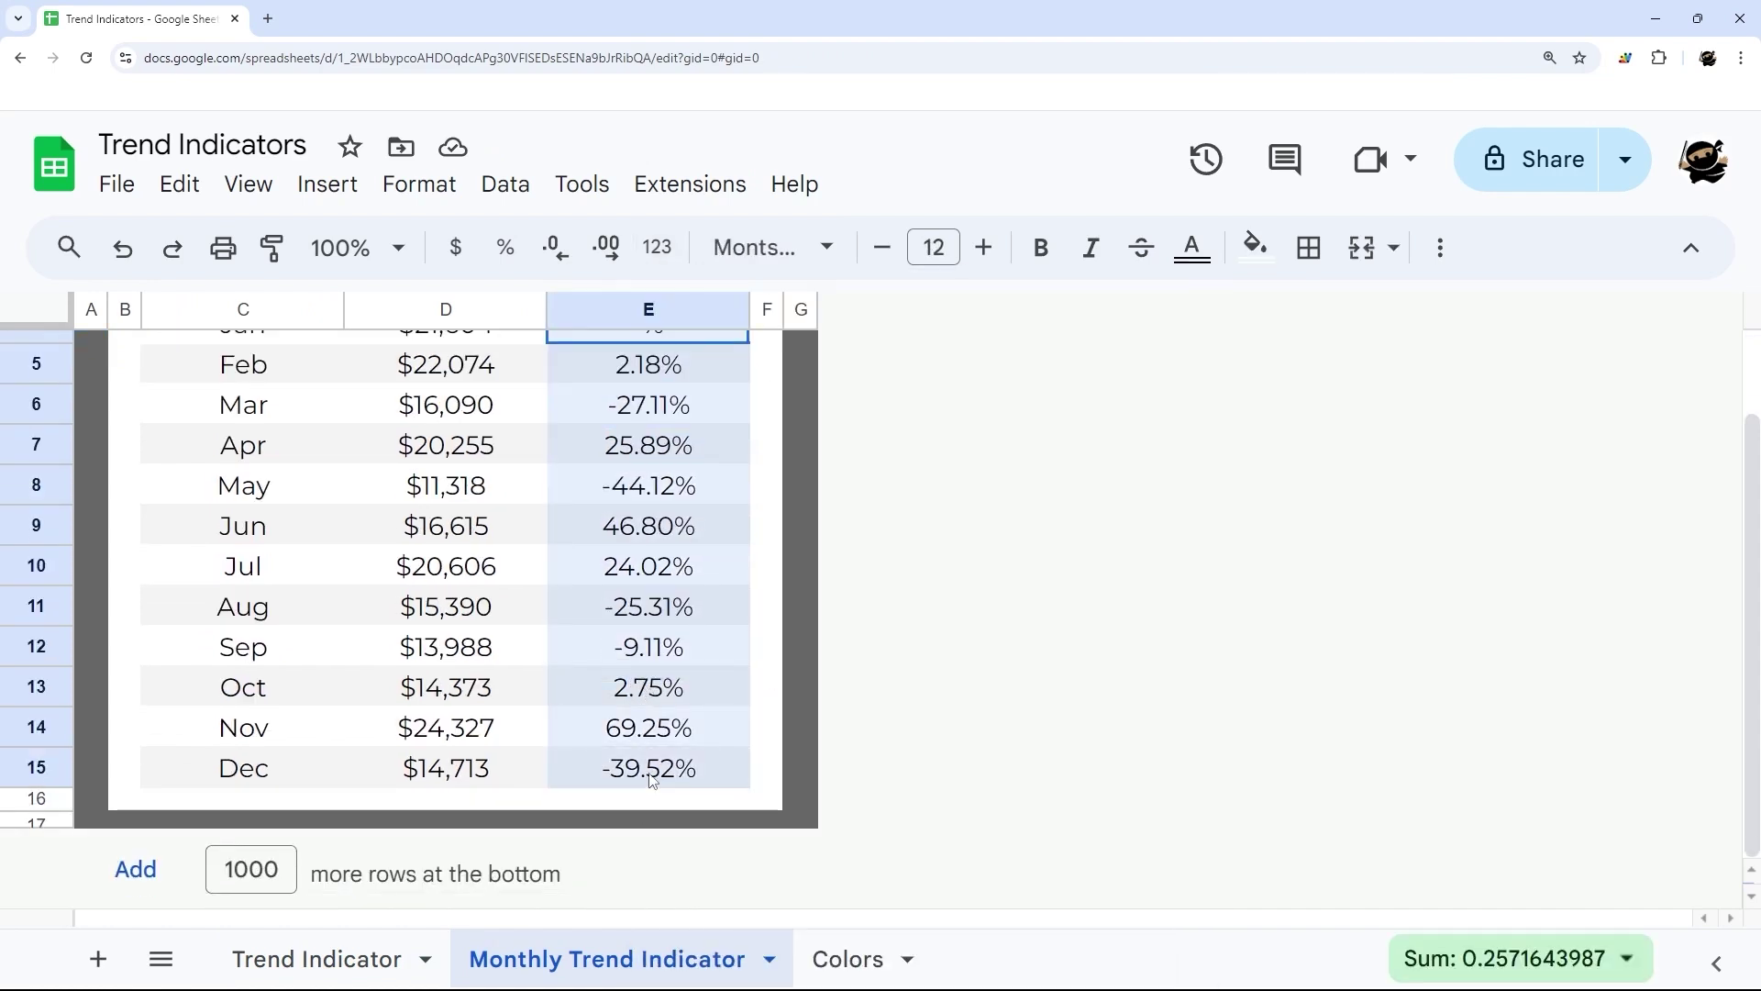
pyautogui.scroll(1, 770, 532)
pyautogui.click(681, 256)
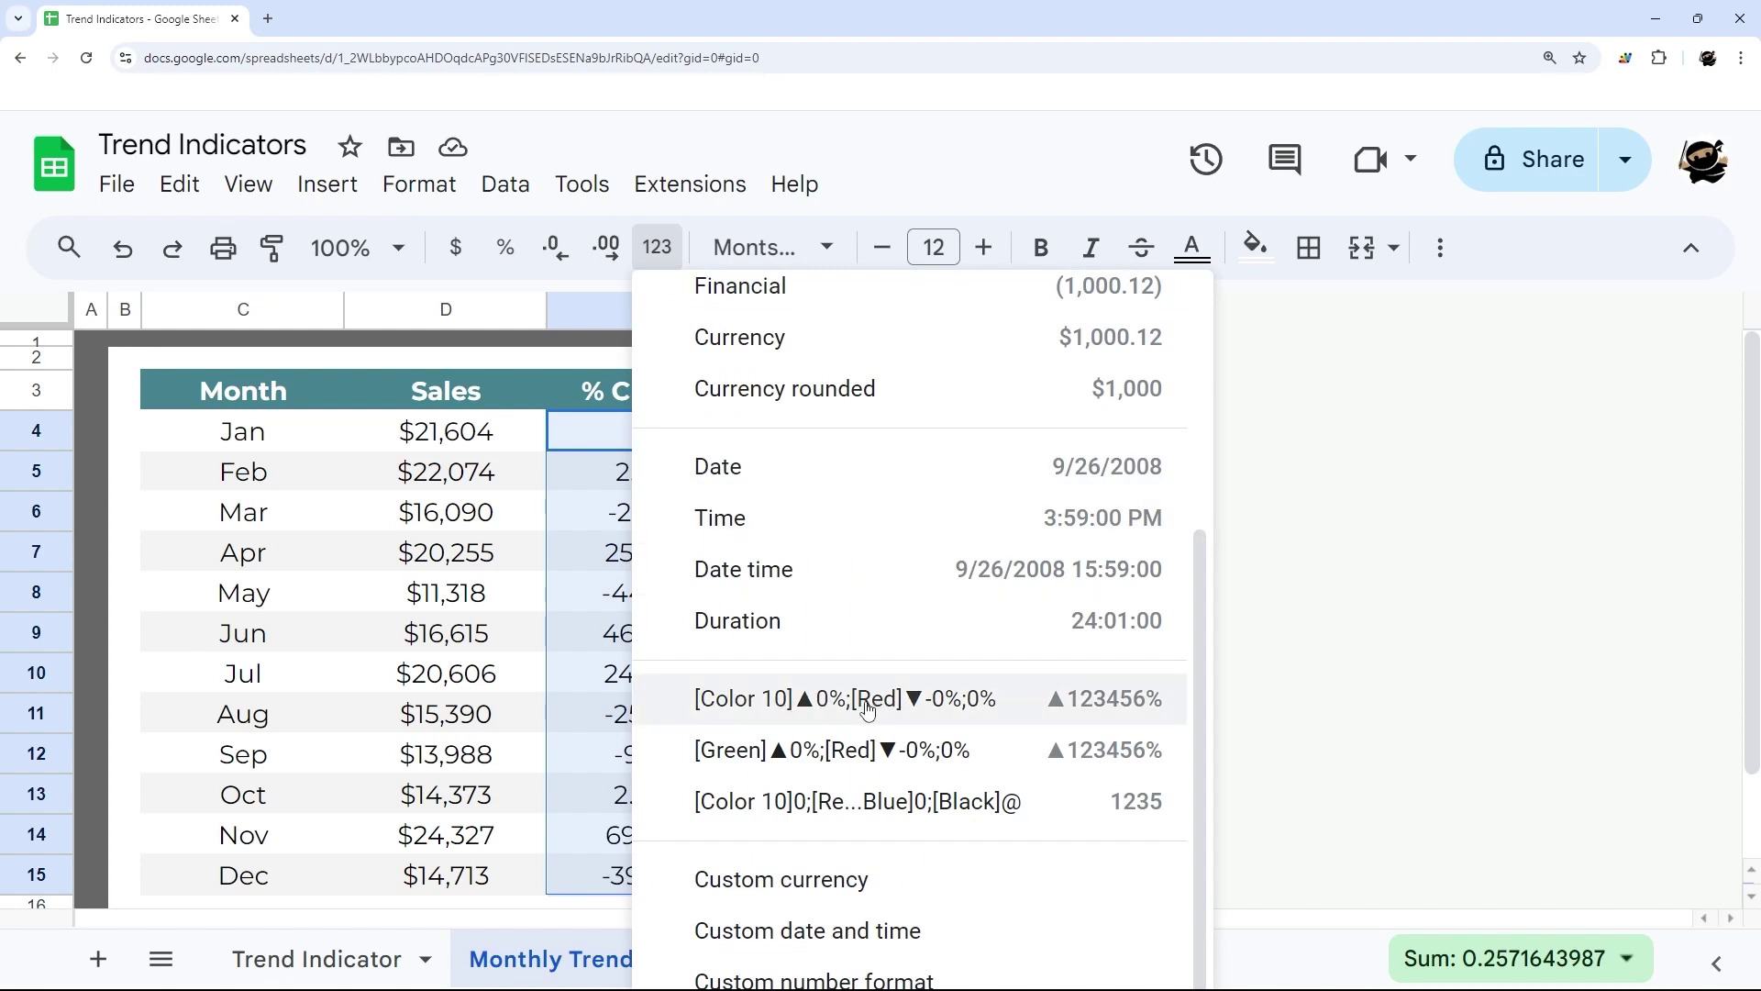
pyautogui.click(811, 977)
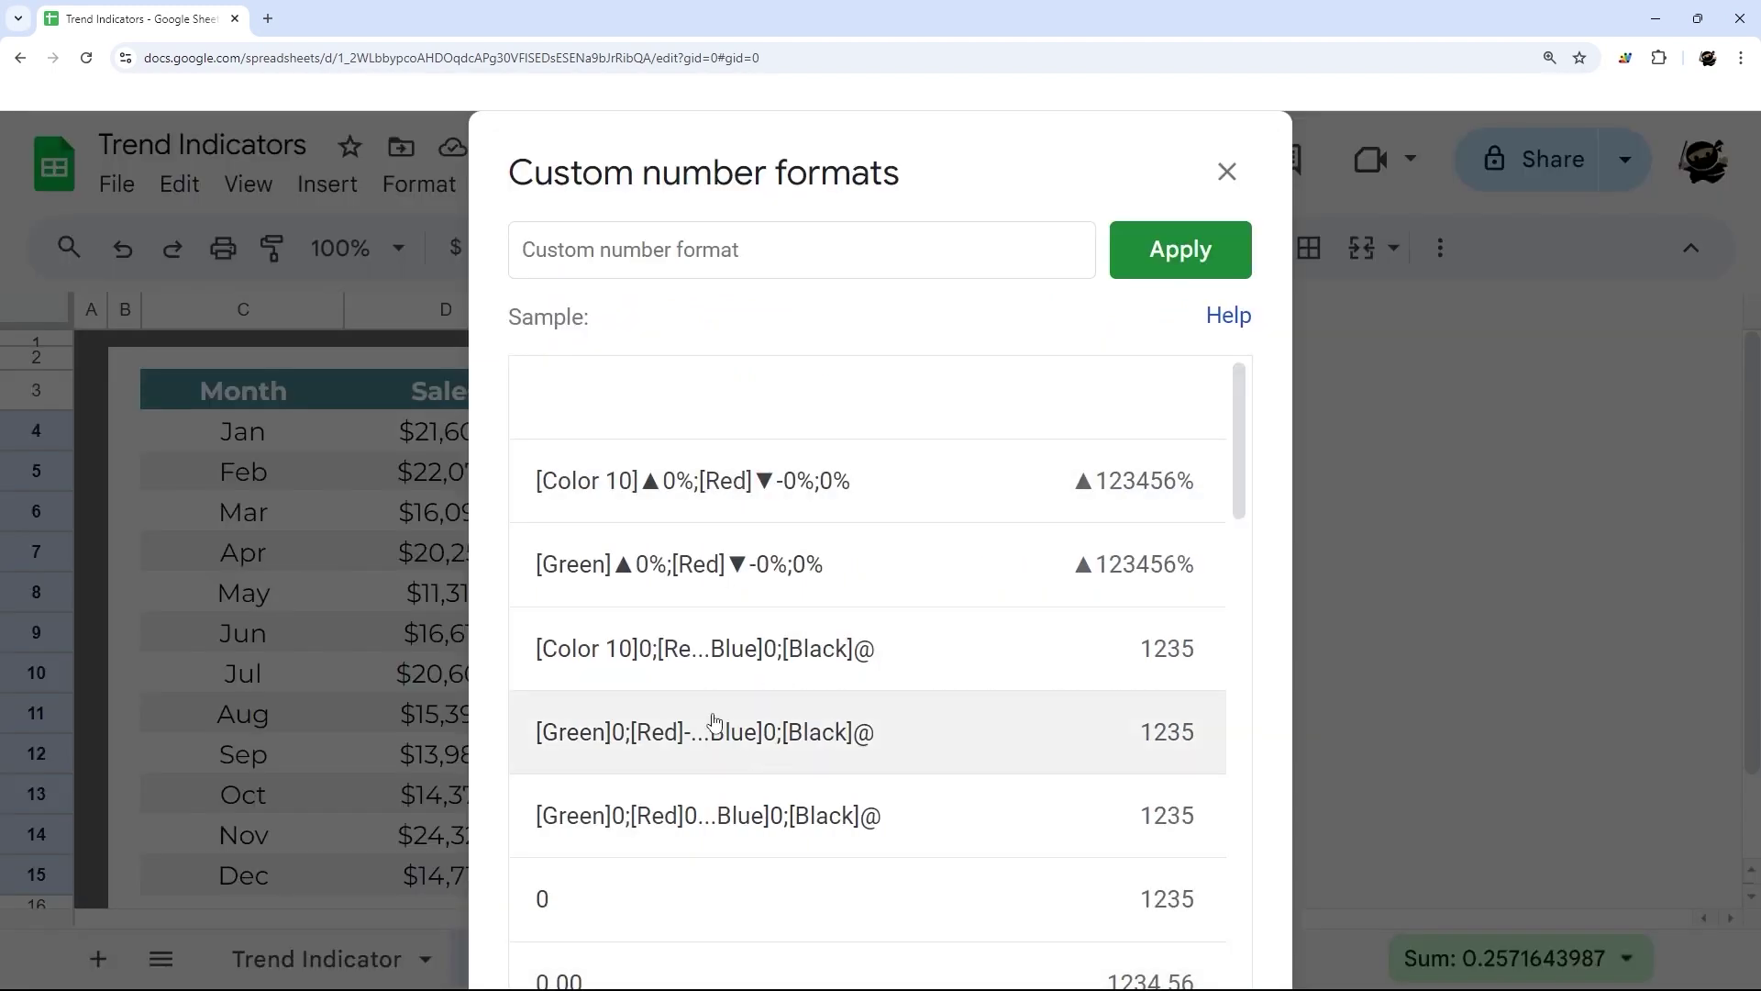
pyautogui.click(1227, 172)
pyautogui.click(656, 249)
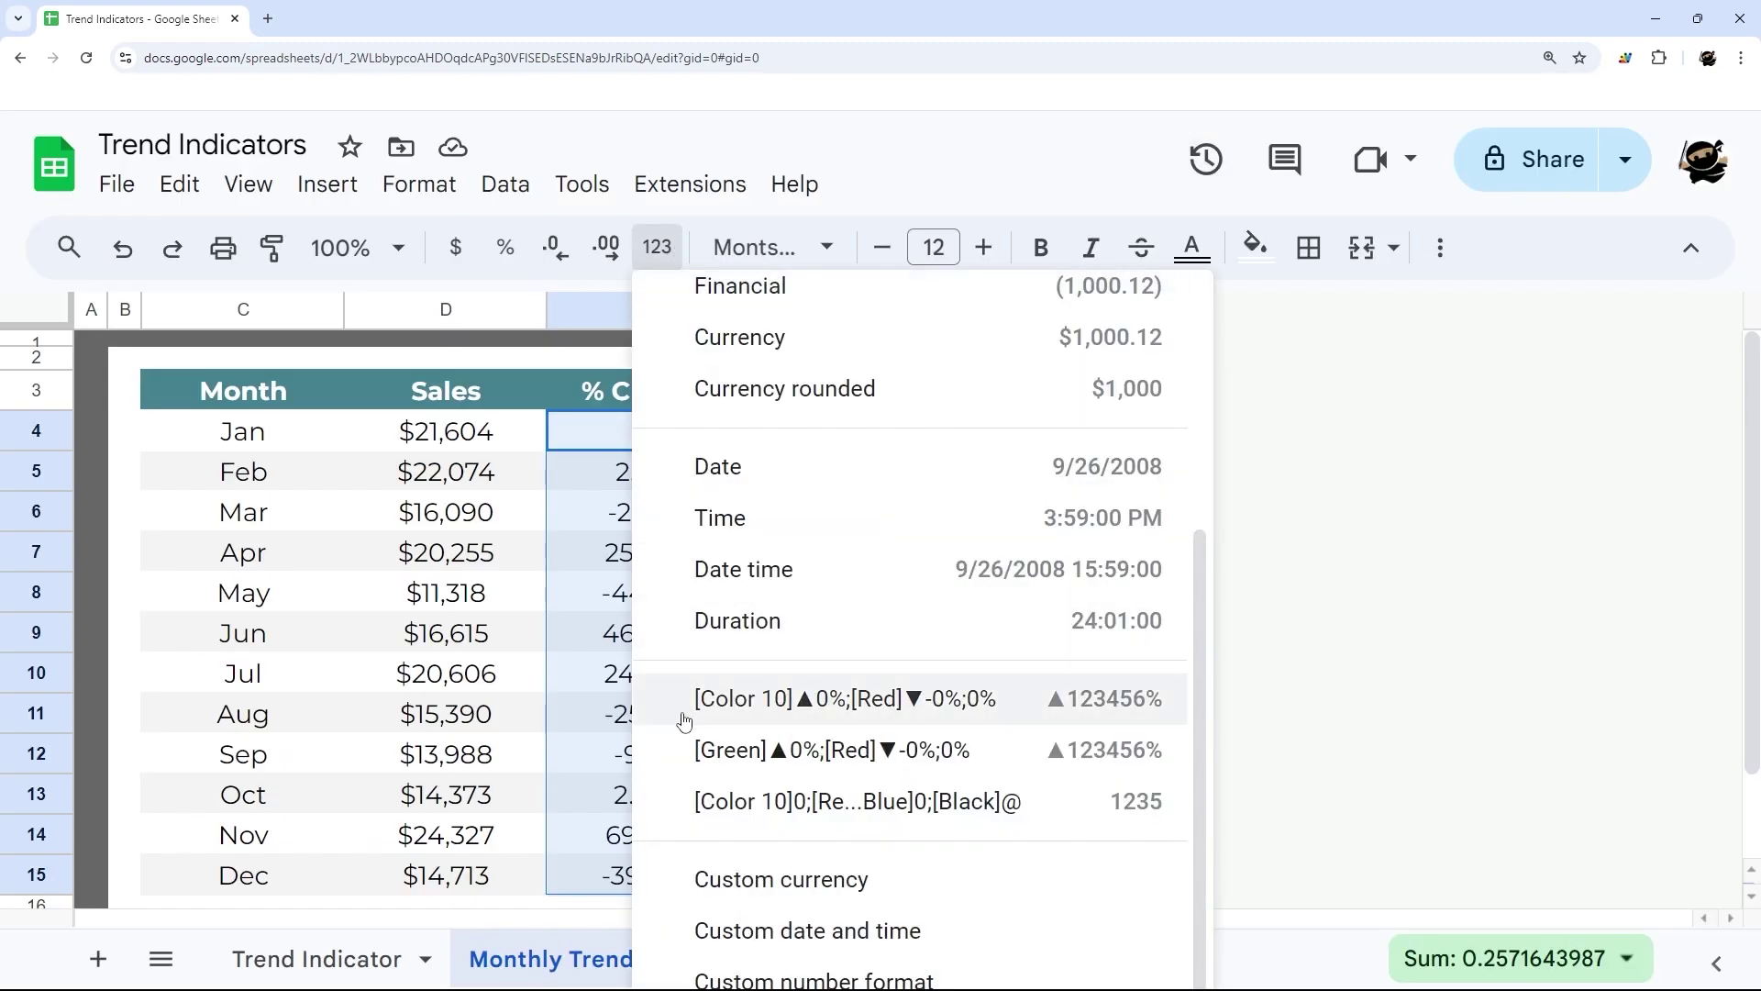
pyautogui.click(841, 703)
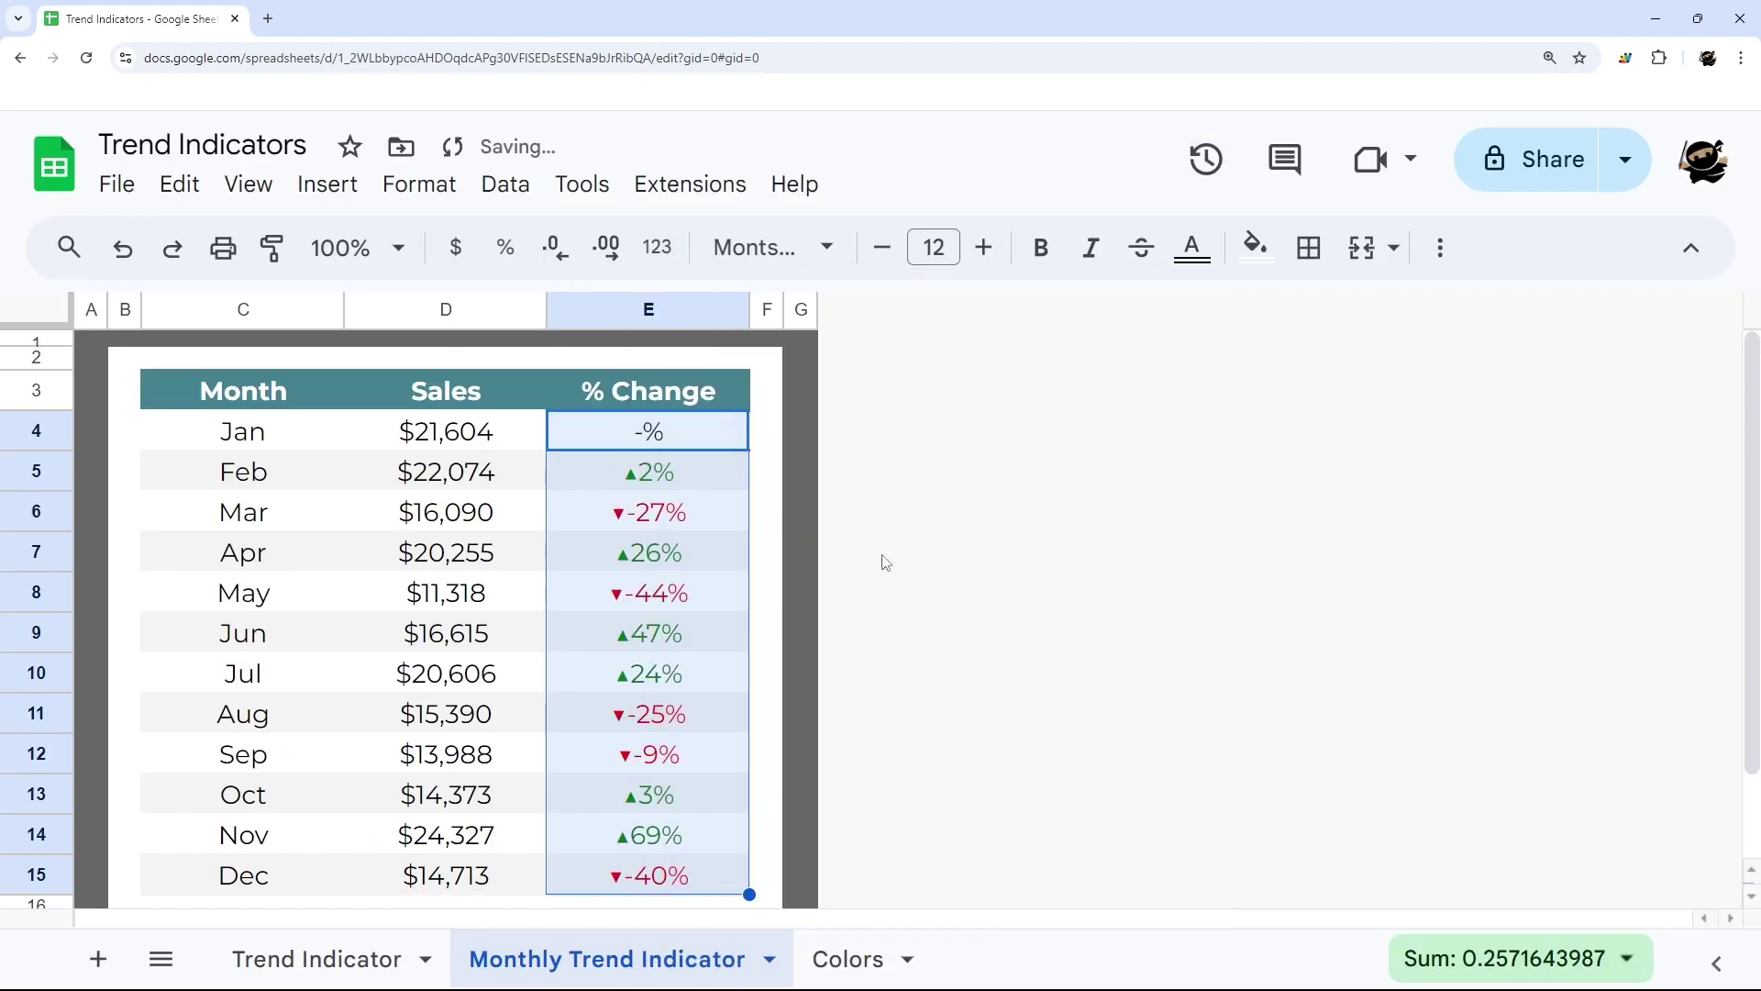
# Change the E4:E15 custom format to [Color 10]▲0.0%;[Red]▼-0.0%;0% for one decimal place
pyautogui.click(800, 551)
pyautogui.click(645, 473)
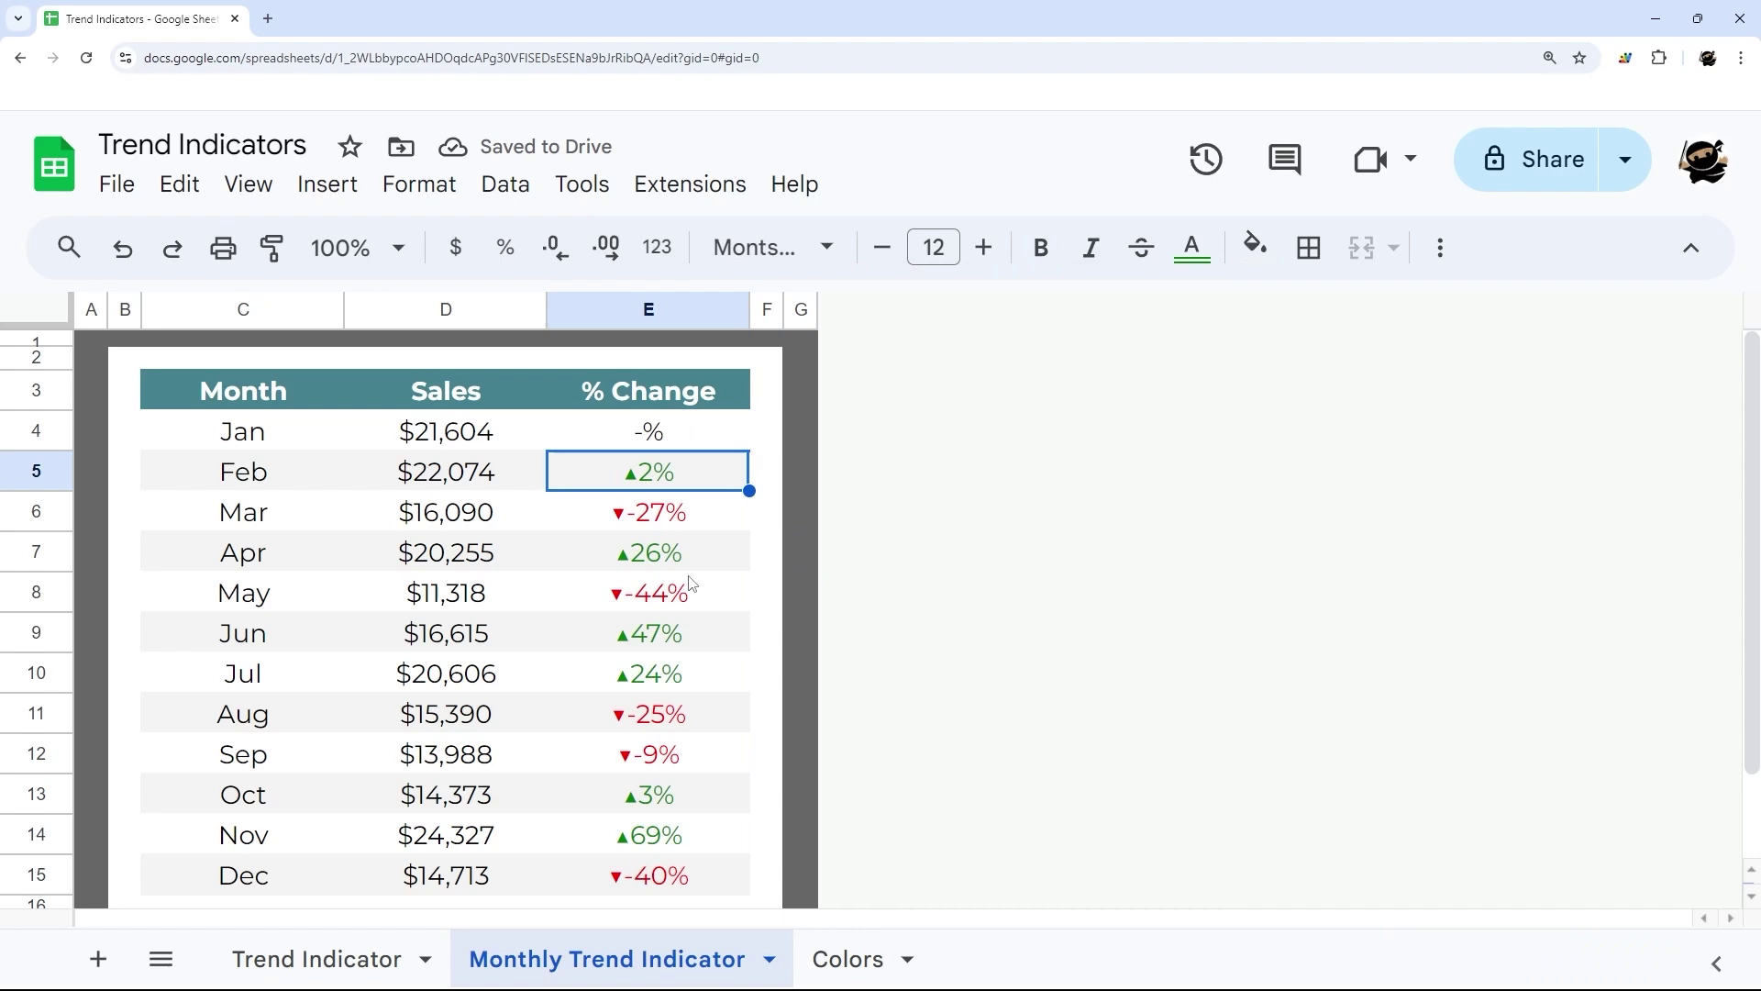
pyautogui.scroll(-1, 706, 598)
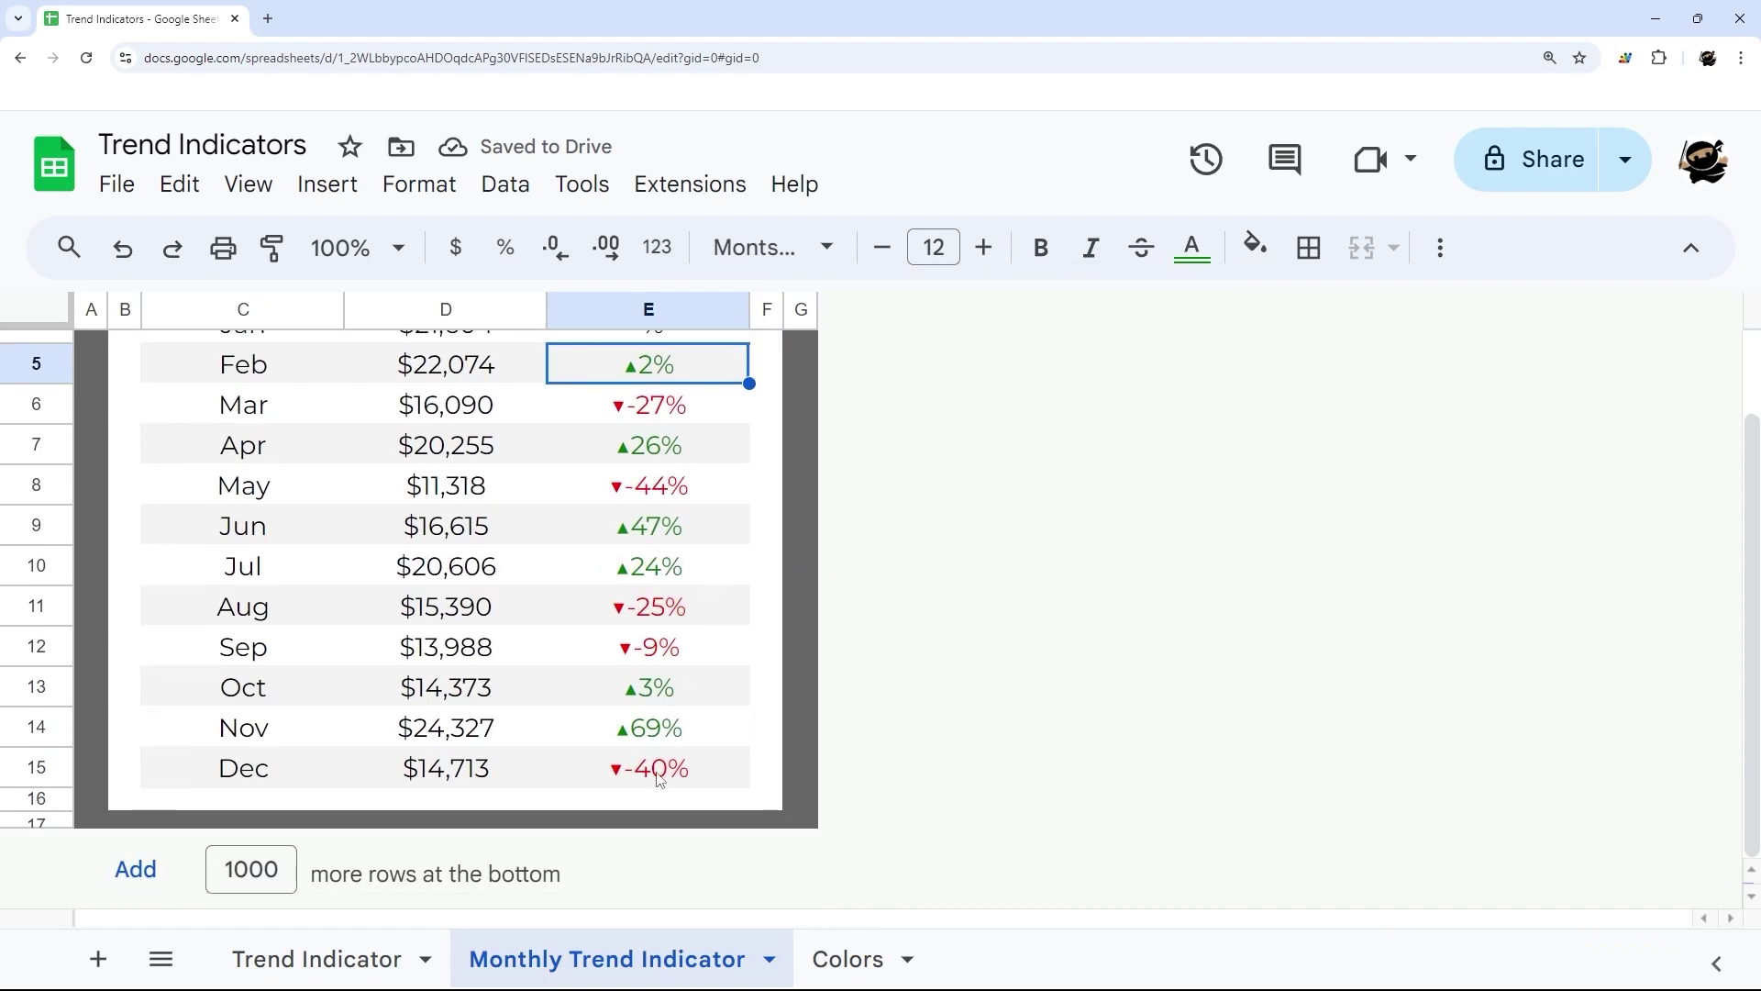
pyautogui.moveTo(660, 779); pyautogui.dragTo(684, 443)
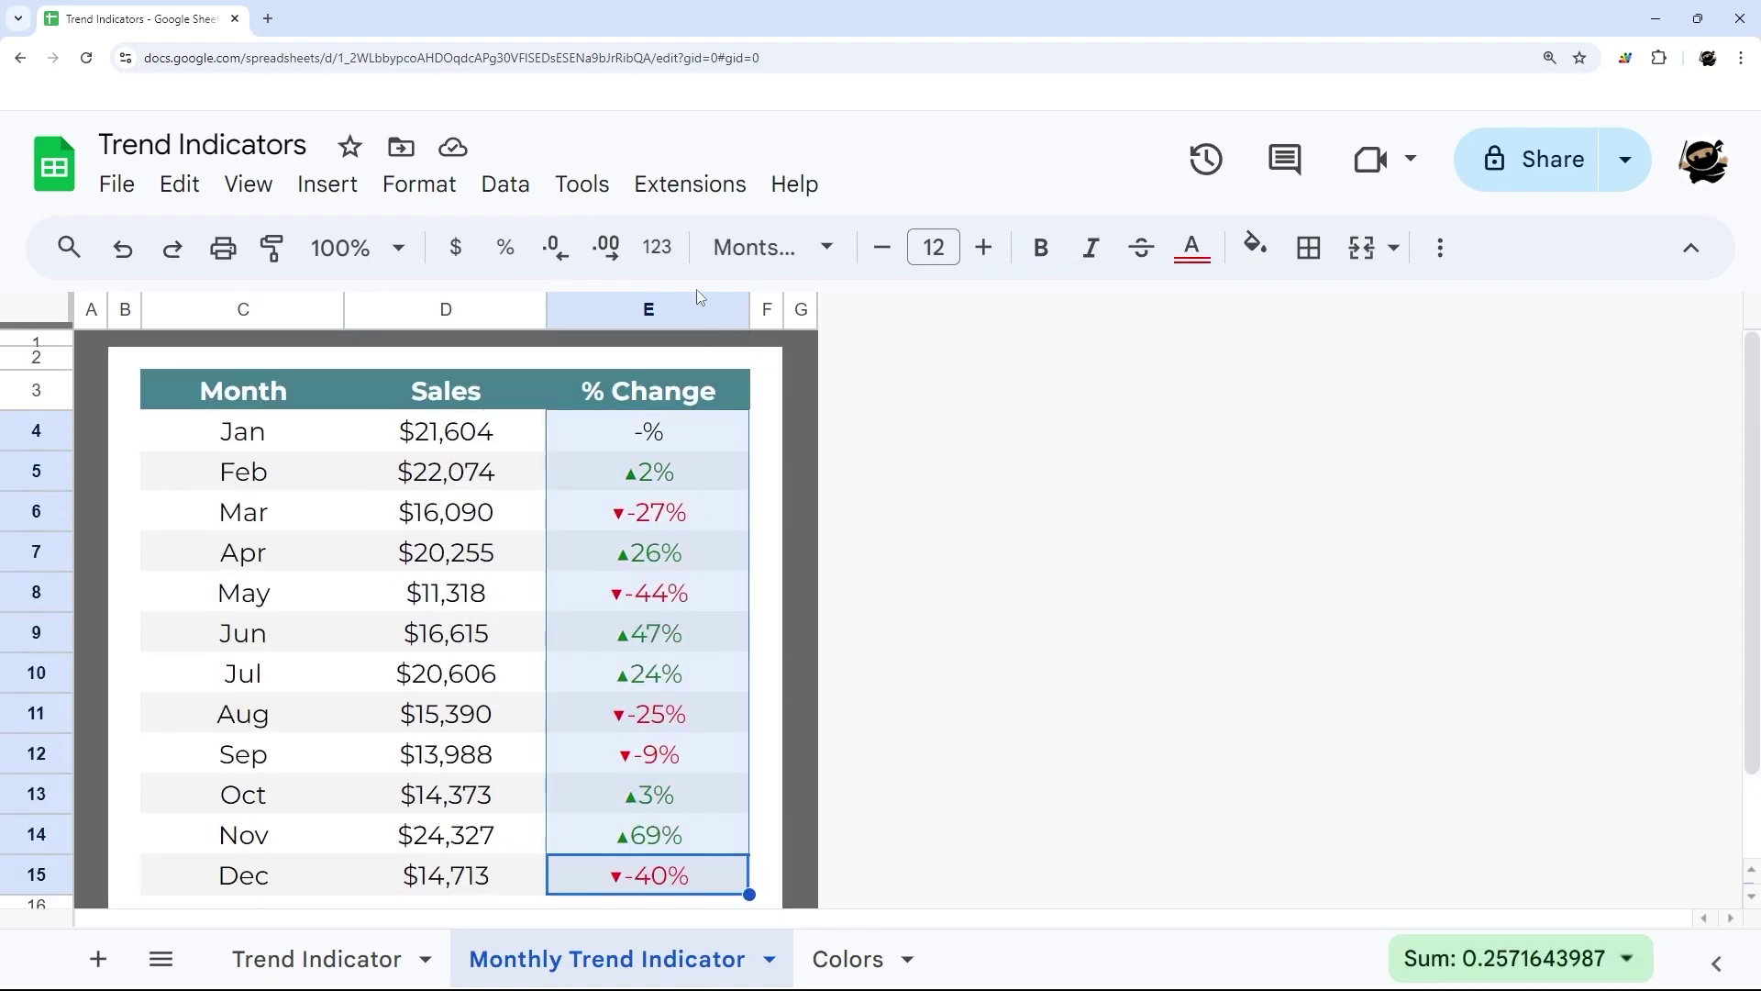
pyautogui.click(657, 246)
pyautogui.click(826, 976)
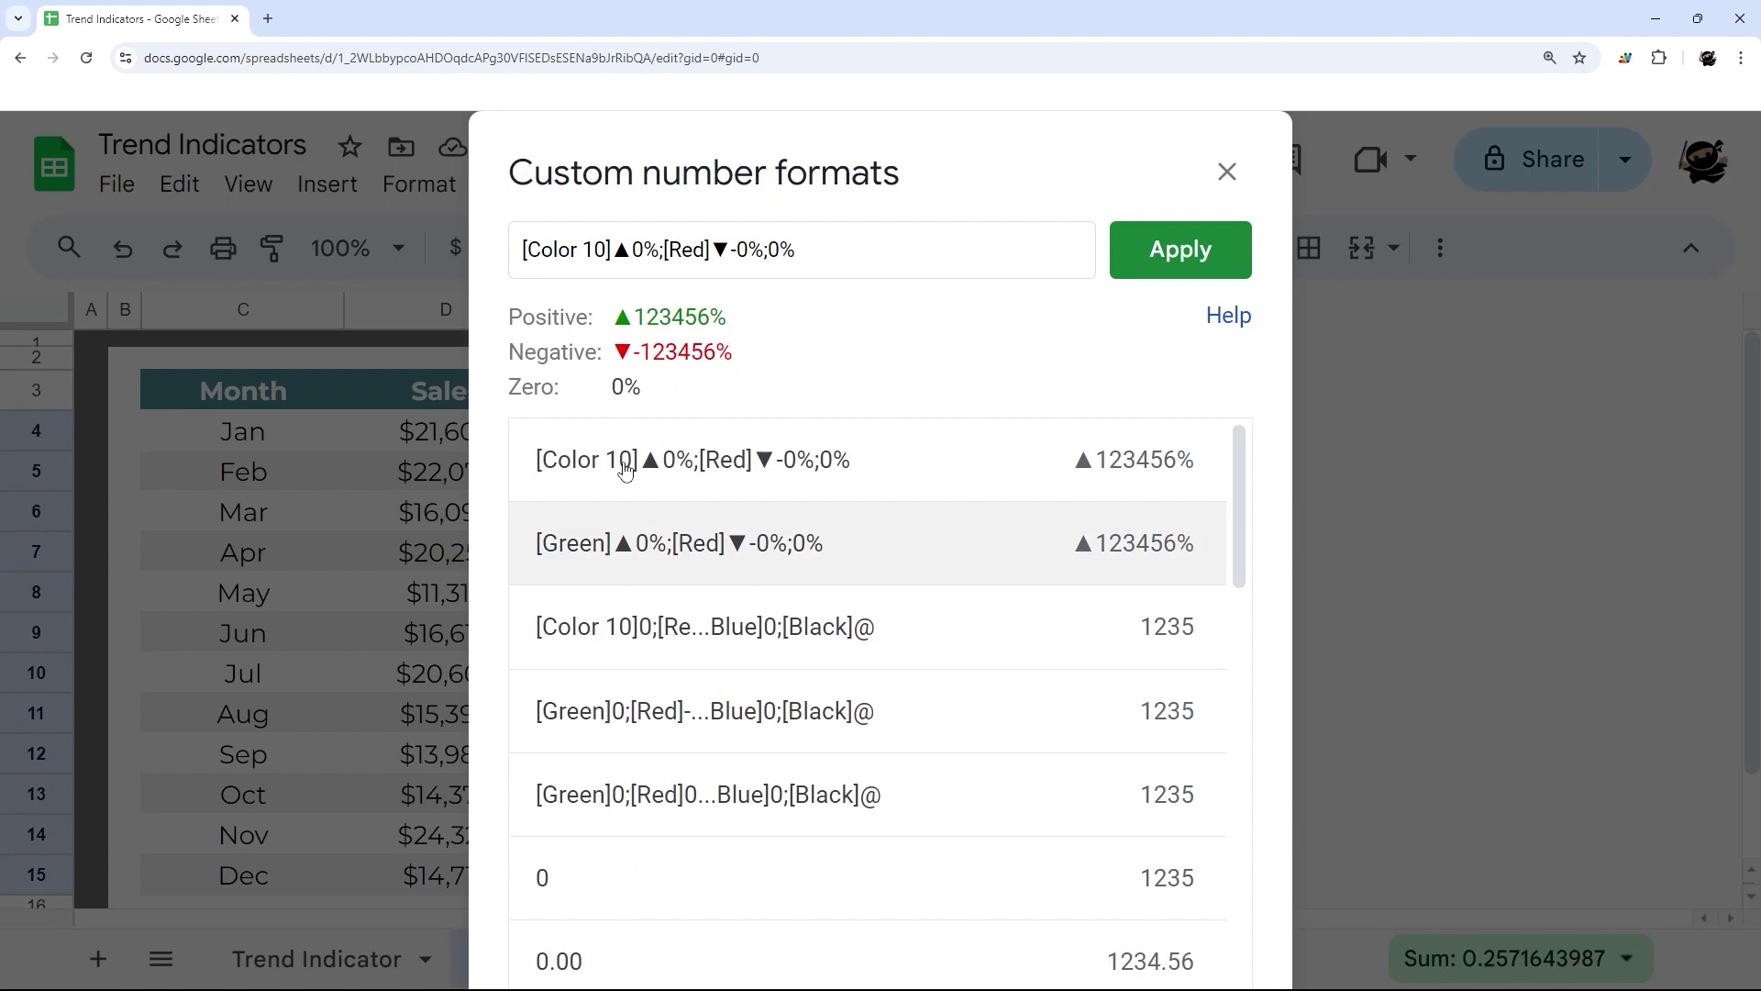
pyautogui.click(646, 251)
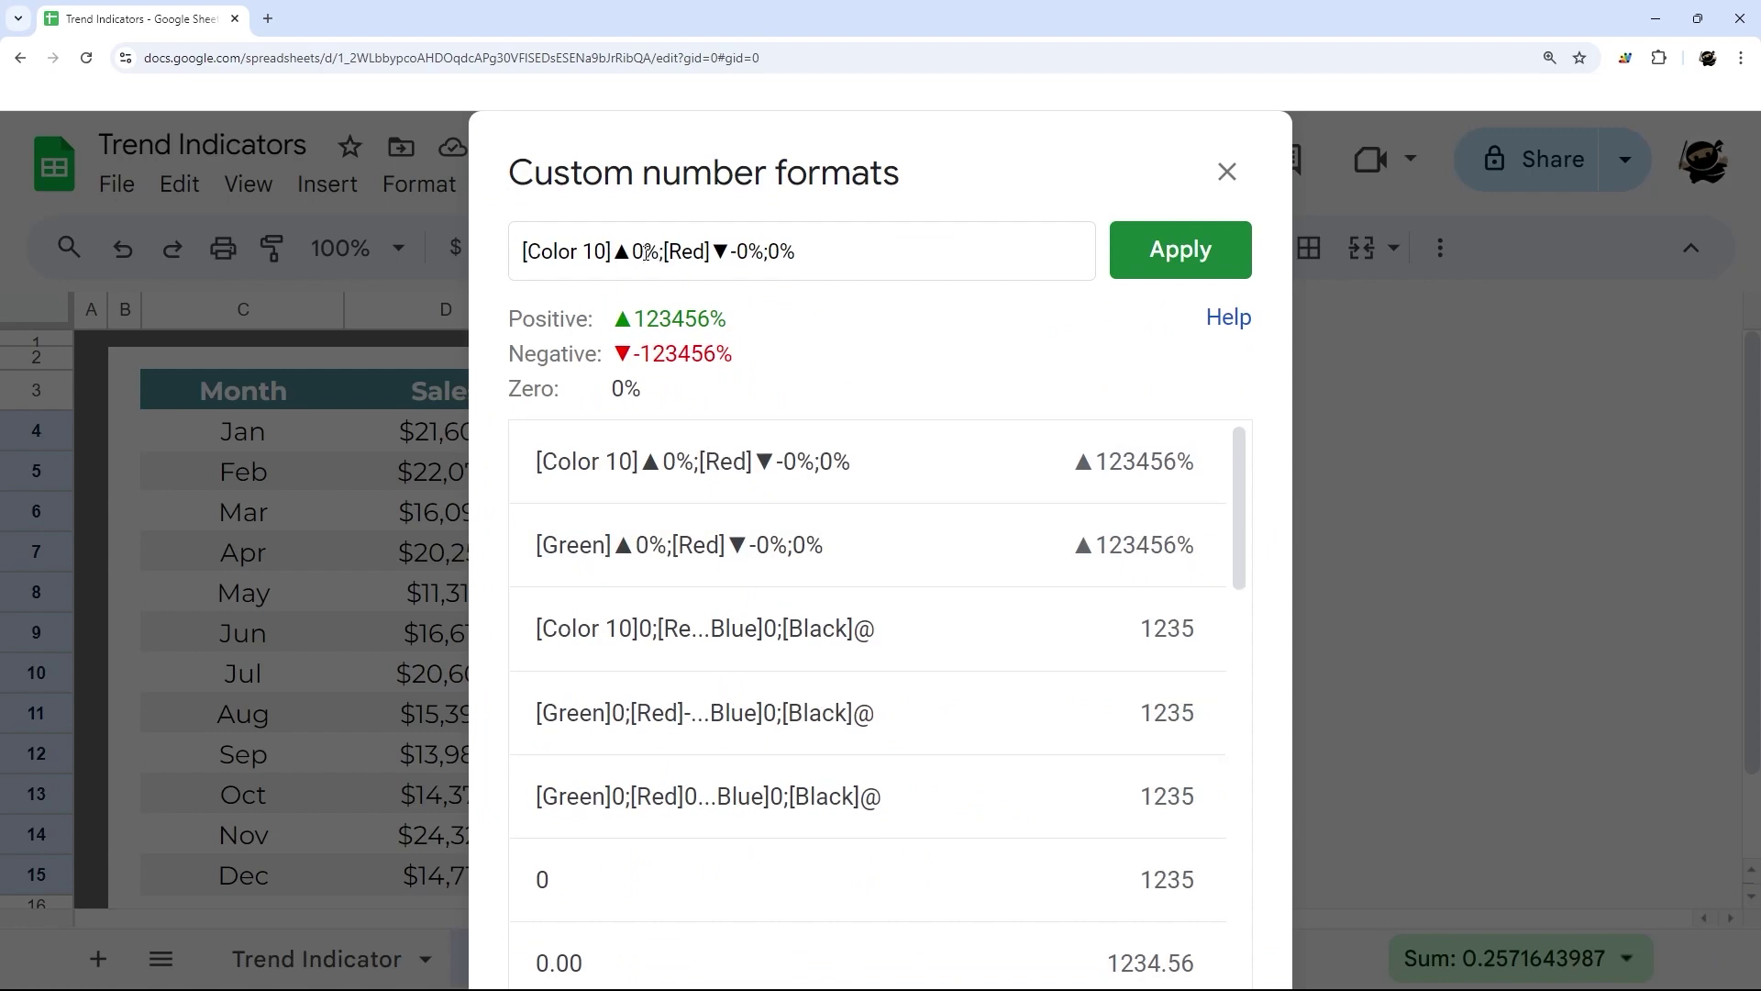
pyautogui.write('.0')
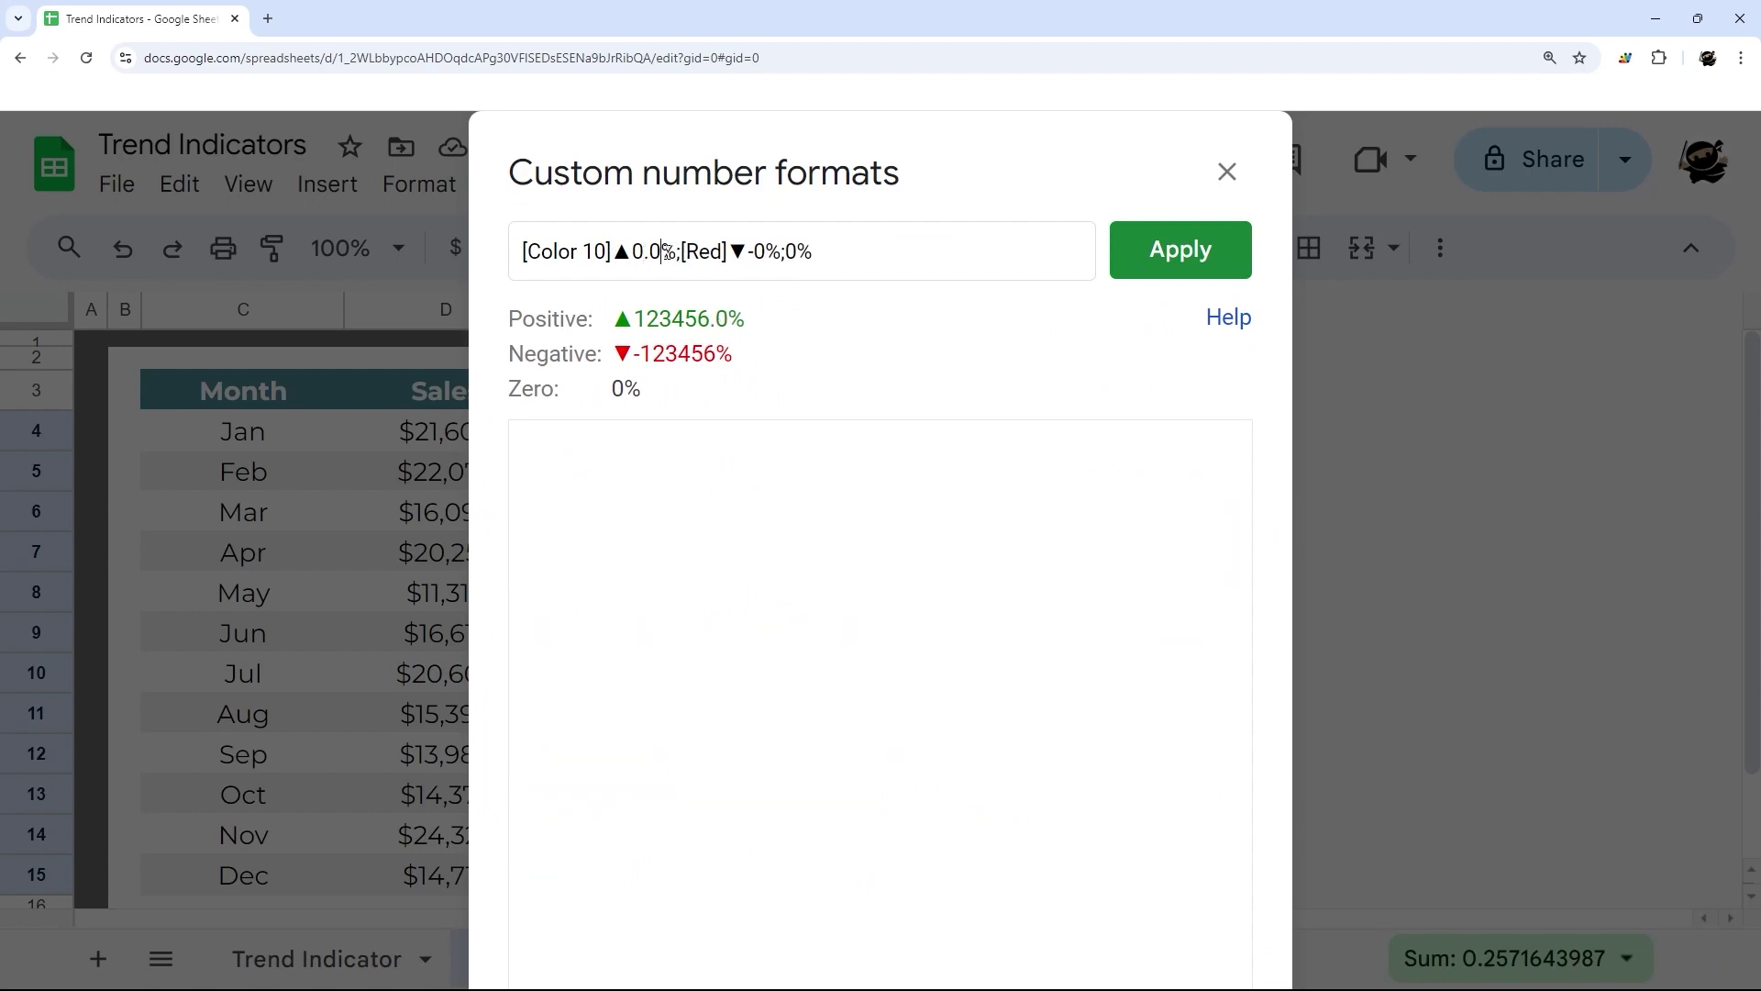
pyautogui.write('.0')
pyautogui.click(1178, 263)
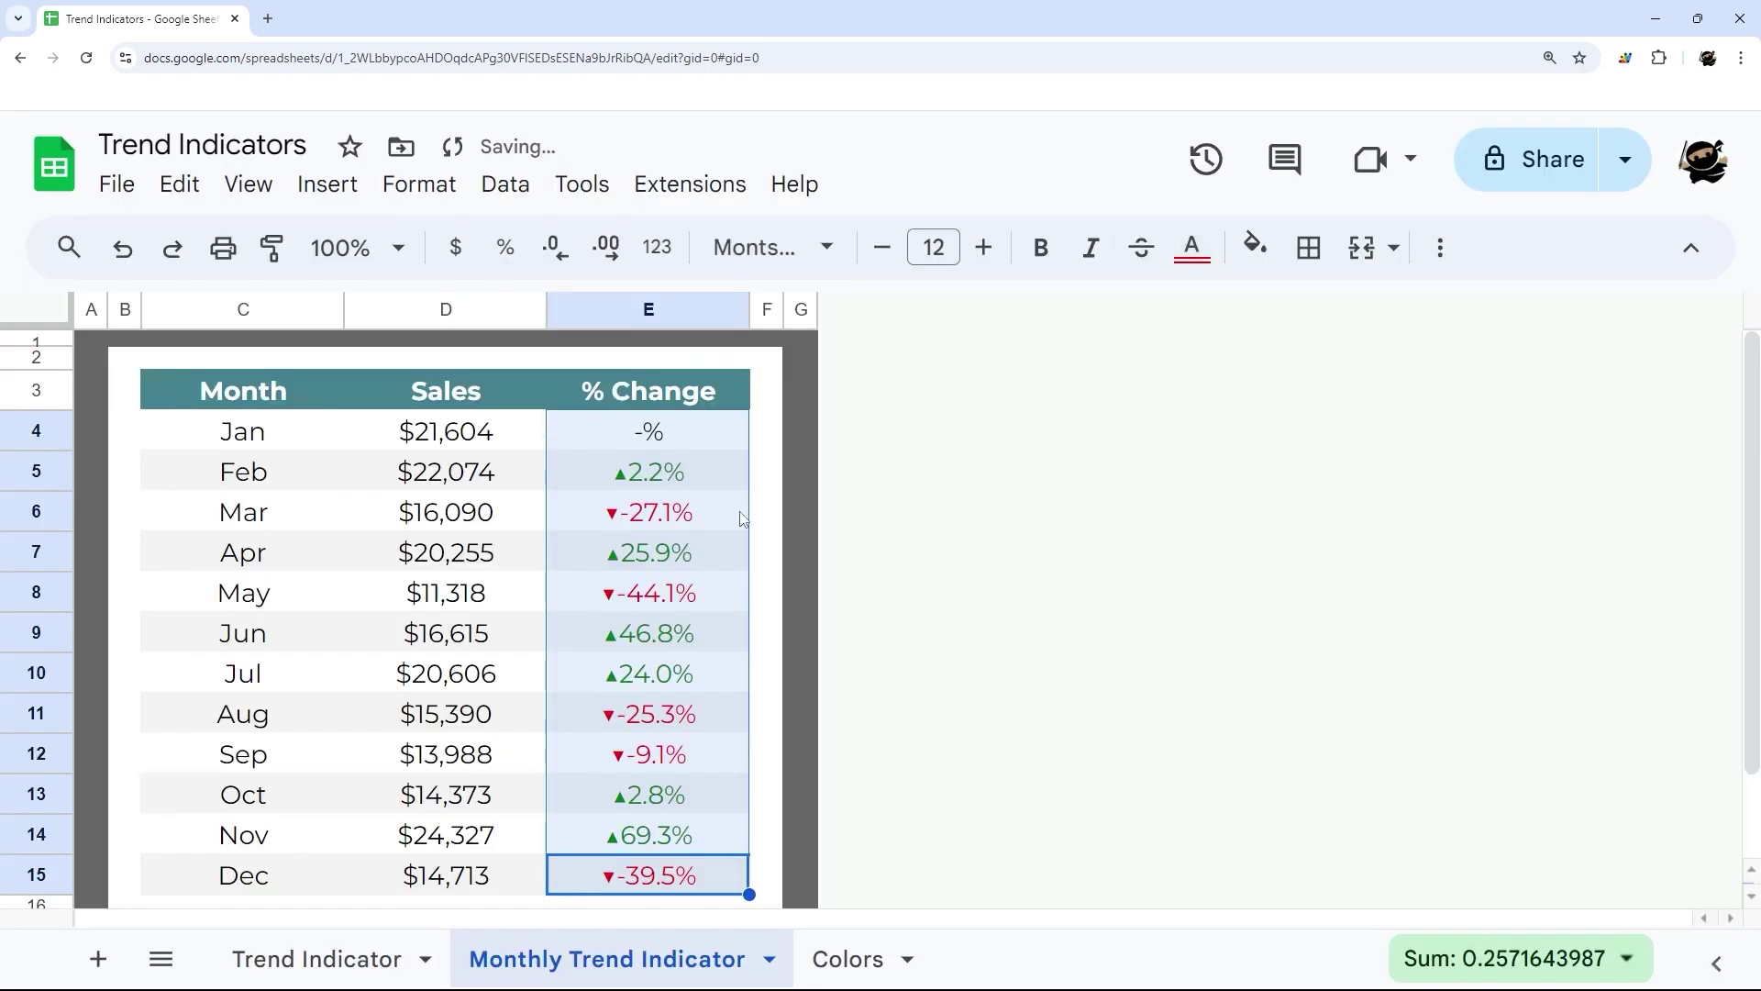
pyautogui.click(646, 486)
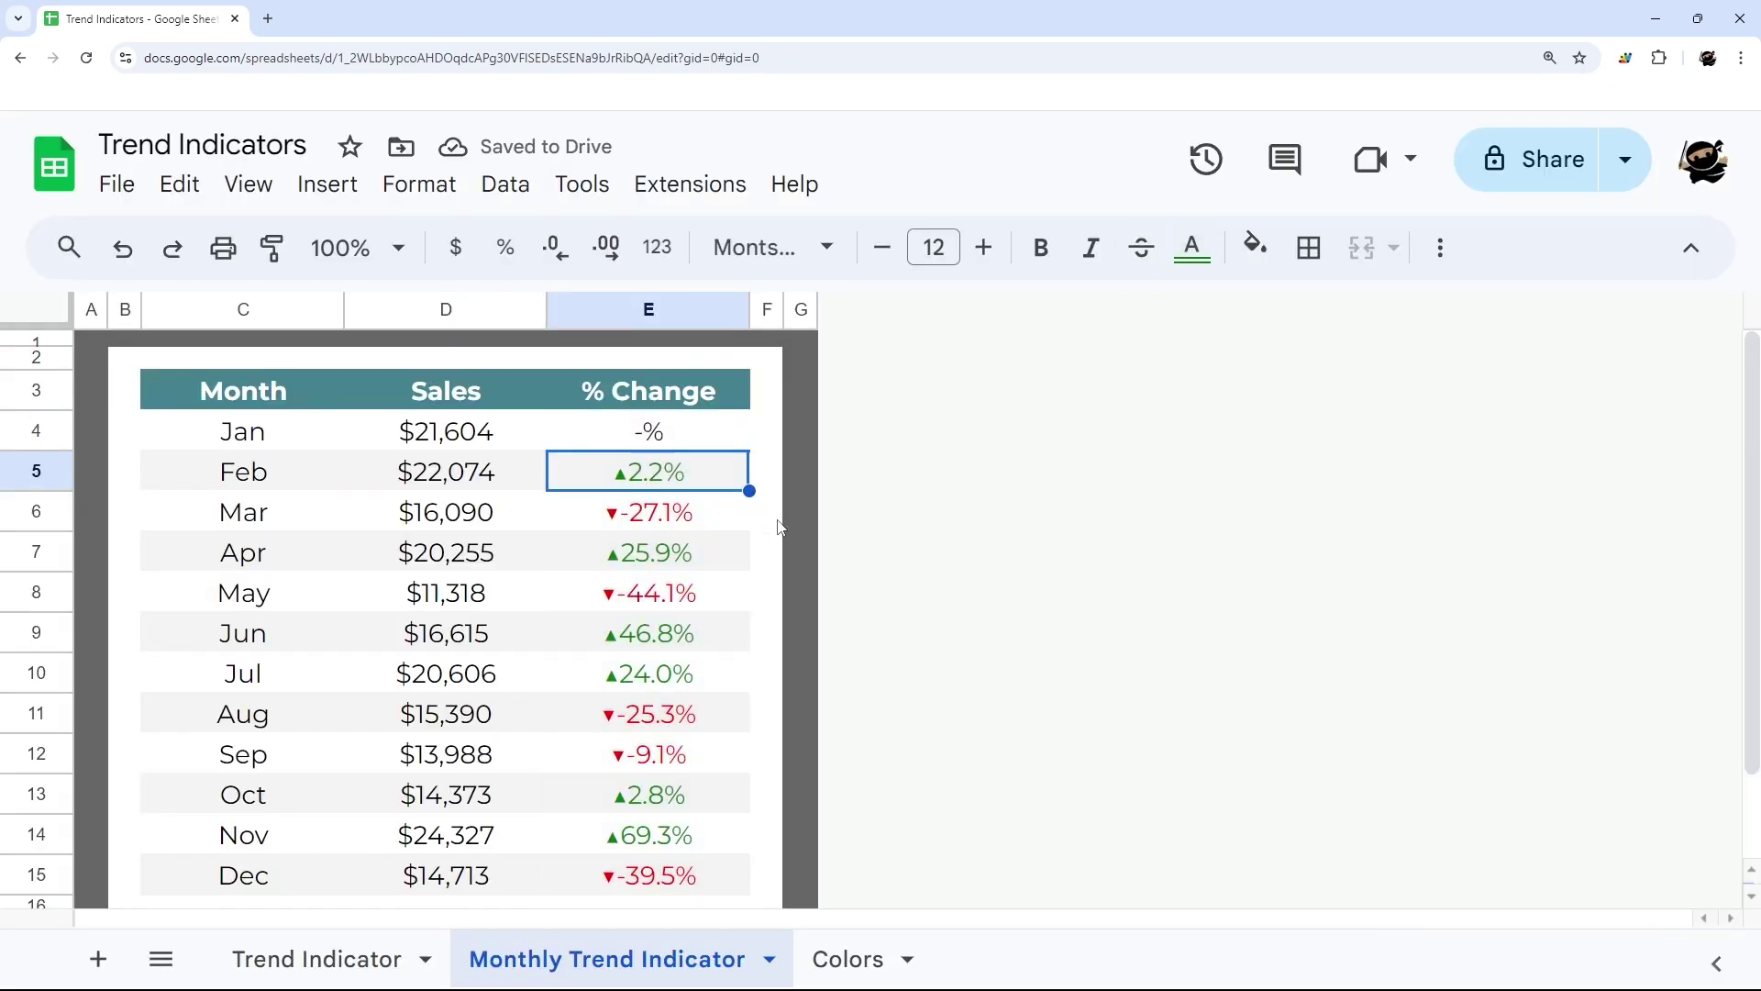
# Switch to the Colors sheet and browse its color numbers and hex codes from Black to Color 56
pyautogui.scroll(-3, 810, 536)
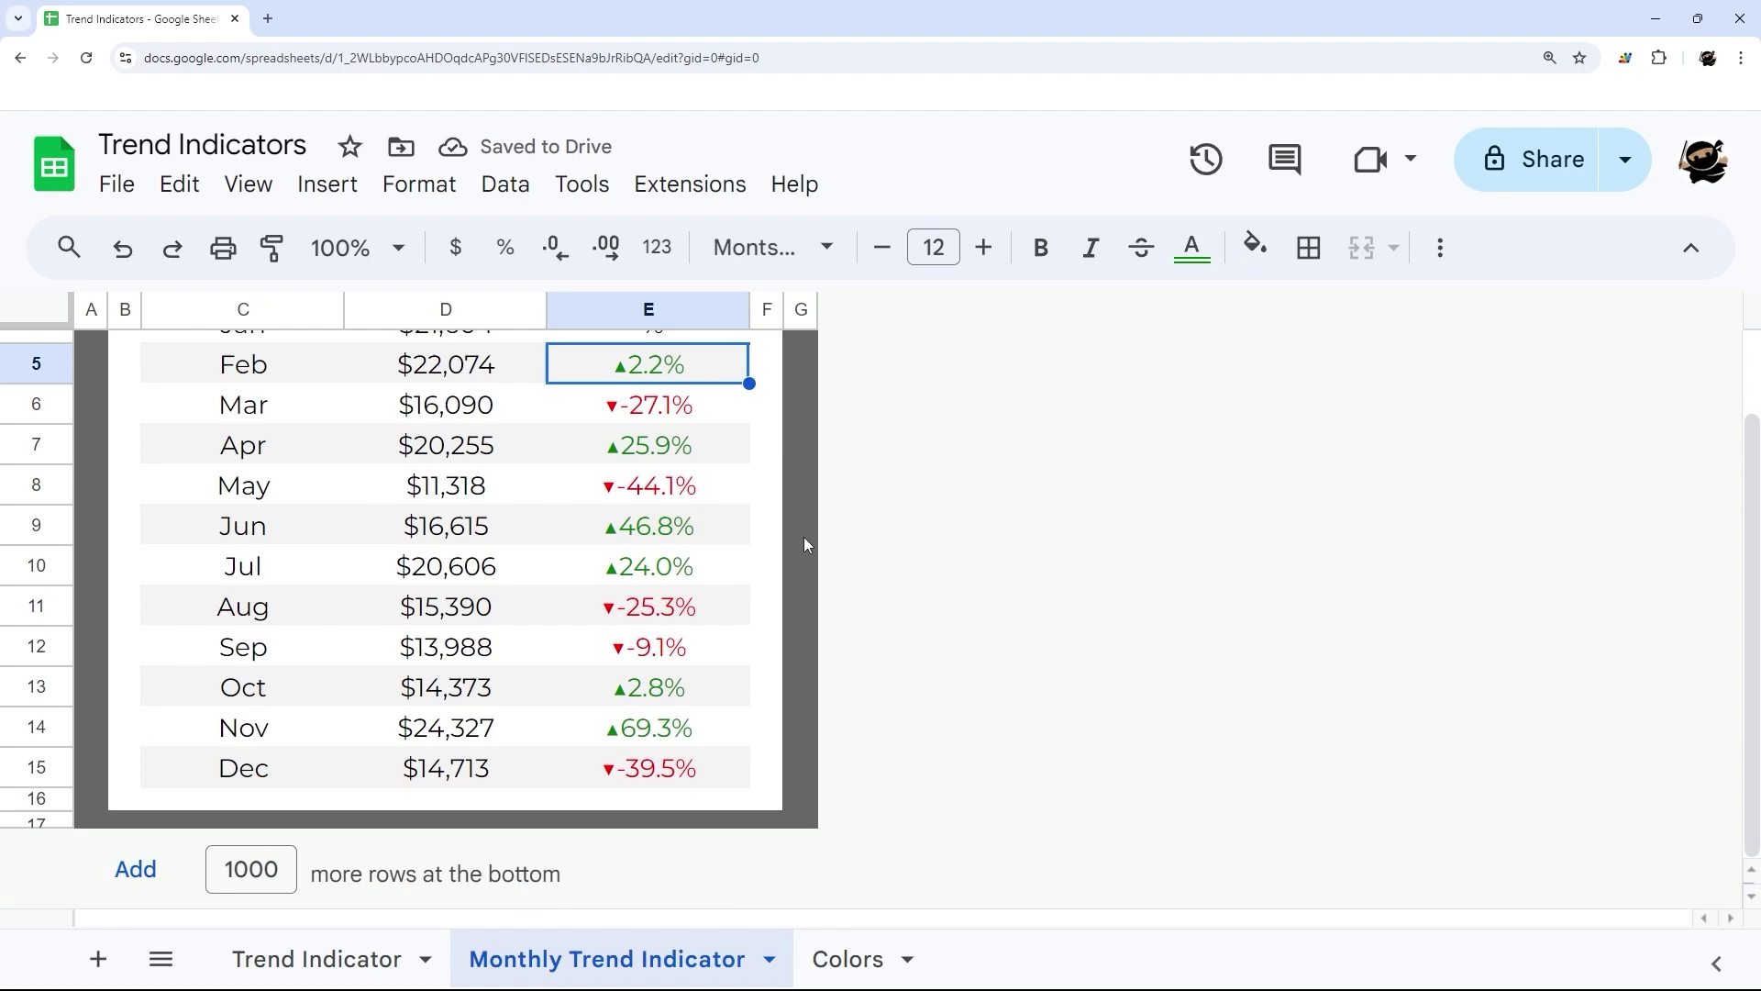
pyautogui.click(833, 957)
pyautogui.scroll(-8, 196, 567)
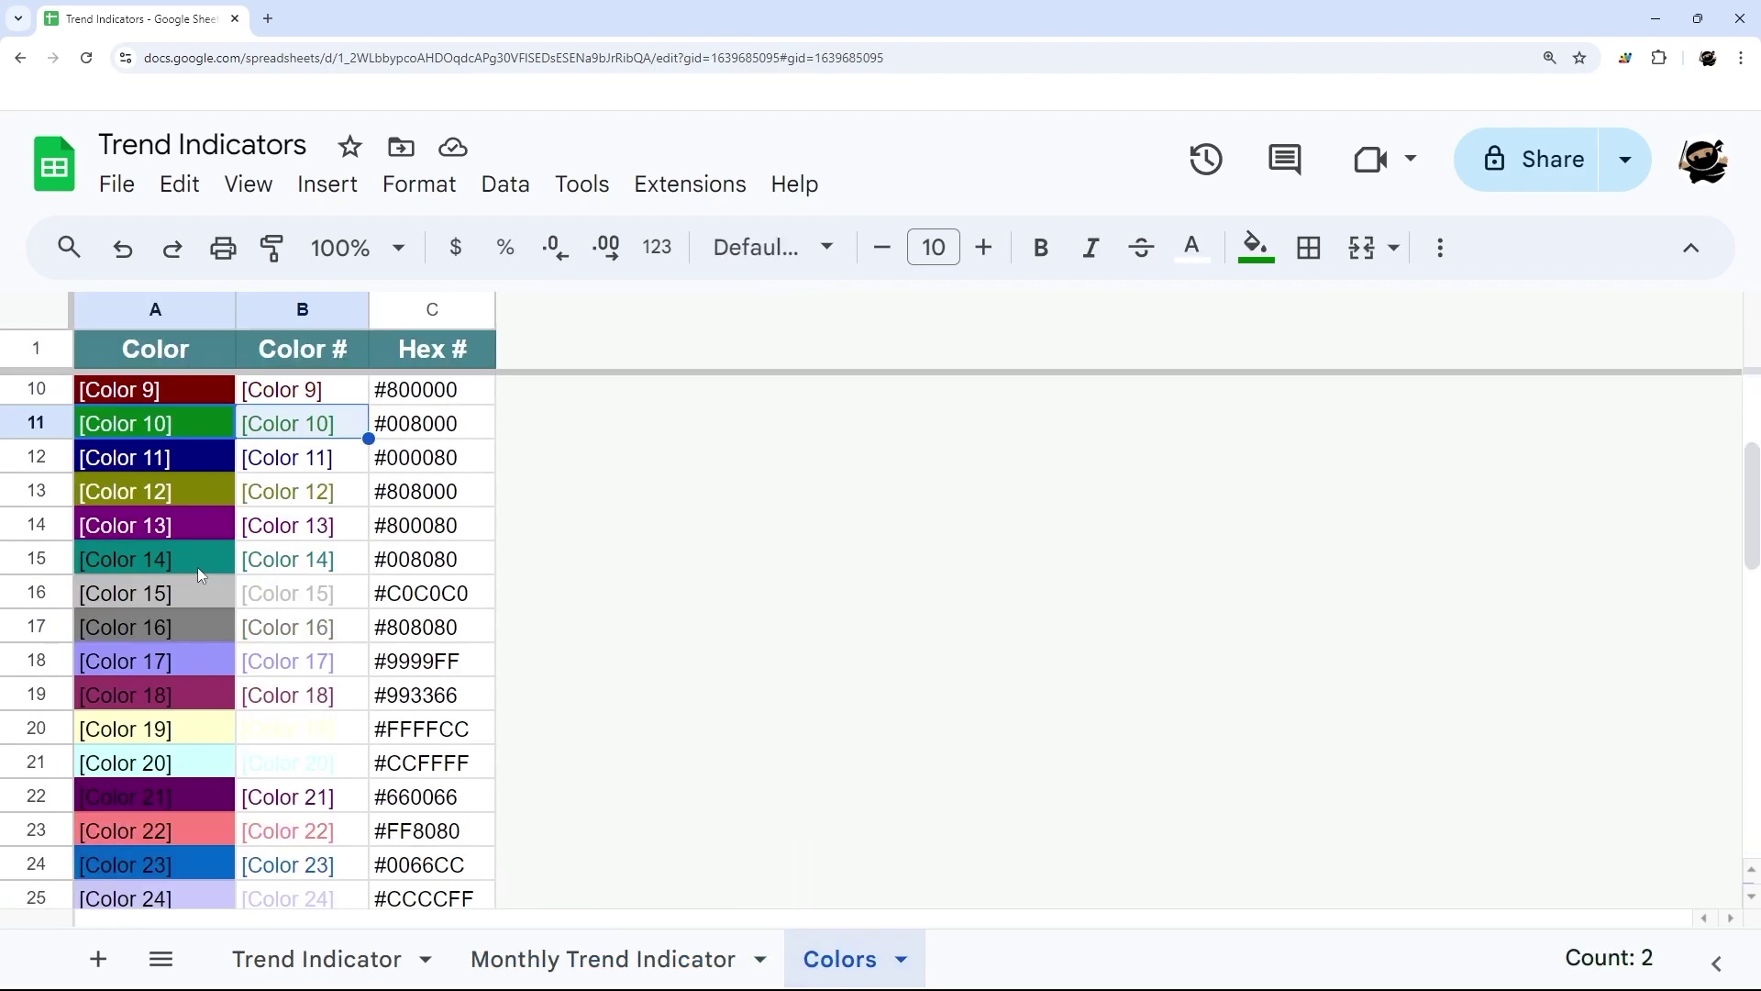
pyautogui.scroll(-6, 250, 575)
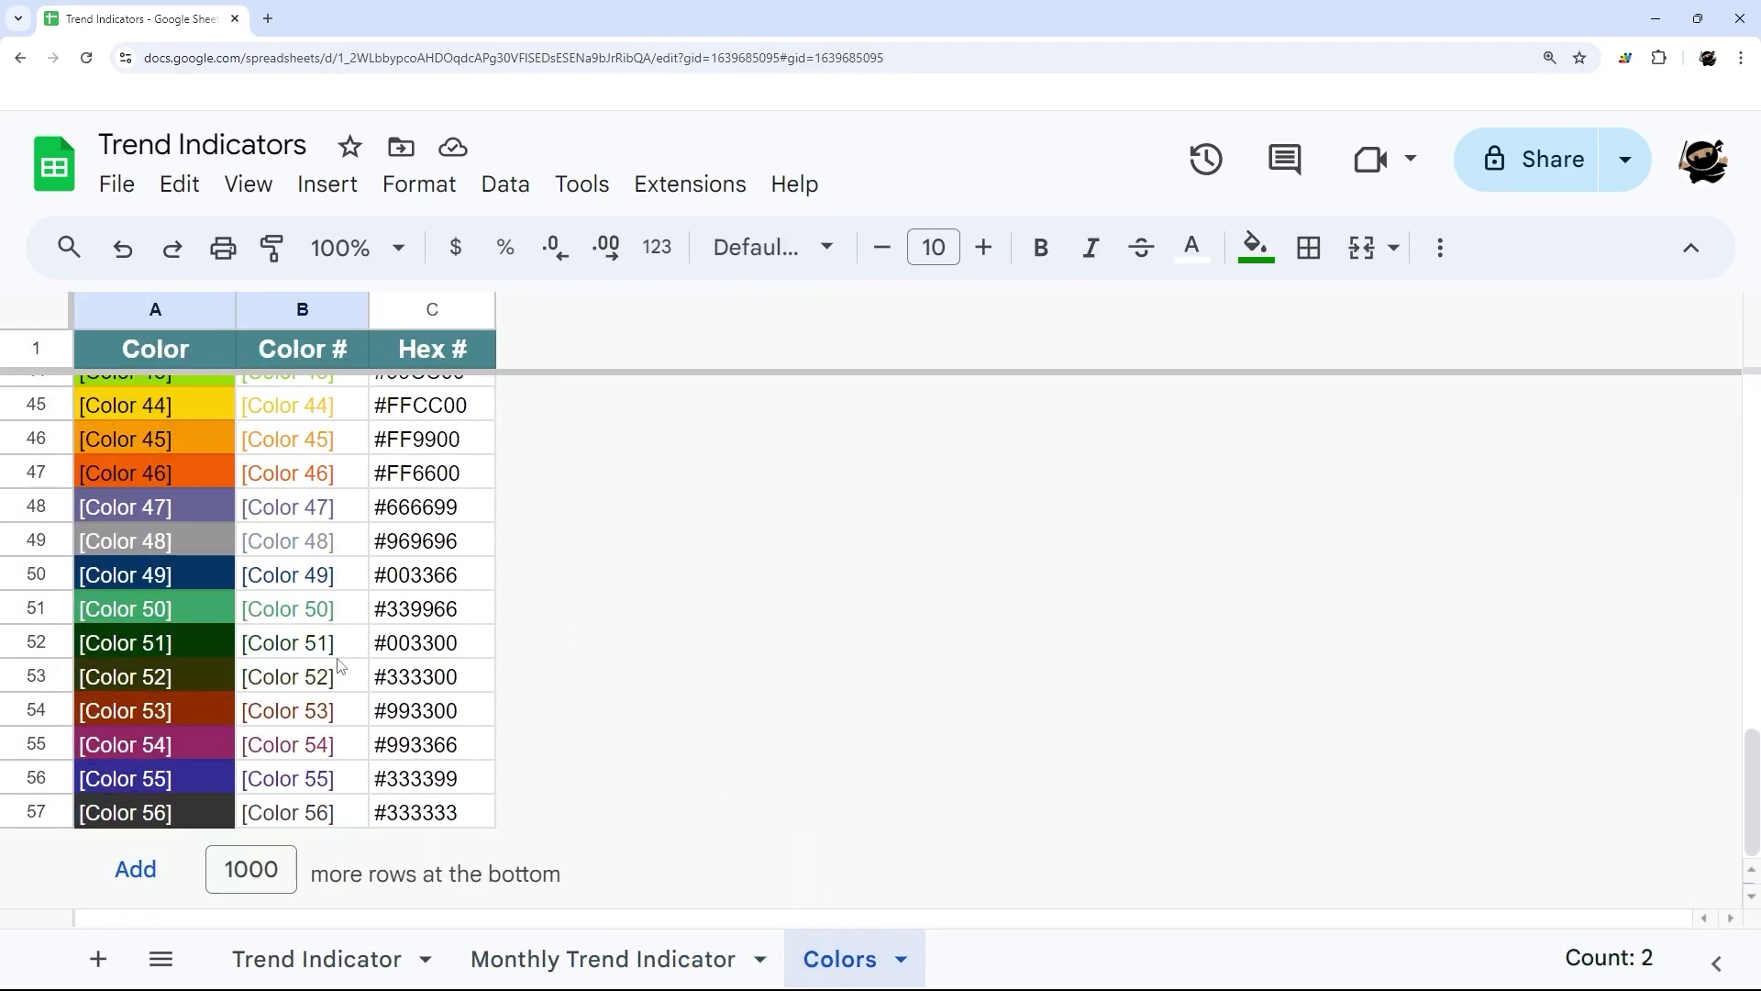
pyautogui.scroll(14, 359, 675)
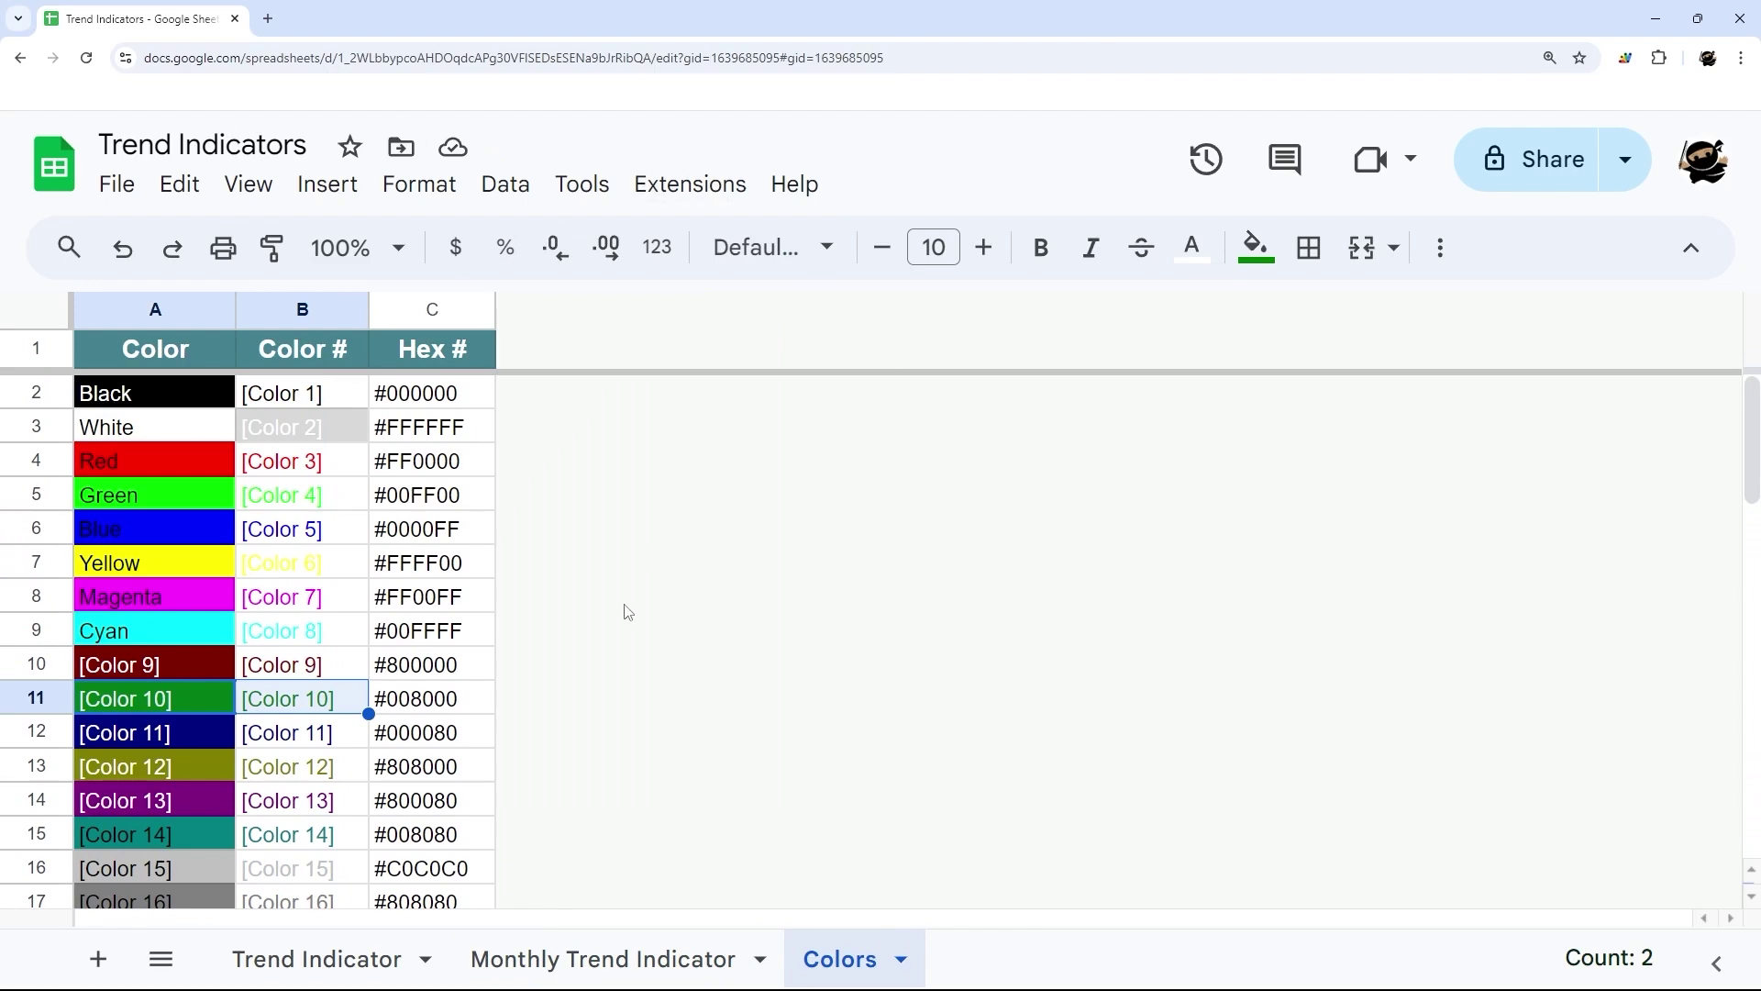
pyautogui.scroll(-14, 187, 440)
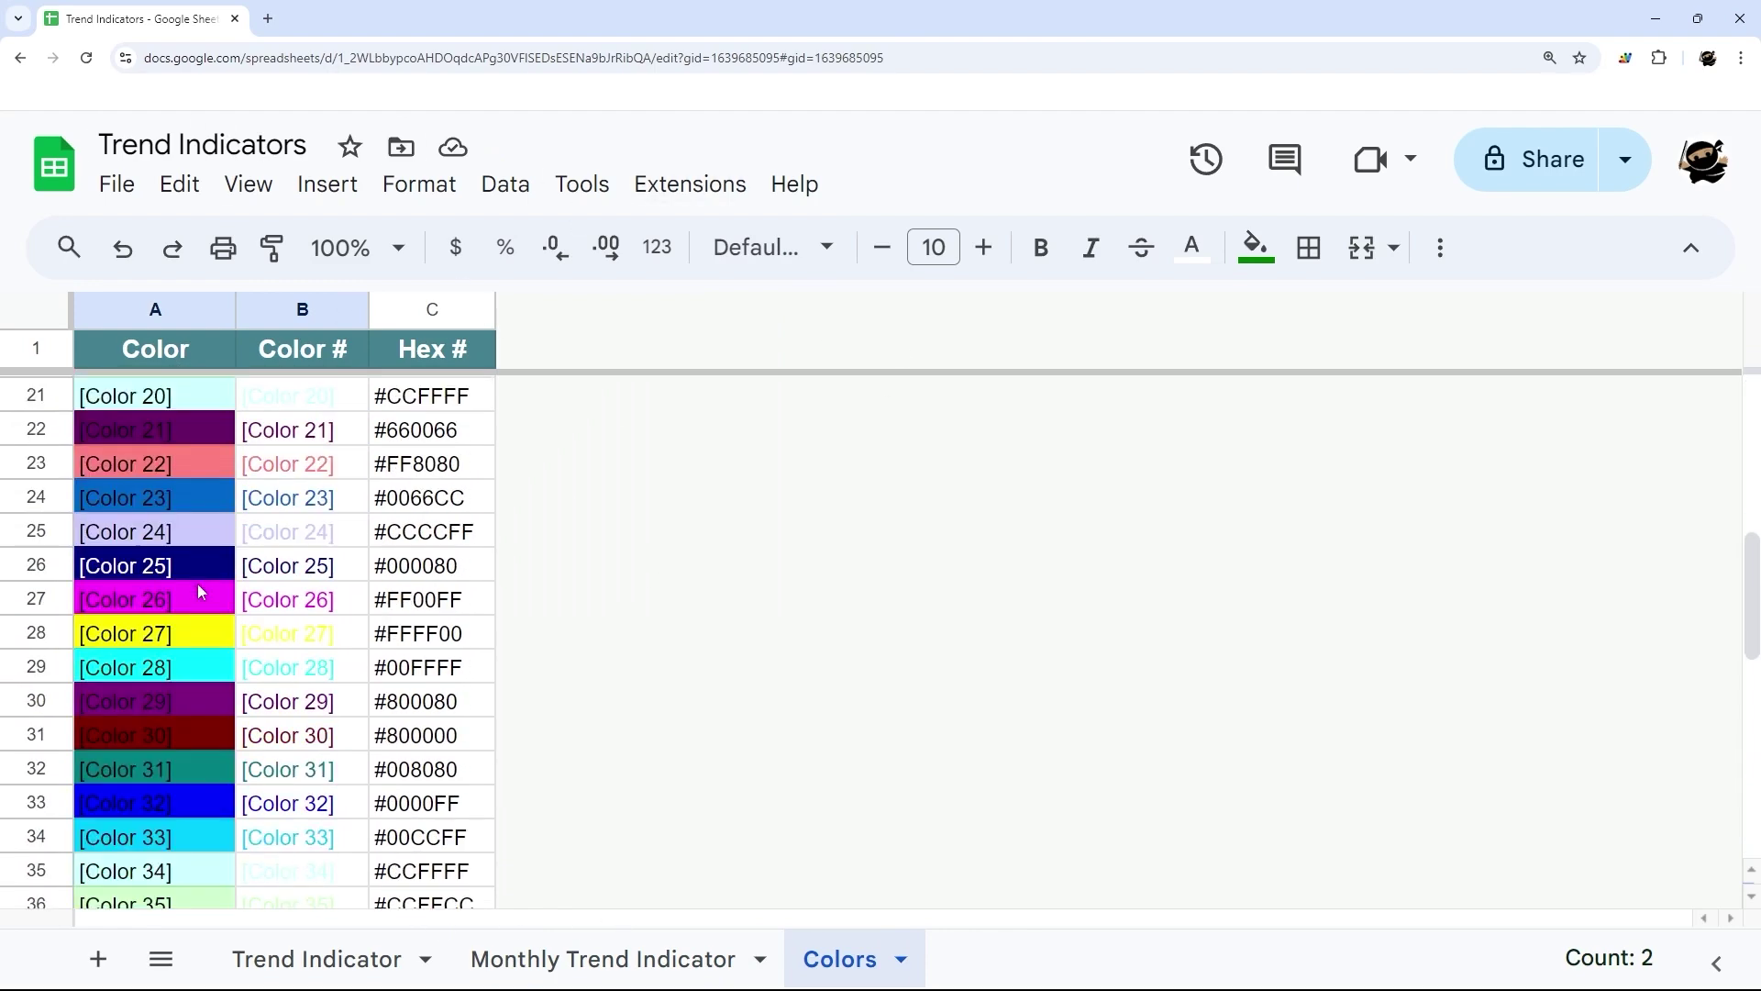
pyautogui.scroll(14, 238, 605)
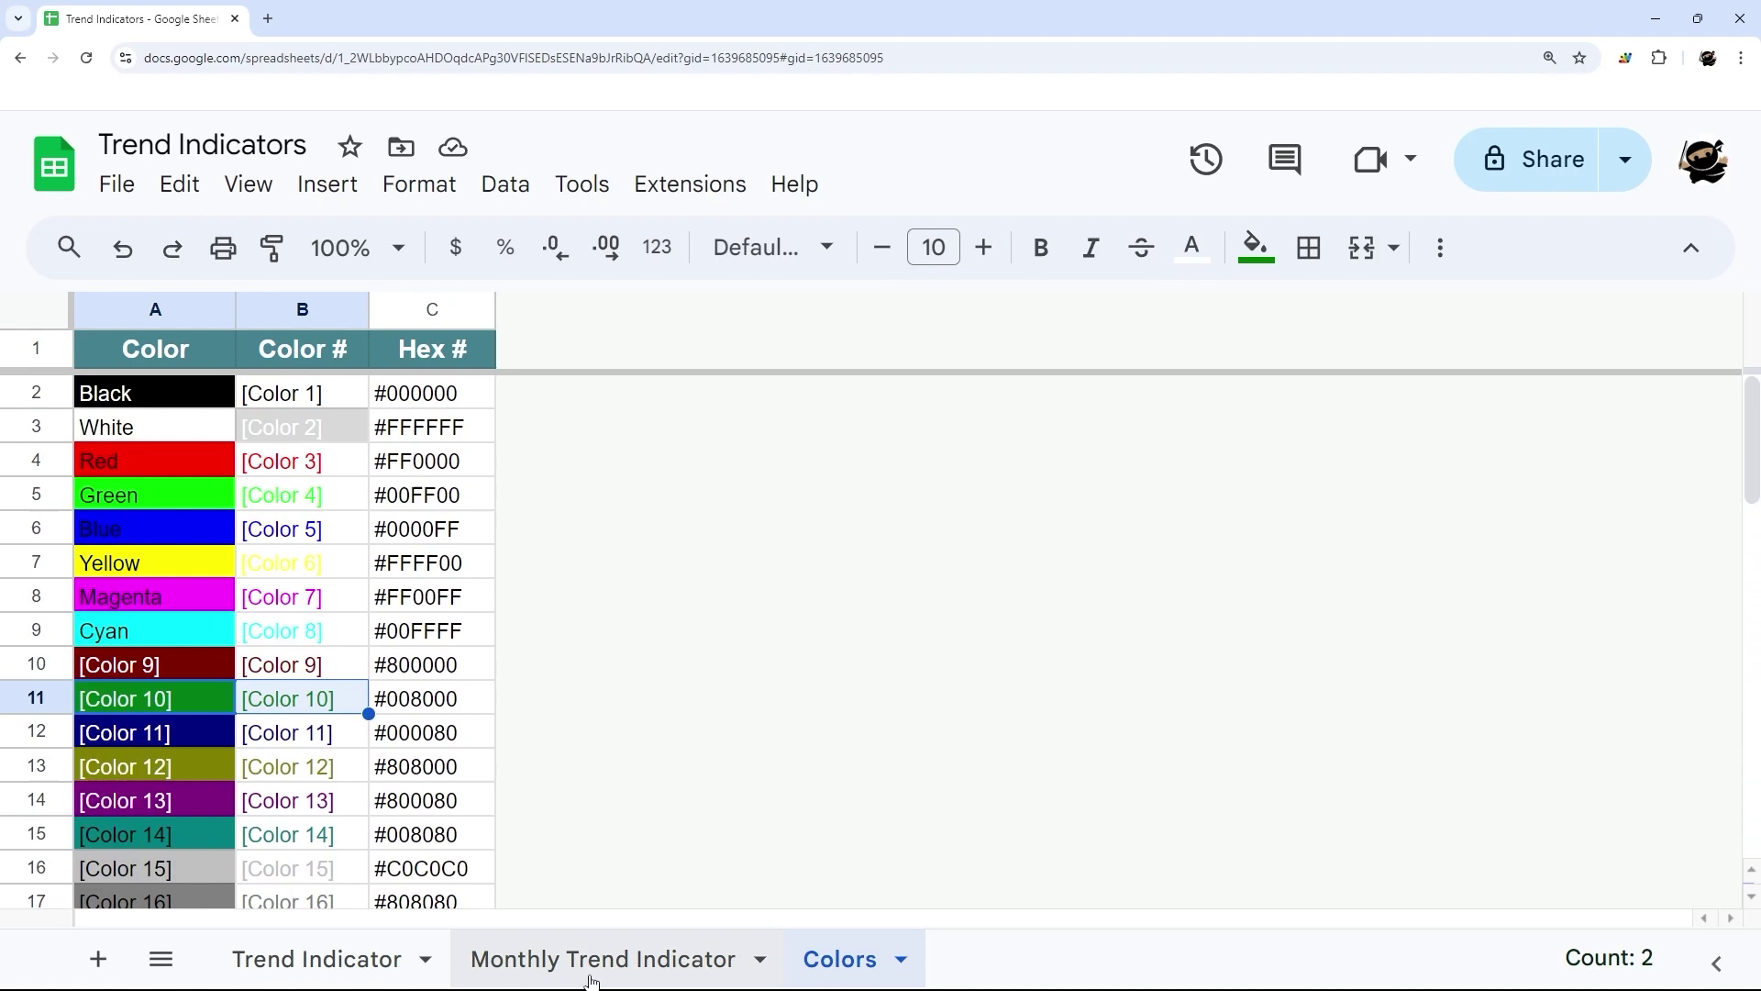
# Return to the Trend Indicator sheet showing Old 100, New 110 and the green ▲10%
pyautogui.click(390, 956)
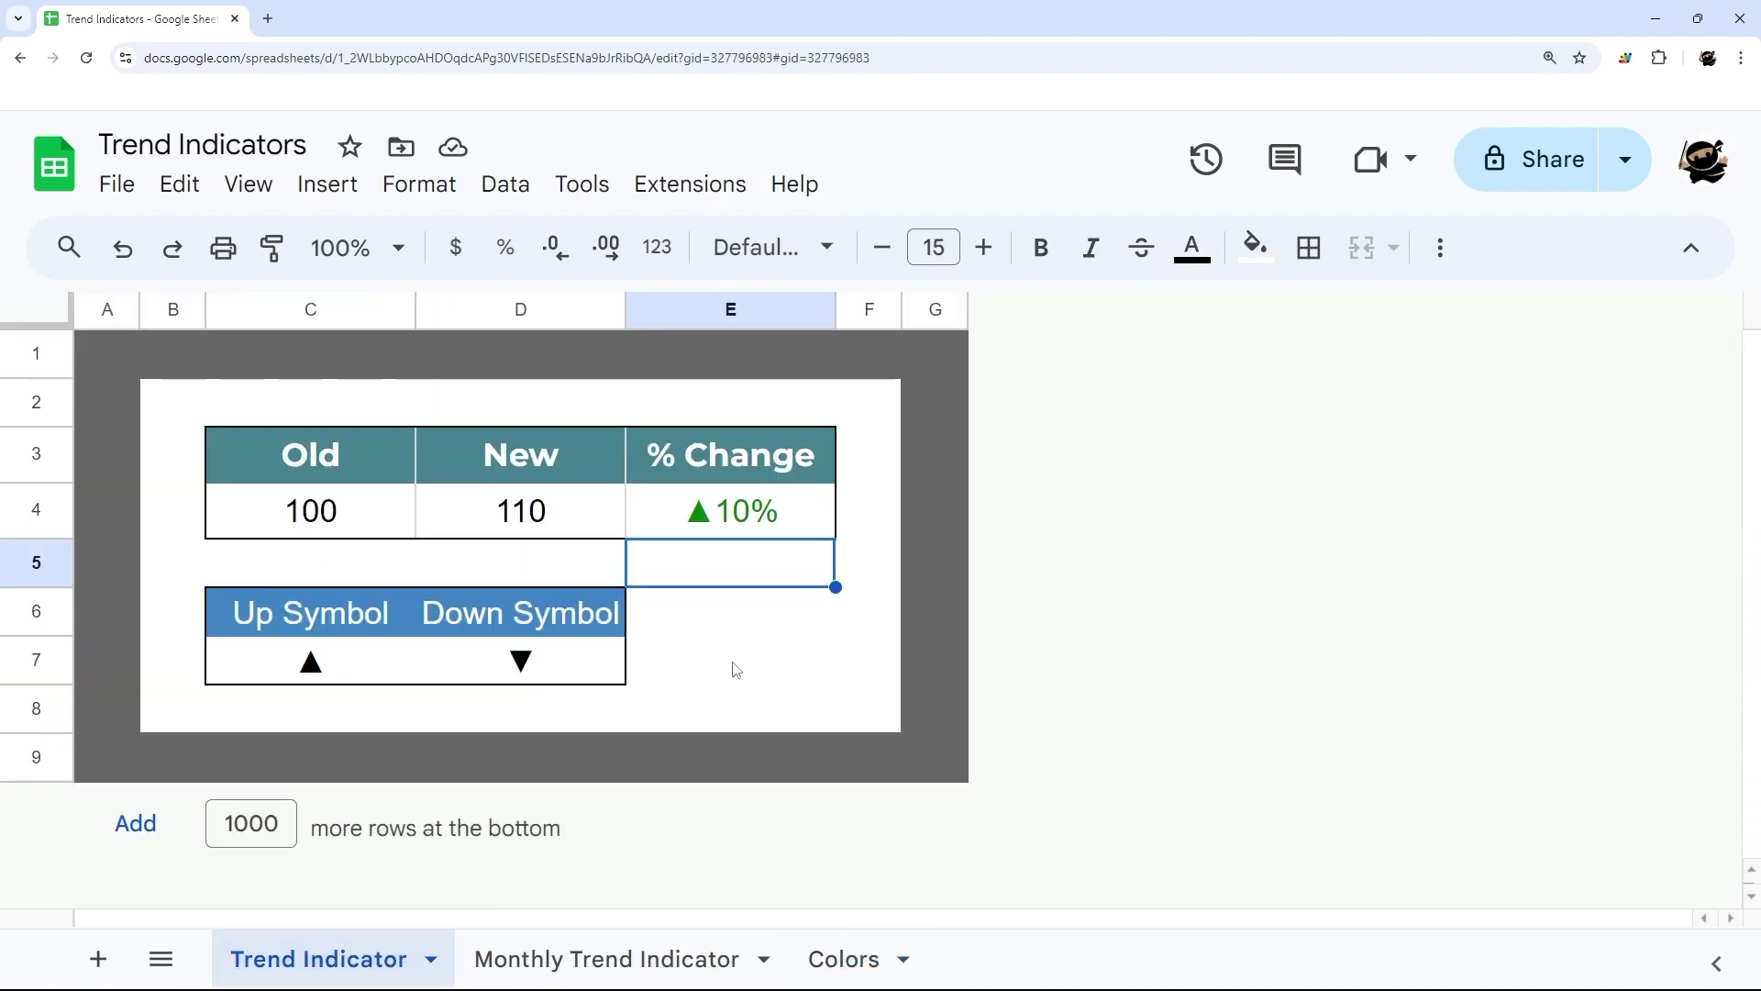